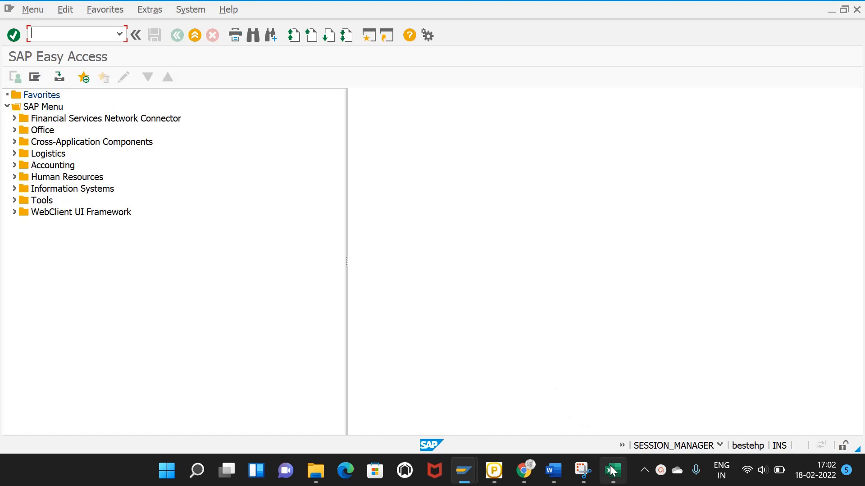
Step: Switch from SAP Easy Access to the Excel workbook holding the report layout
left_click(611, 471)
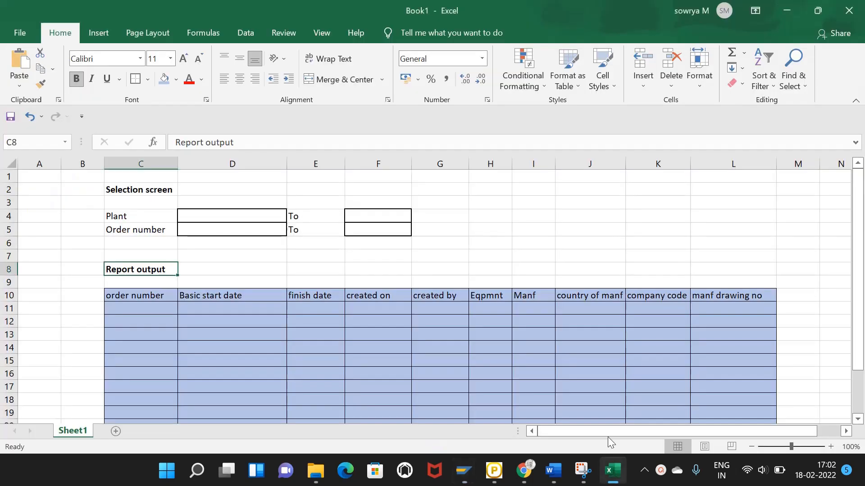
left_click(545, 218)
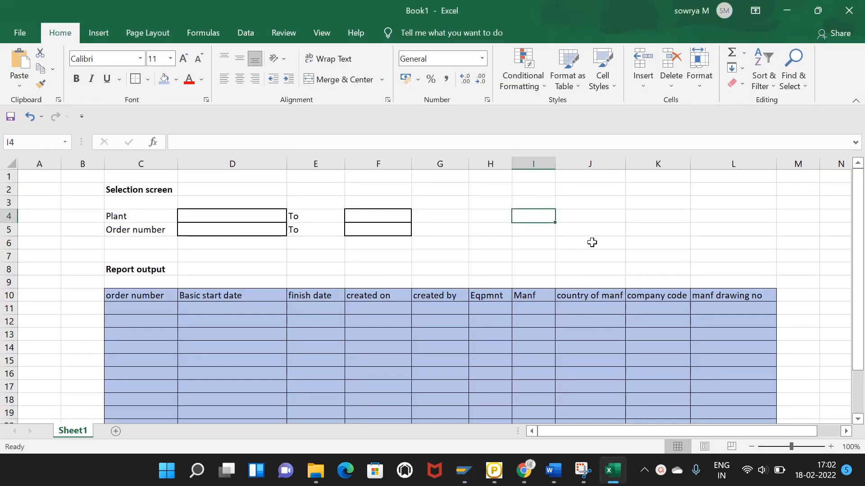
left_click(447, 236)
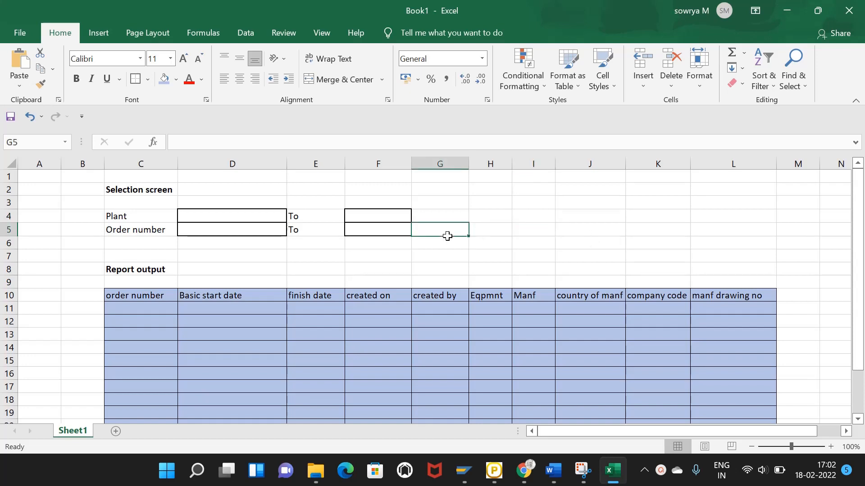
left_click(481, 224)
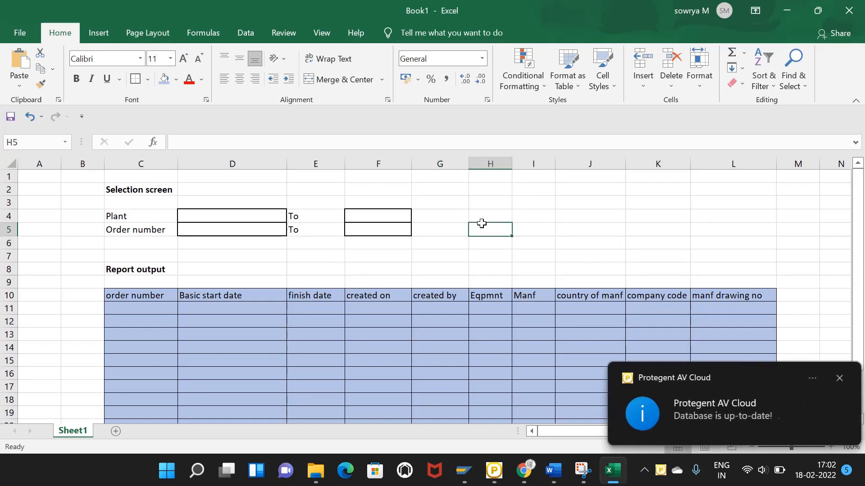
left_click(835, 375)
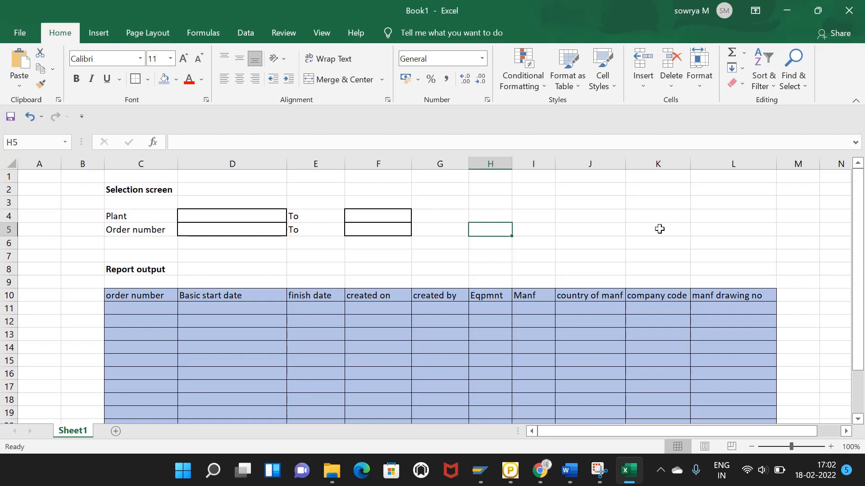
left_click(658, 229)
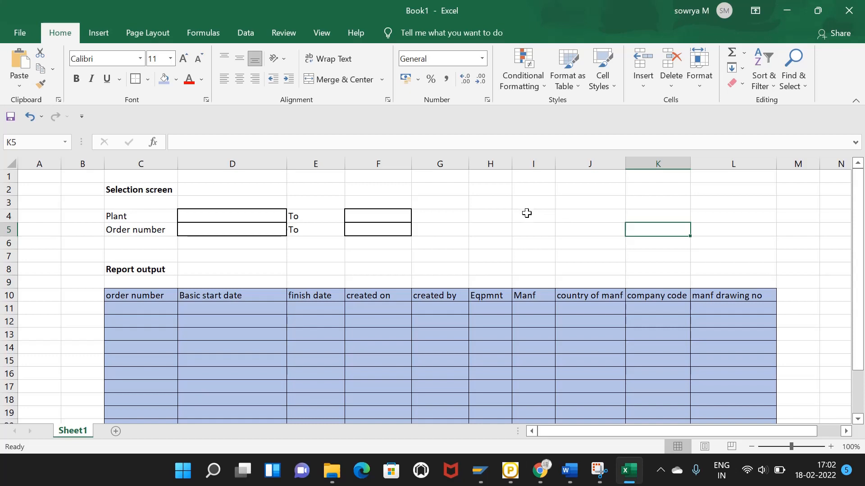
scroll(527, 237, "down", 2)
scroll(526, 237, "up", 2)
Step: Add a new sheet headed 'SAP QWERYS' in D2 and widen column D to fit
left_click(115, 432)
left_click(171, 215)
left_click(167, 192)
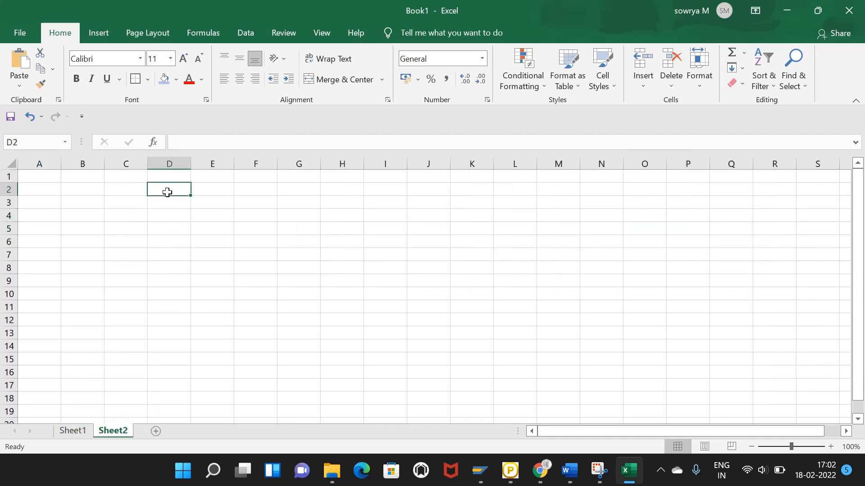
type("SAP Q")
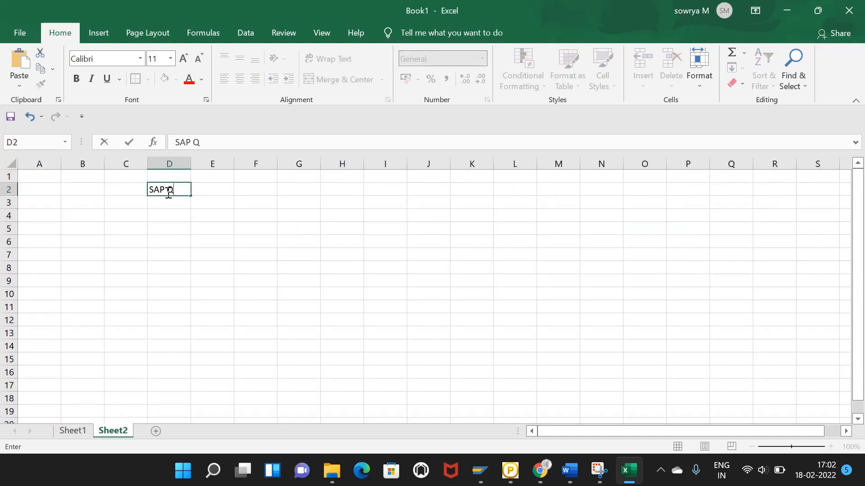
type("WERYS")
left_click(187, 165)
left_click_drag(189, 165, 216, 165)
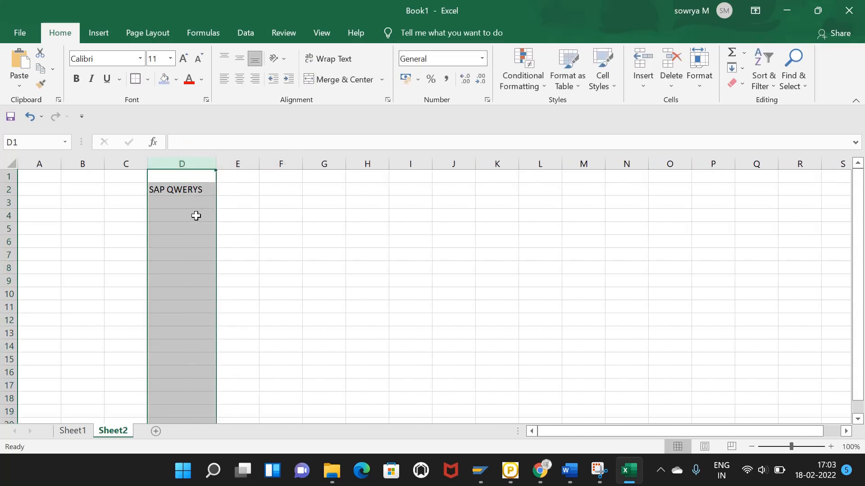
left_click(183, 227)
left_click(177, 215)
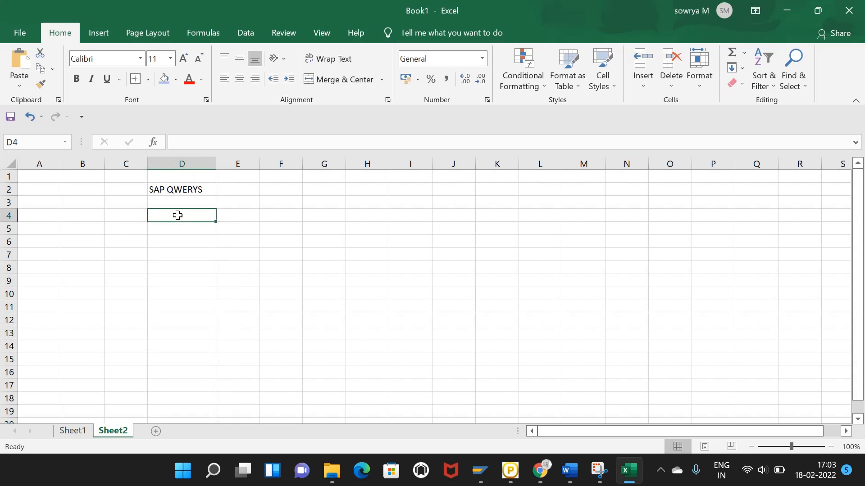
Step: Enter 1 with SQ02 and 2 with SQ03 in rows 4 and 5 of columns C and D
left_click(131, 223)
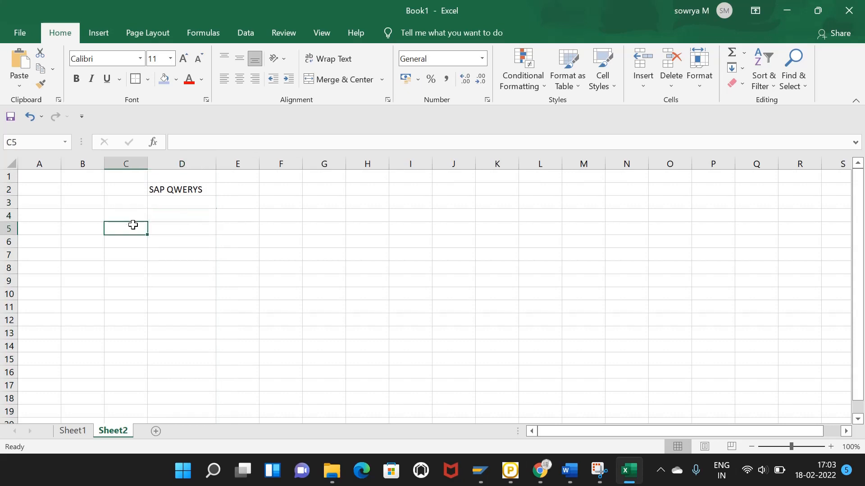
left_click(145, 214)
type("1")
left_click(160, 214)
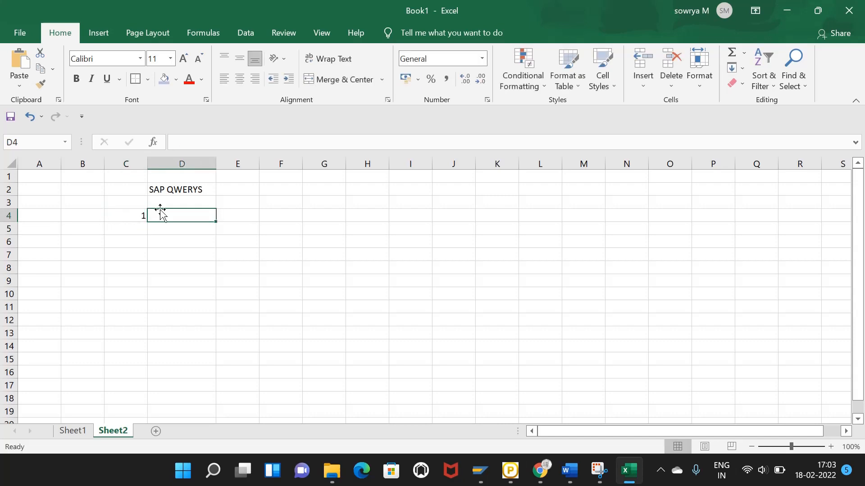
type("SQ0")
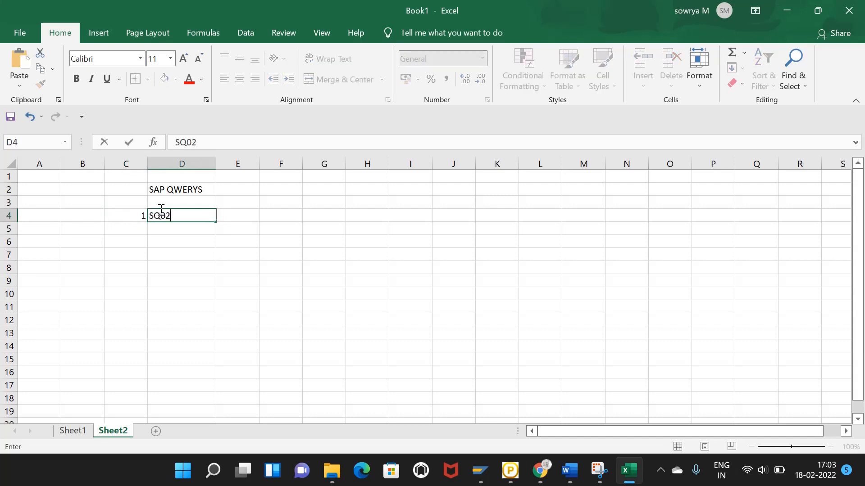
type("2")
left_click(131, 233)
type("2")
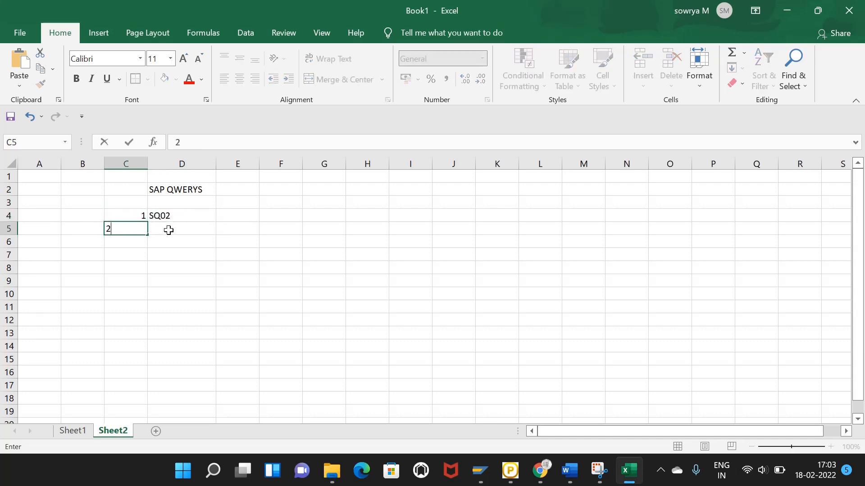
left_click(170, 230)
type("SQ02")
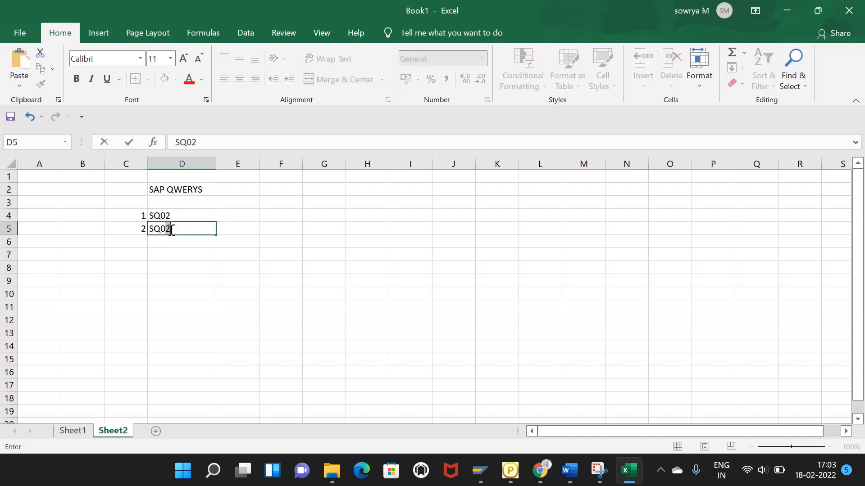
left_click(140, 242)
Step: Enter 3 with SQ01 in row 6, then return to Sheet1
type("3")
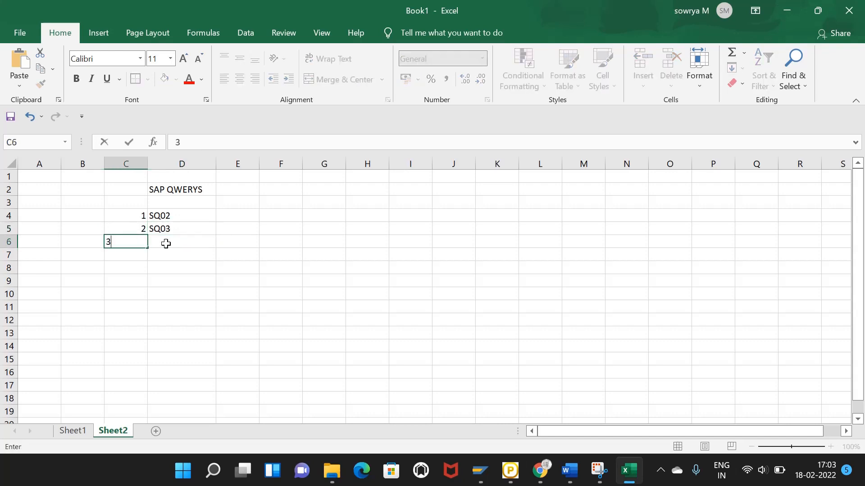
left_click(166, 243)
type("SQ01")
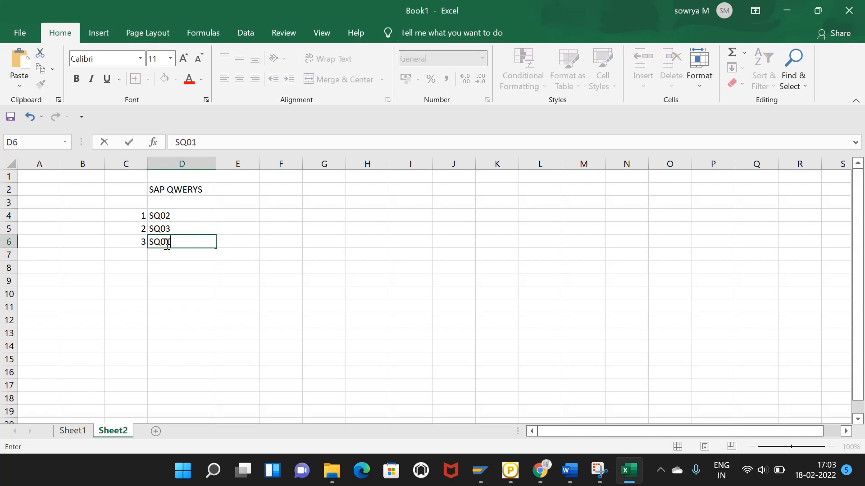
left_click(176, 270)
left_click(185, 215)
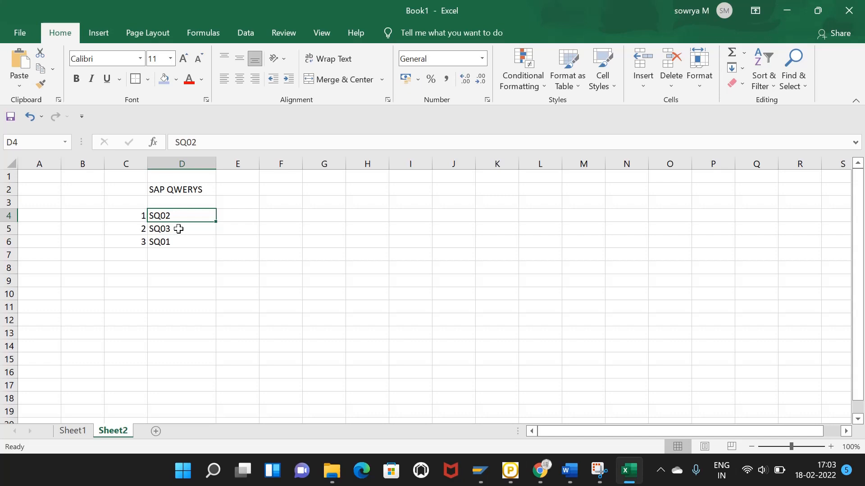
left_click(182, 254)
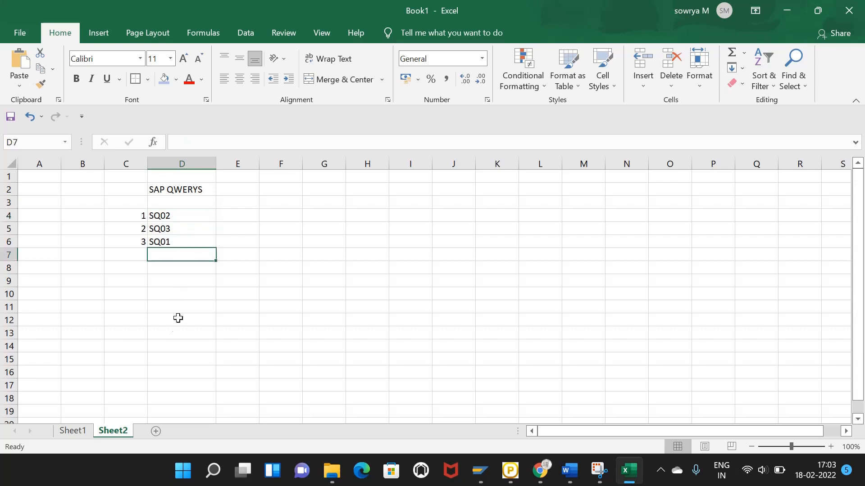
left_click(87, 427)
left_click(257, 267)
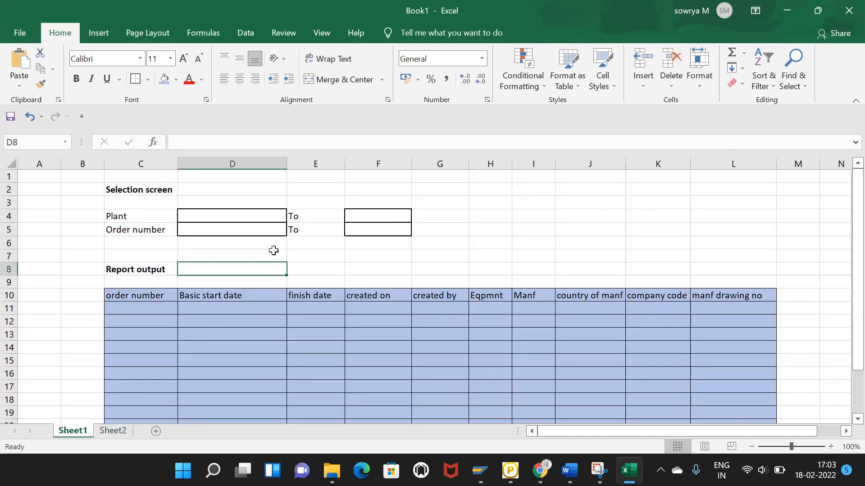
left_click(313, 244)
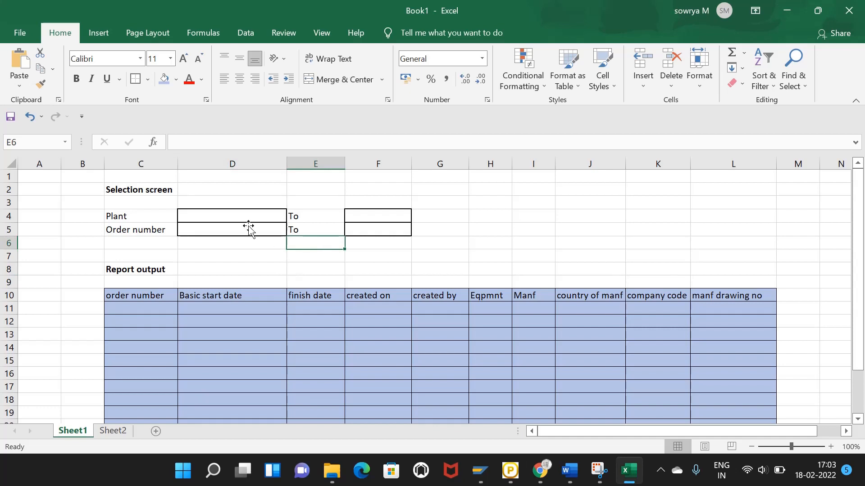
left_click(154, 263)
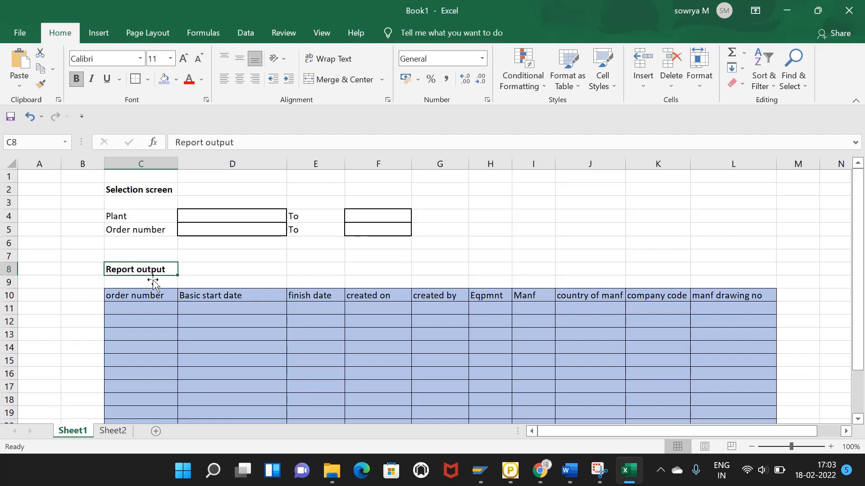
scroll(153, 283, "down", 1)
left_click(160, 253)
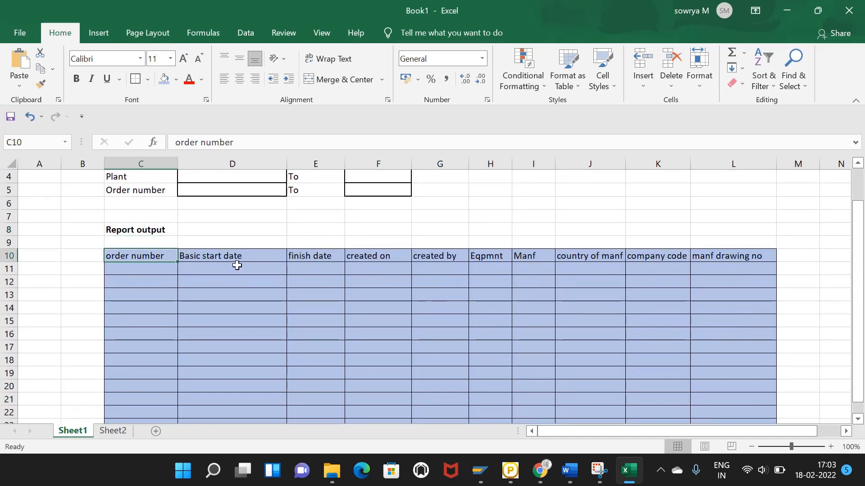
left_click(254, 258)
left_click(334, 264)
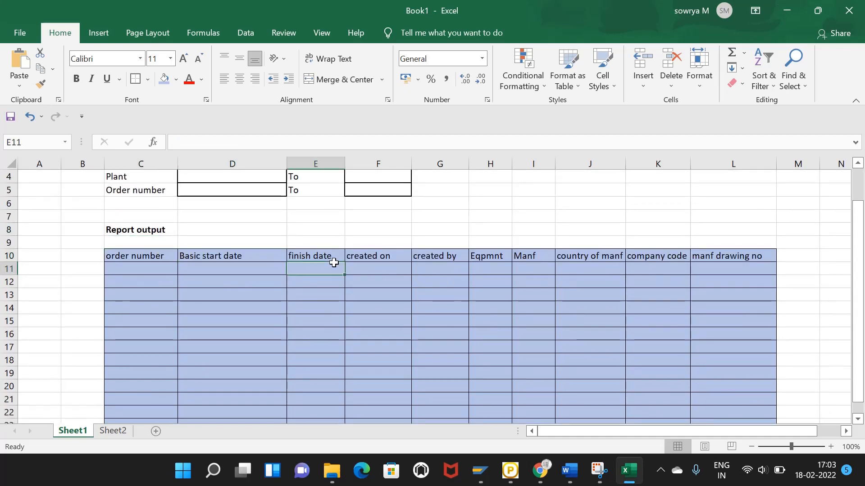
left_click(359, 255)
left_click(429, 259)
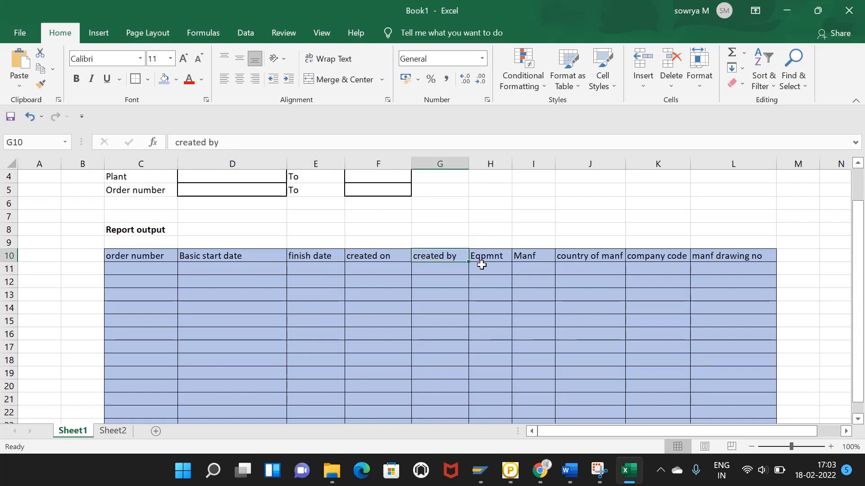
left_click(499, 255)
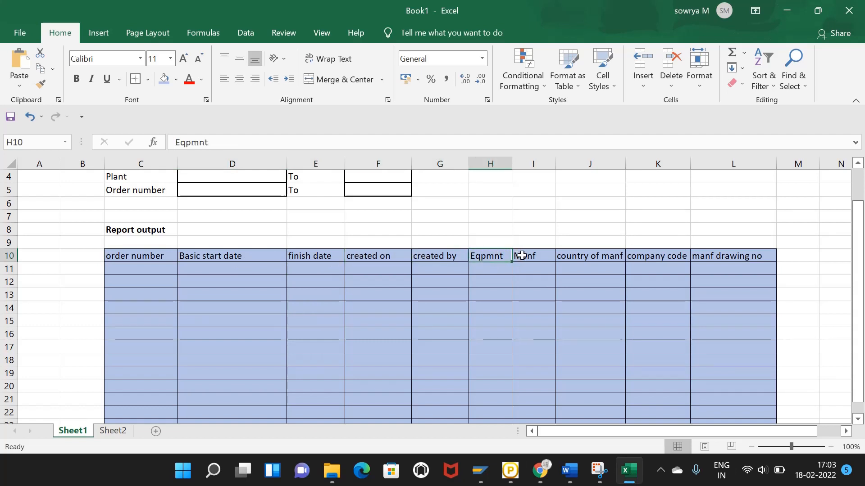
left_click(519, 255)
left_click(569, 256)
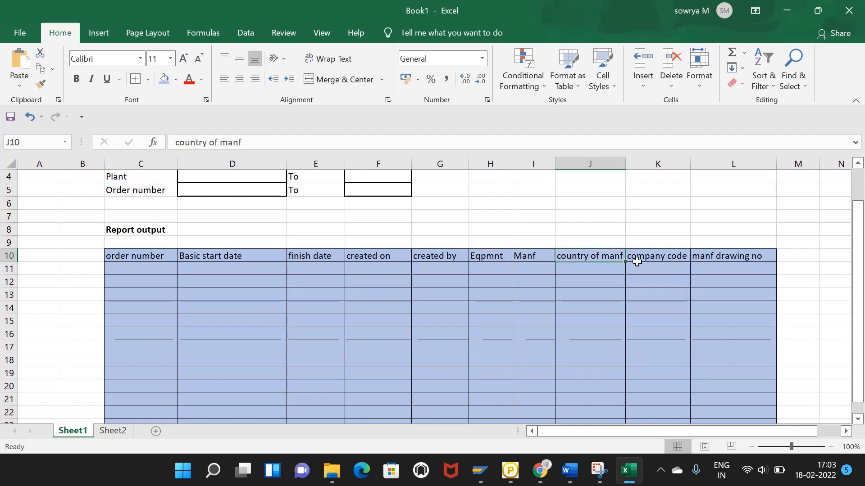
left_click(651, 259)
left_click(719, 265)
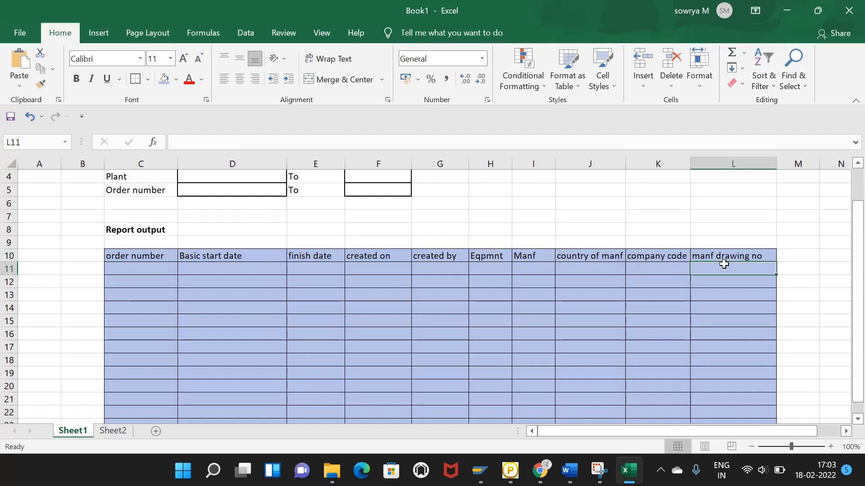
left_click(739, 255)
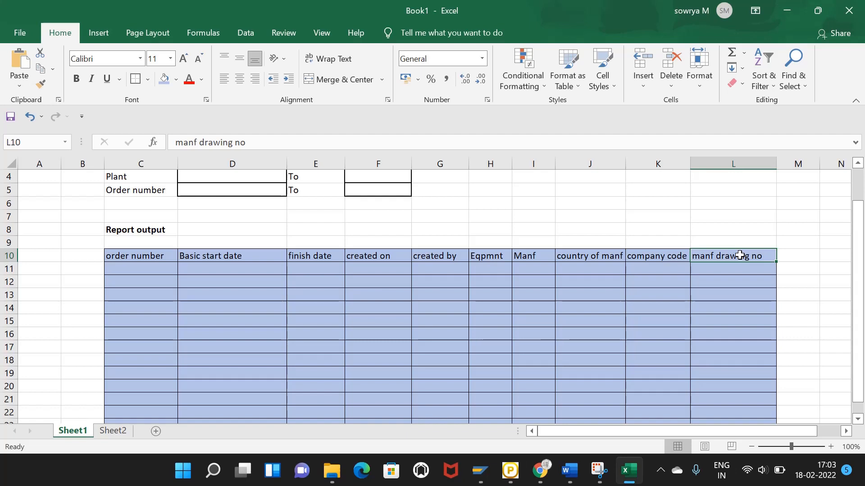
left_click(687, 212)
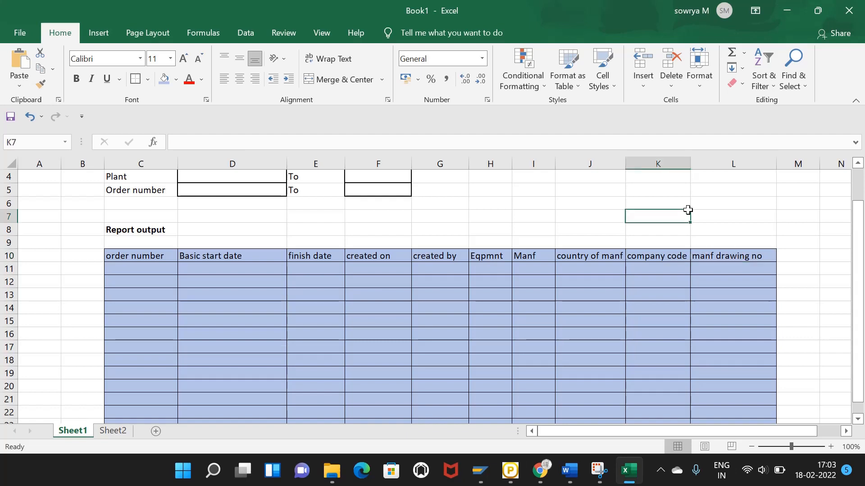
left_click(579, 211)
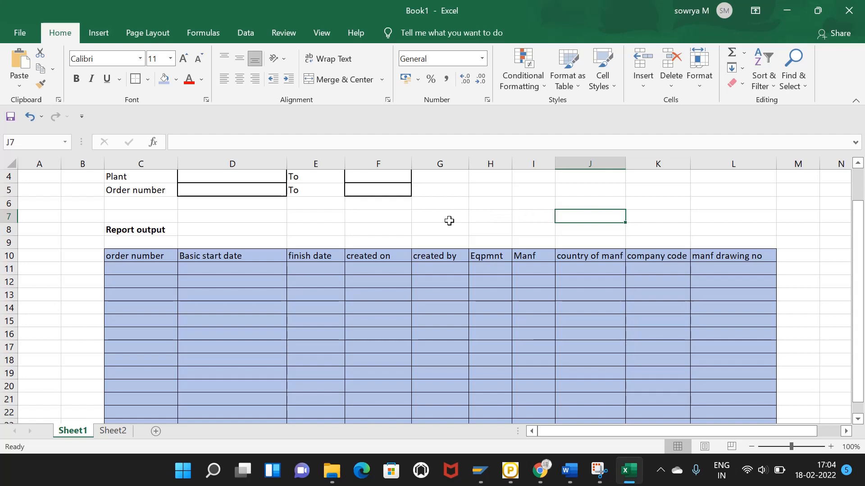
left_click(446, 218)
left_click(355, 219)
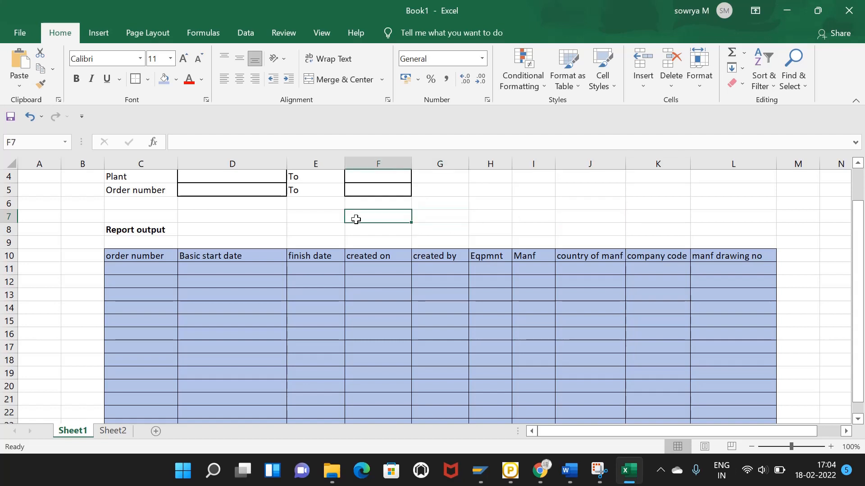
left_click(160, 228)
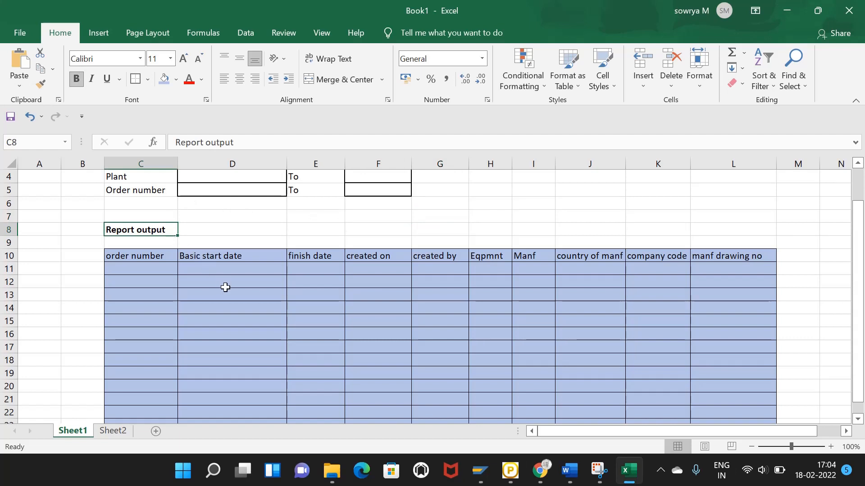
left_click(226, 288)
left_click(195, 292)
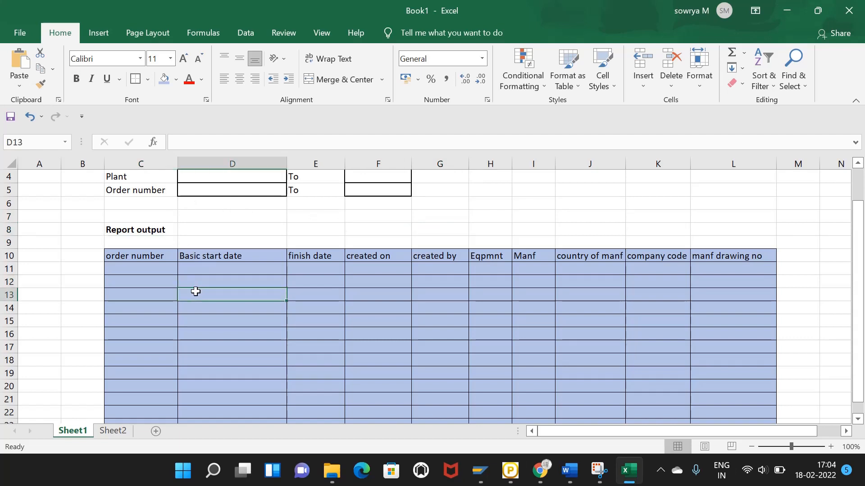
left_click(164, 272)
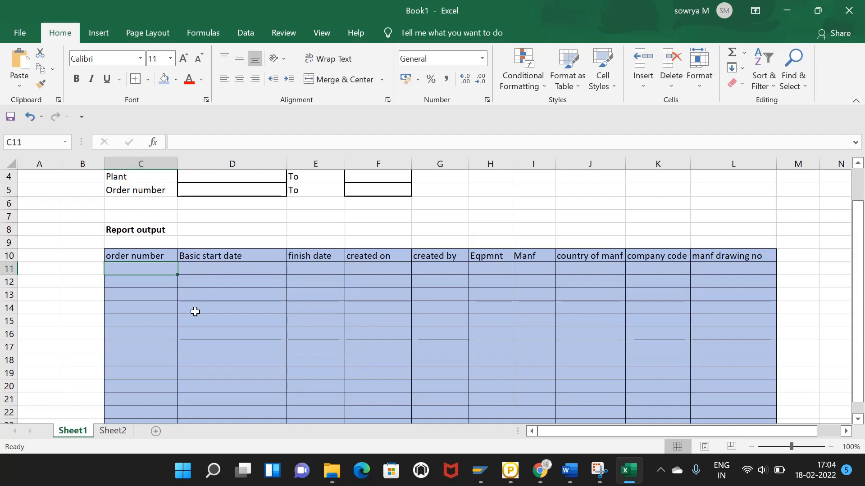
Step: Review the Selection screen fields Plant and Order number and the Report output heading
scroll(229, 309, "up", 1)
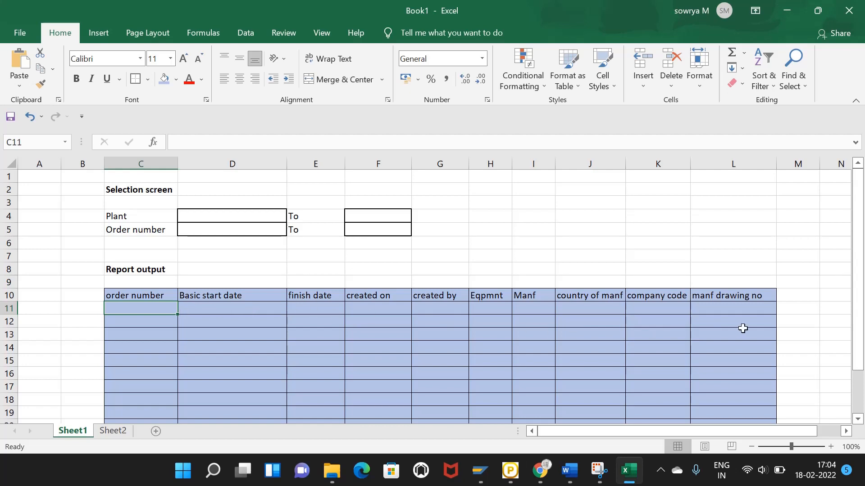
left_click(161, 269)
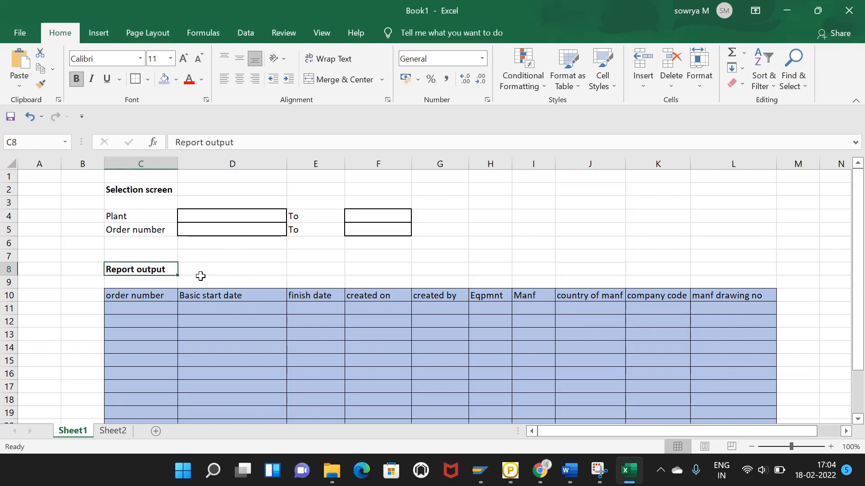
left_click(166, 189)
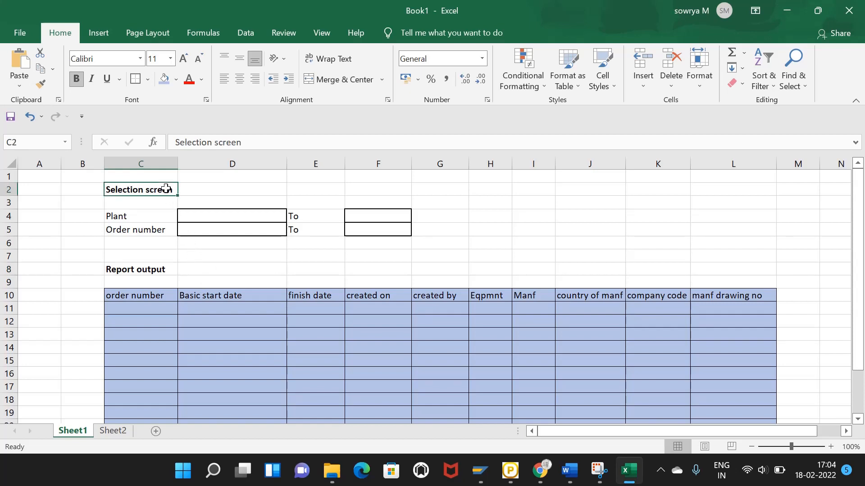
left_click(132, 217)
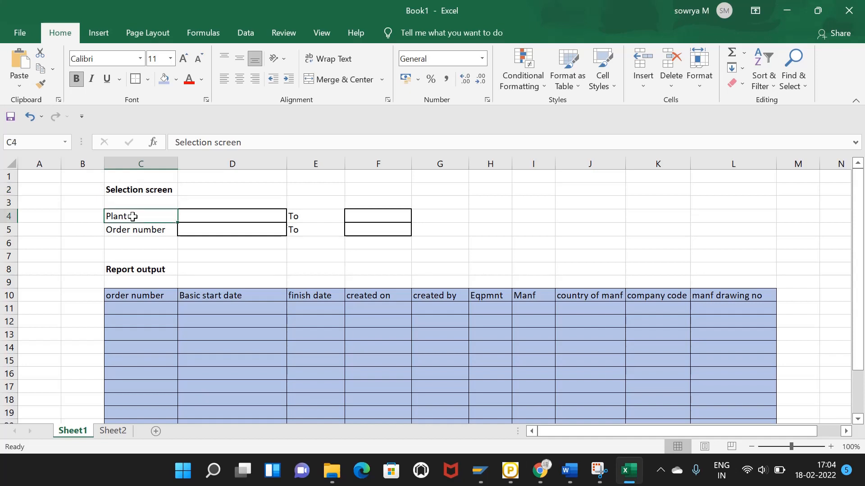
left_click(140, 231)
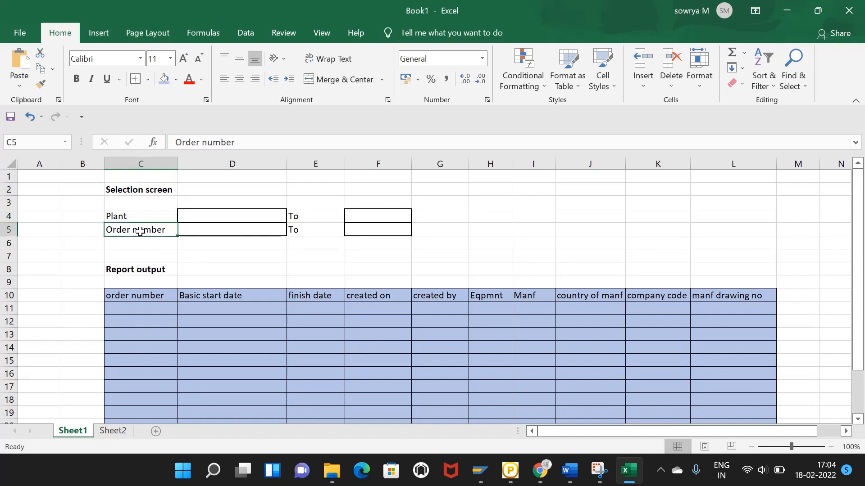
left_click(132, 242)
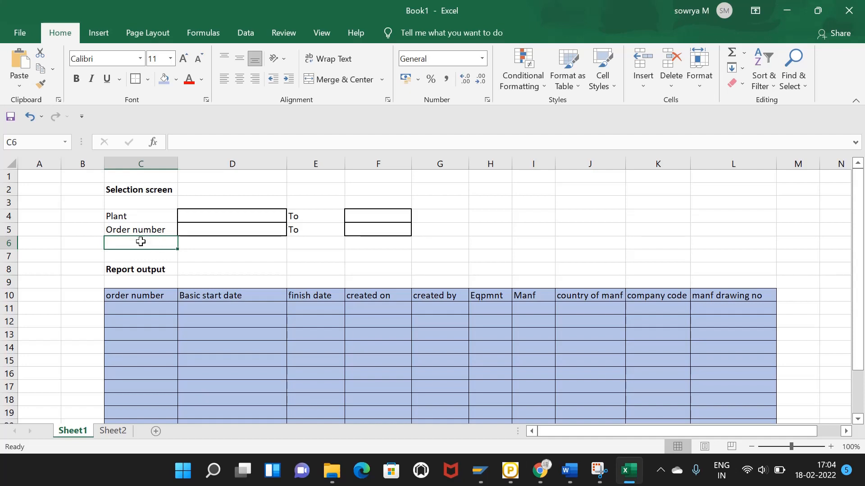
left_click_drag(138, 218, 145, 223)
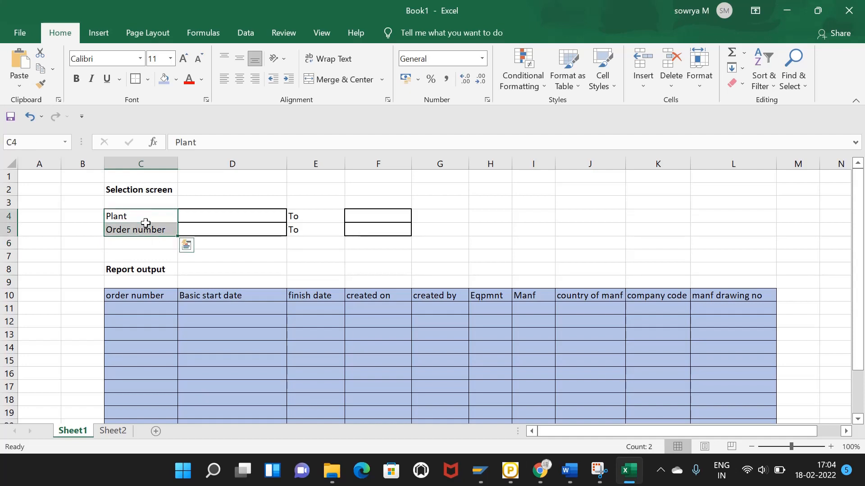
left_click(233, 244)
Step: Check Sheet2, return to Sheet1, and close the Z report for AMR1 SAP window
left_click(332, 253)
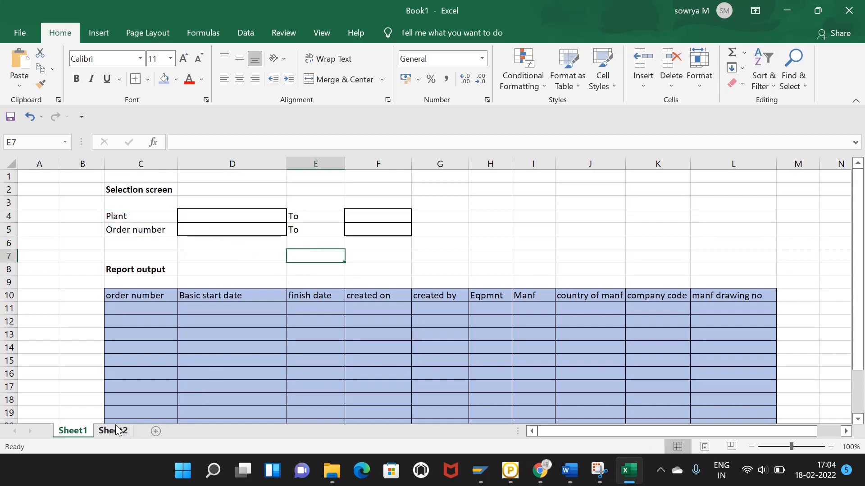
left_click(116, 431)
left_click(84, 428)
left_click(189, 318)
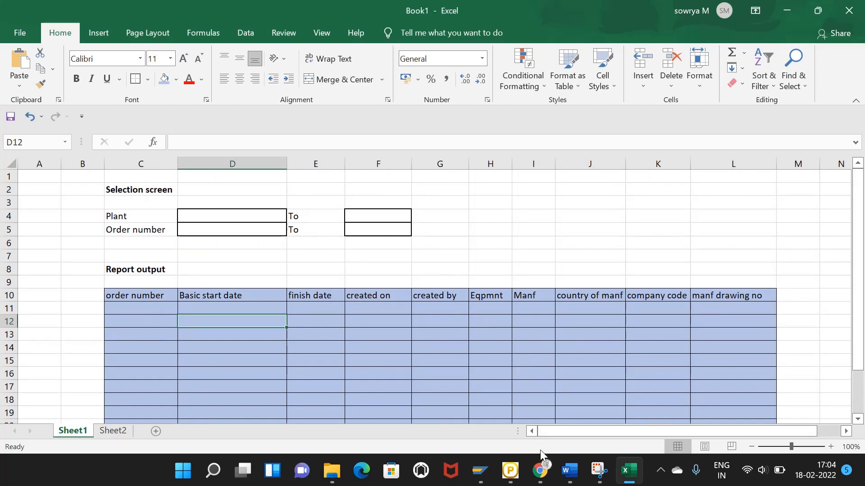
left_click(480, 461)
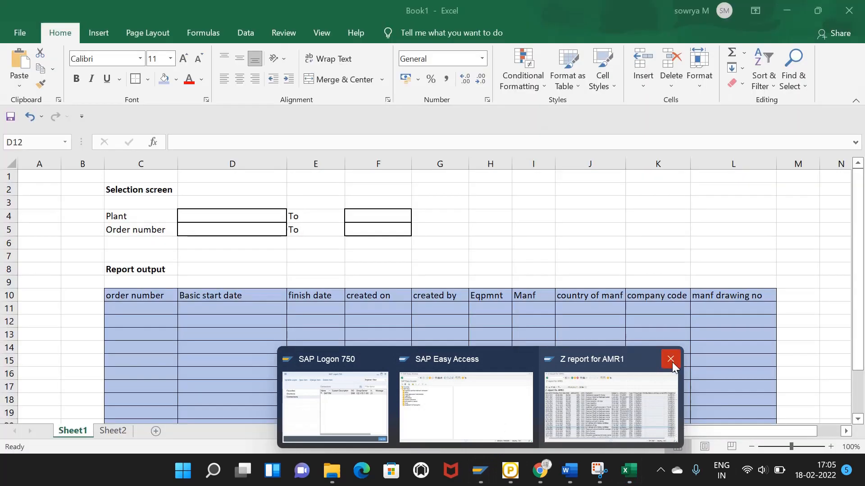
left_click(671, 359)
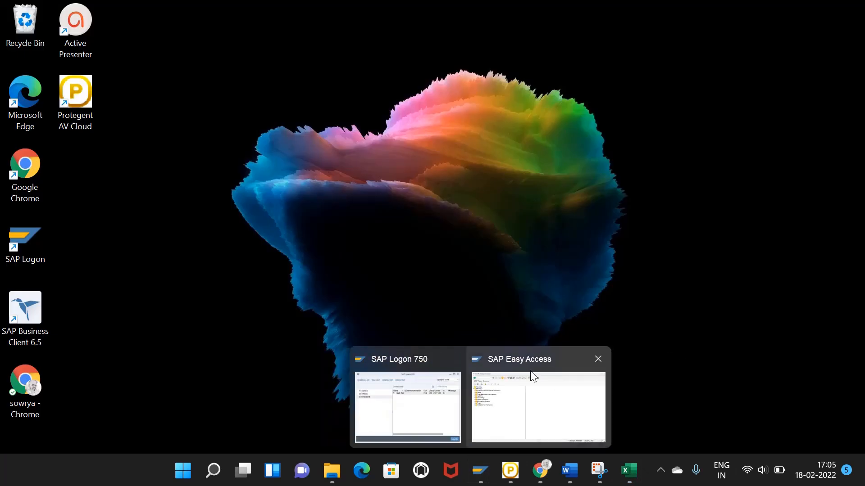
Step: Run transaction SQ02 and start creating InfoSet ZZPMCUSTAMR1
left_click(530, 371)
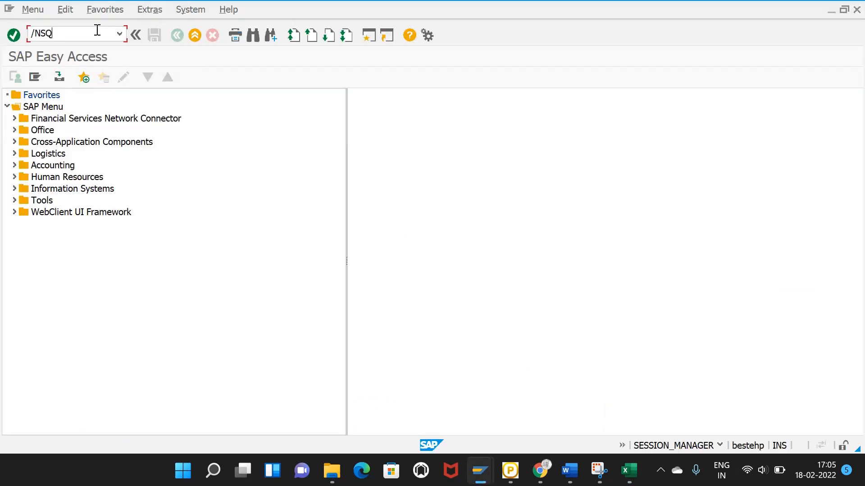
key("Return")
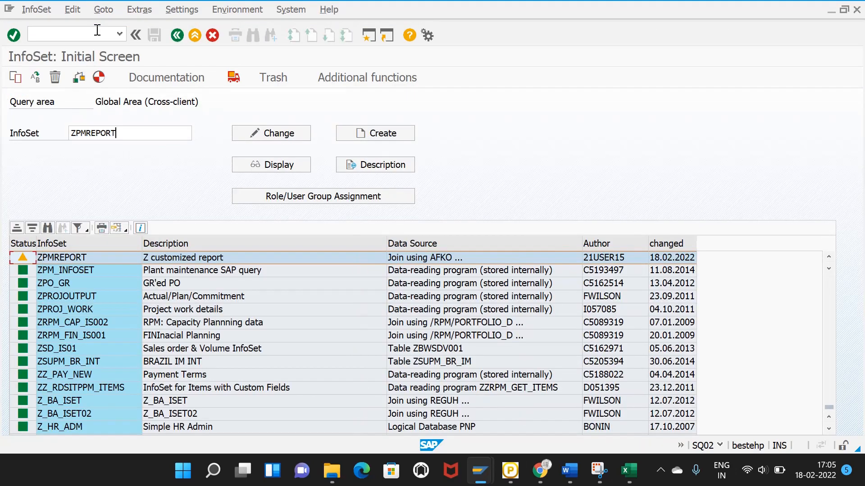
left_click(143, 132)
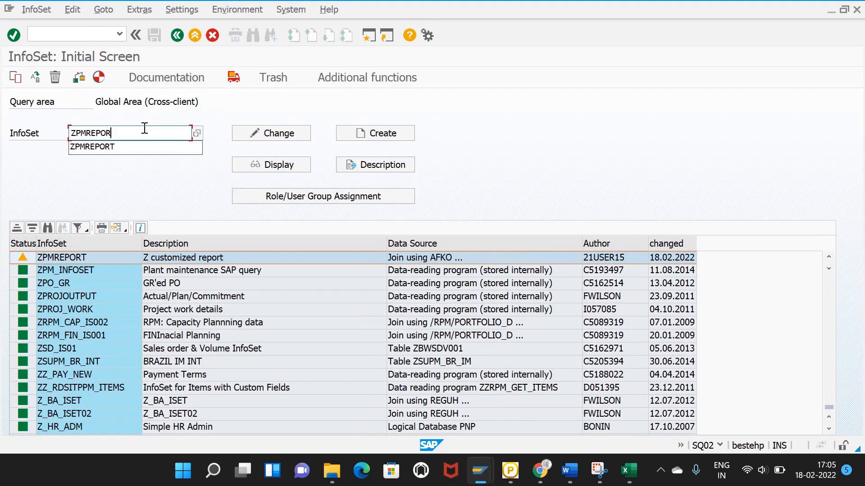
key("BackSpace")
key("BackSpace")
key("BackSpace")
key("BackSpace")
key("BackSpace")
key("BackSpace")
key("BackSpace")
key("BackSpace")
key("BackSpace")
left_click(88, 185)
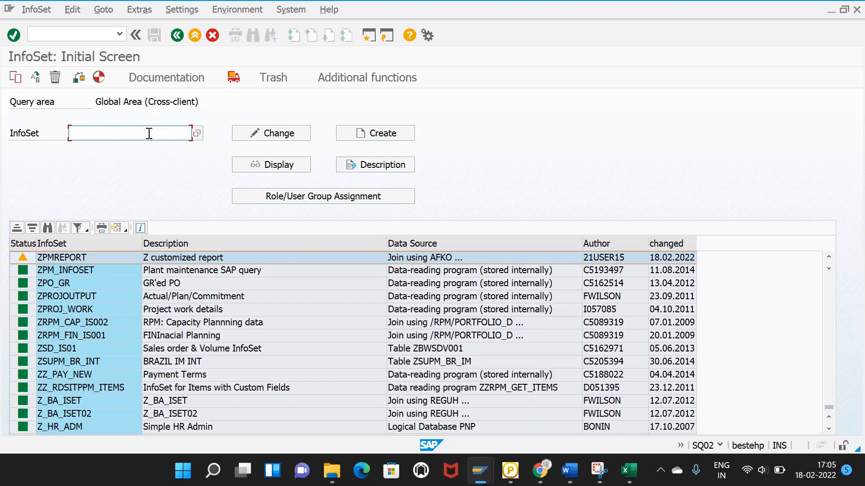
type("ZZ")
type("PMCUSTAMR1")
left_click_drag(131, 134, 69, 143)
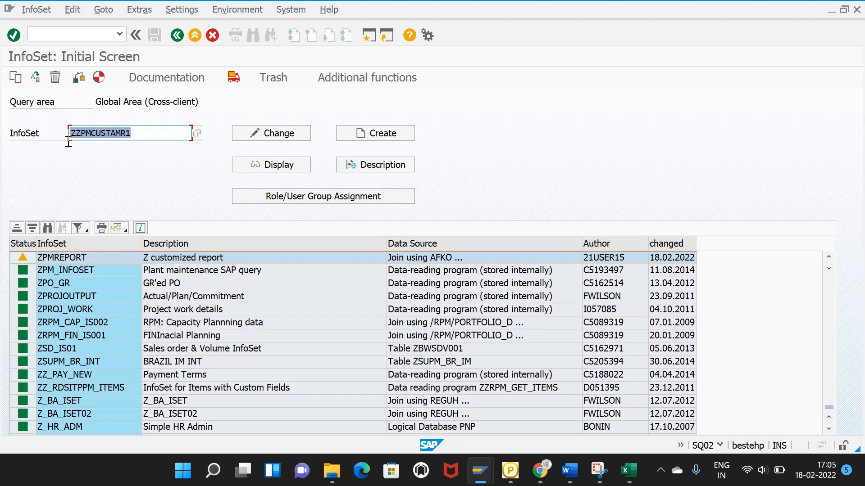
left_click(370, 133)
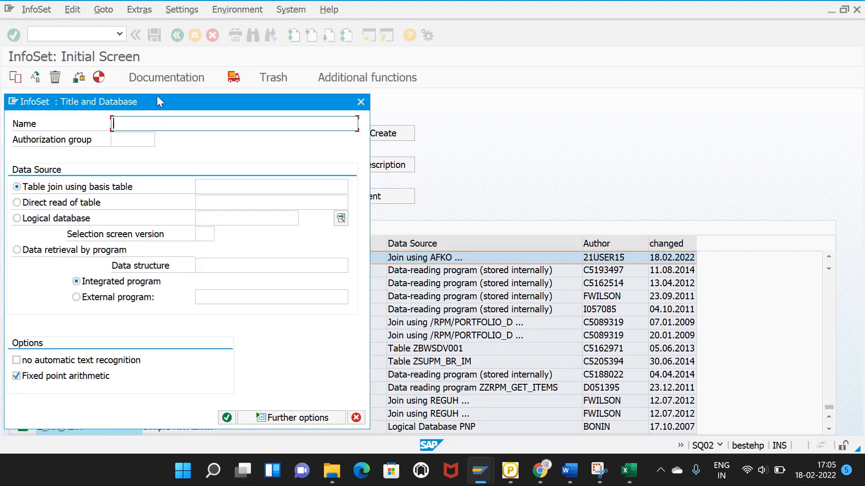
Step: Enter the InfoSet title and confirm AFKO as the basis table for the join
left_click_drag(157, 96, 448, 74)
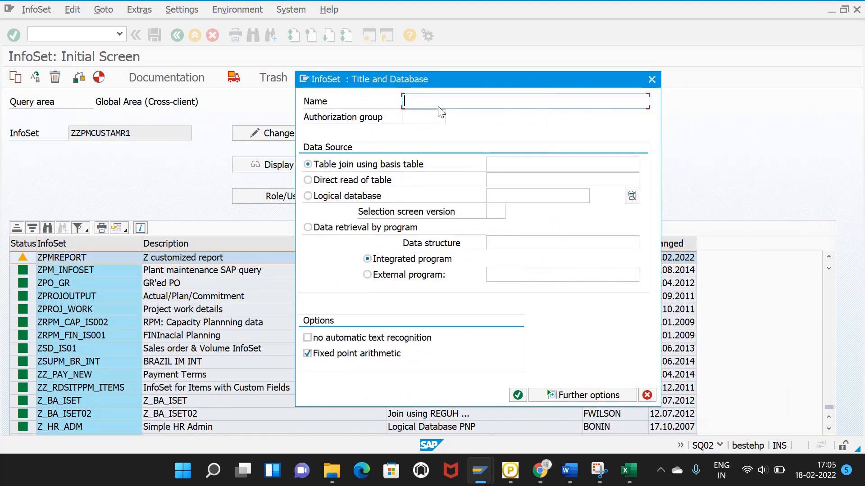
type("Z report for Client")
type("AMR1")
left_click(445, 118)
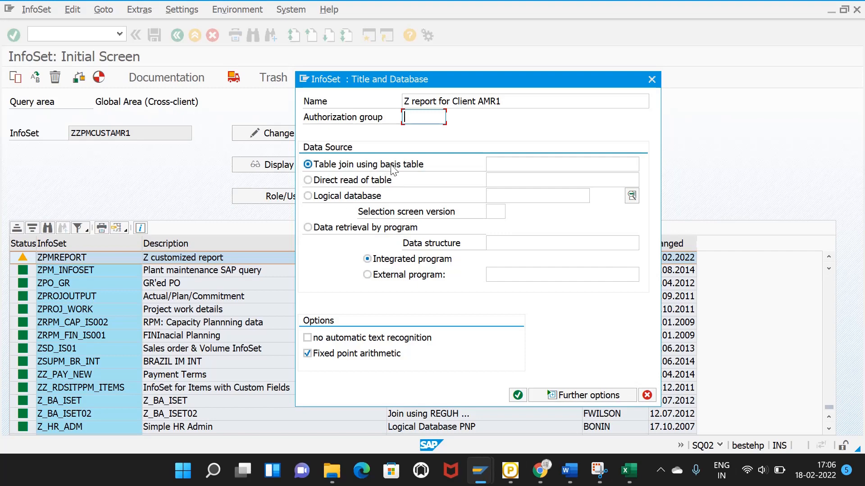
left_click(512, 168)
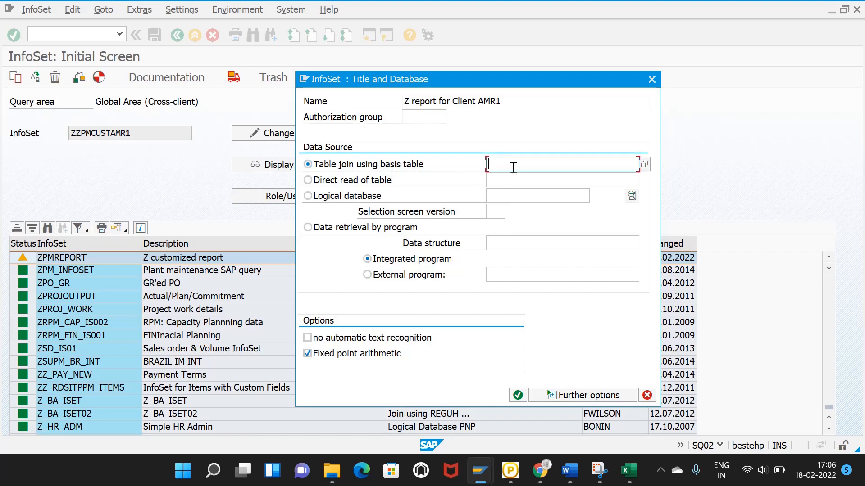
left_click(513, 167)
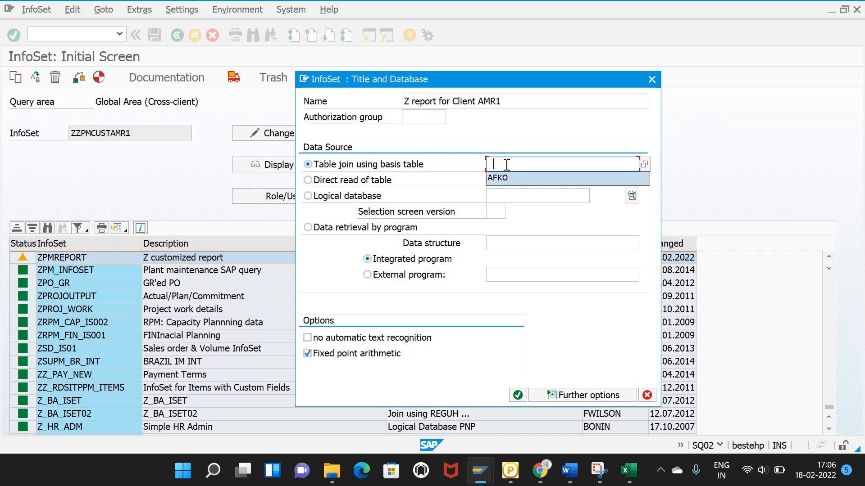
left_click(506, 164)
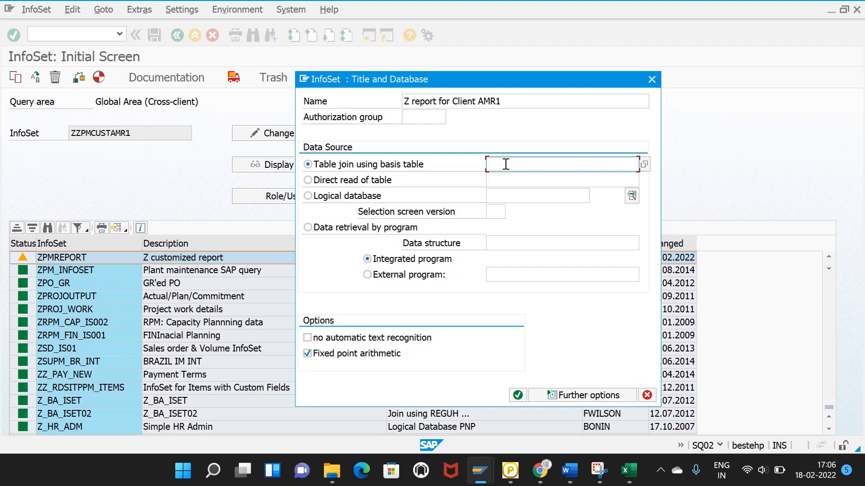
type("AFKO")
left_click(518, 396)
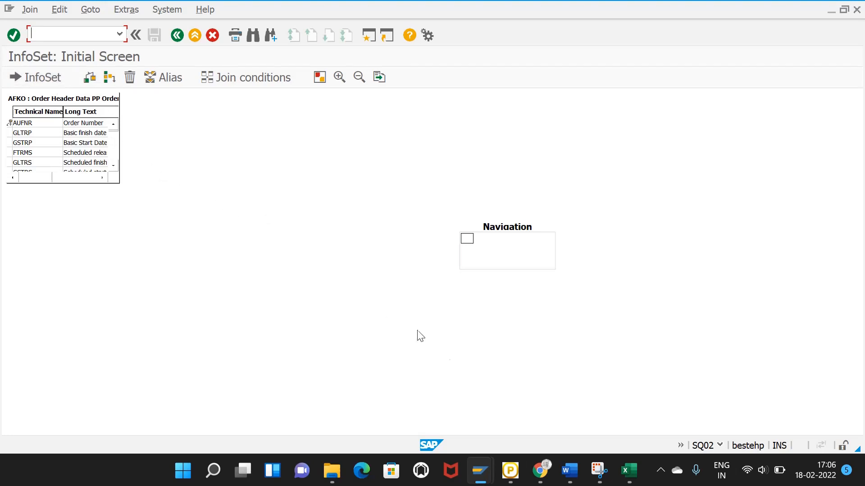
Step: Glance at the Excel report layout, then bring the InfoSet join editor back
left_click(629, 471)
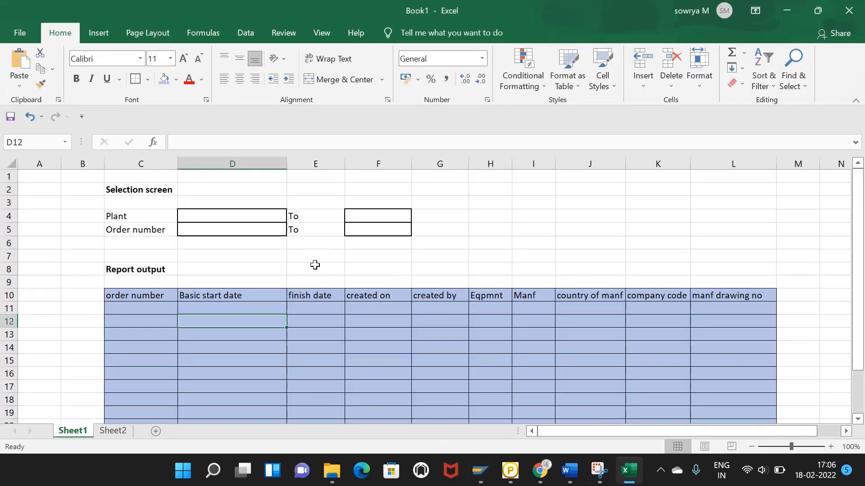
left_click(255, 283)
mouse_move(584, 475)
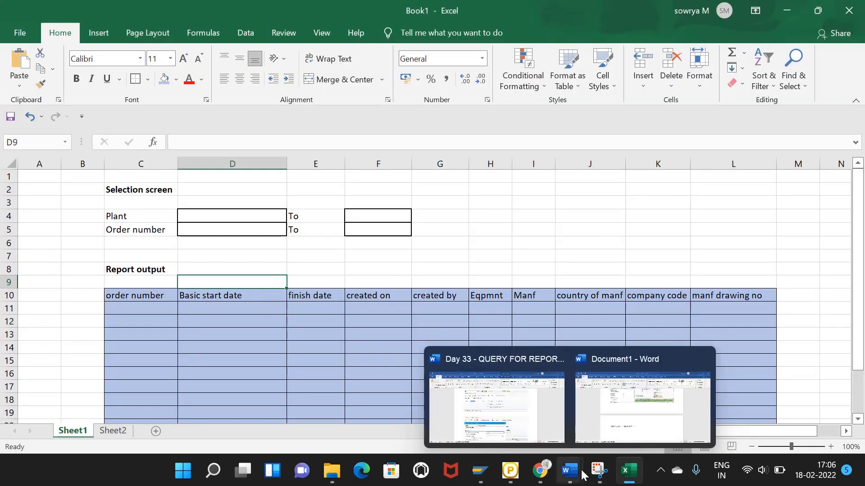
mouse_move(478, 470)
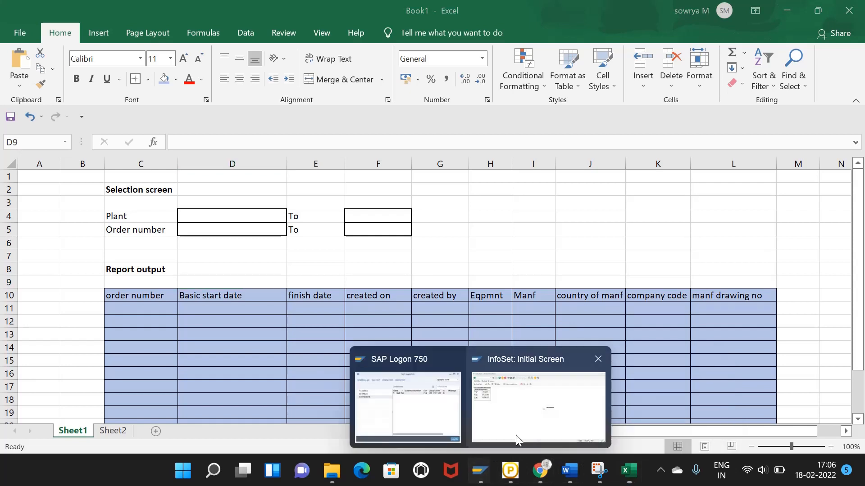
left_click(515, 435)
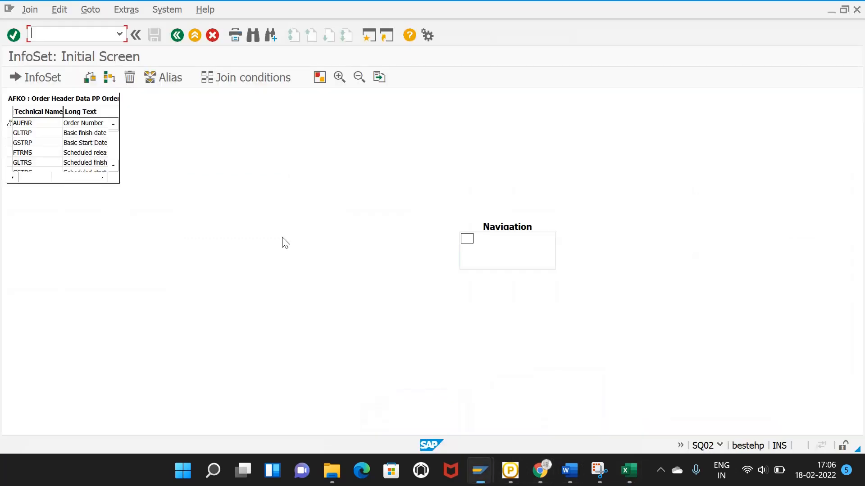
Step: Insert tables AUFK, AFIH and EQUI into the AFKO join, then leave the join editor
left_click(112, 78)
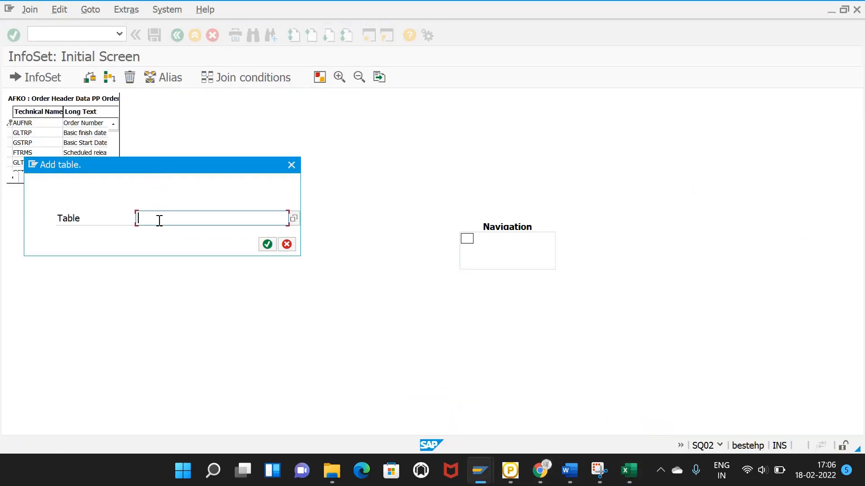
type("AUFK")
left_click(267, 244)
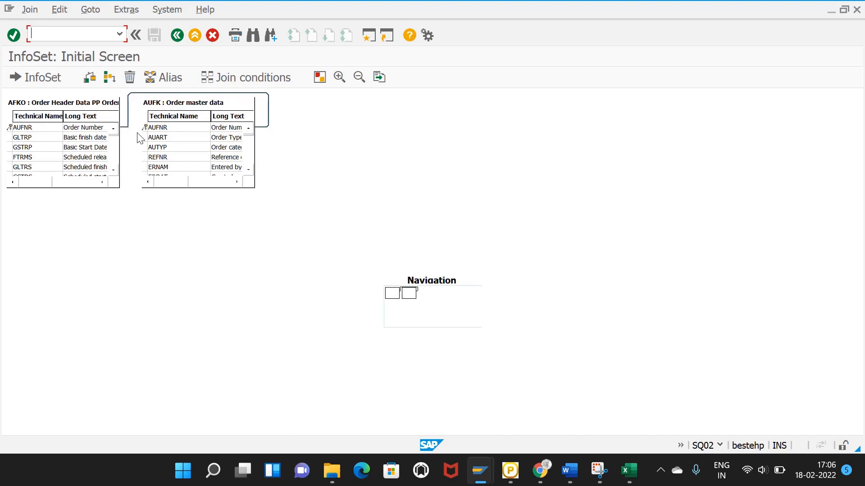
left_click(110, 77)
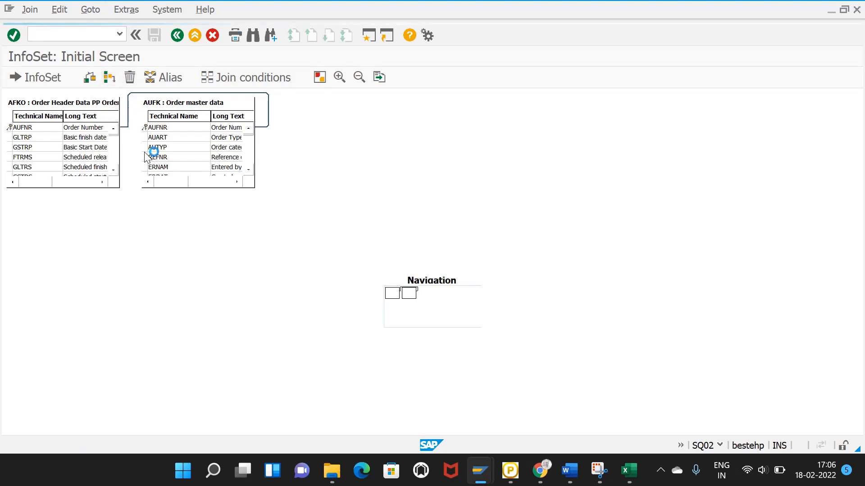
type("AFIH")
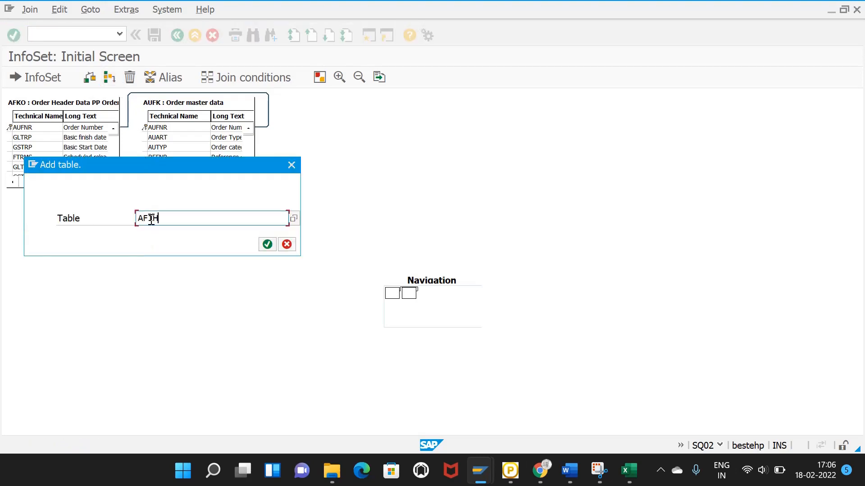
key("Return")
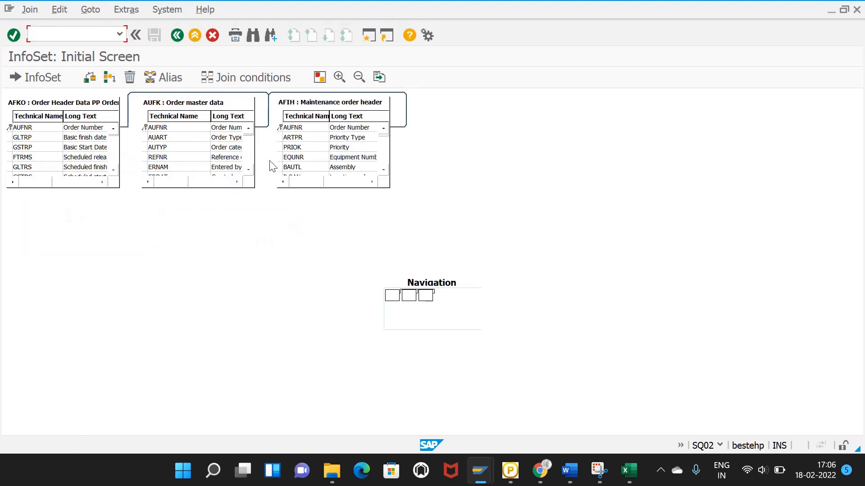
left_click(110, 80)
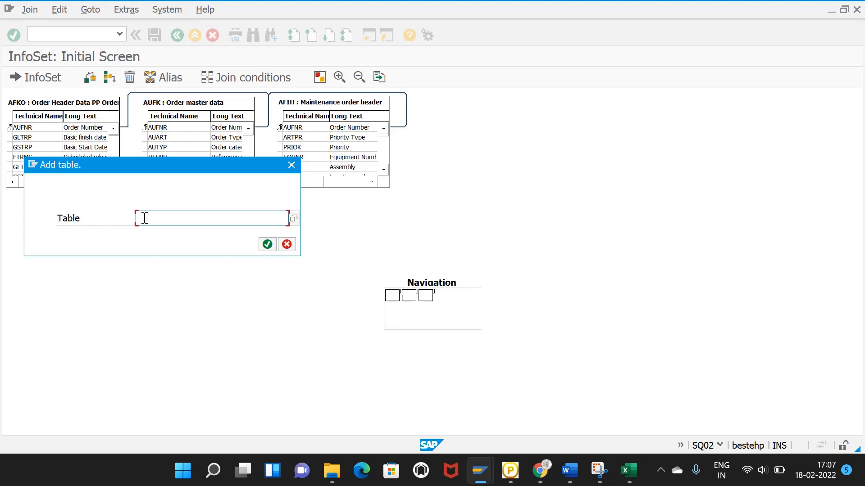
type("EQUI")
left_click(267, 245)
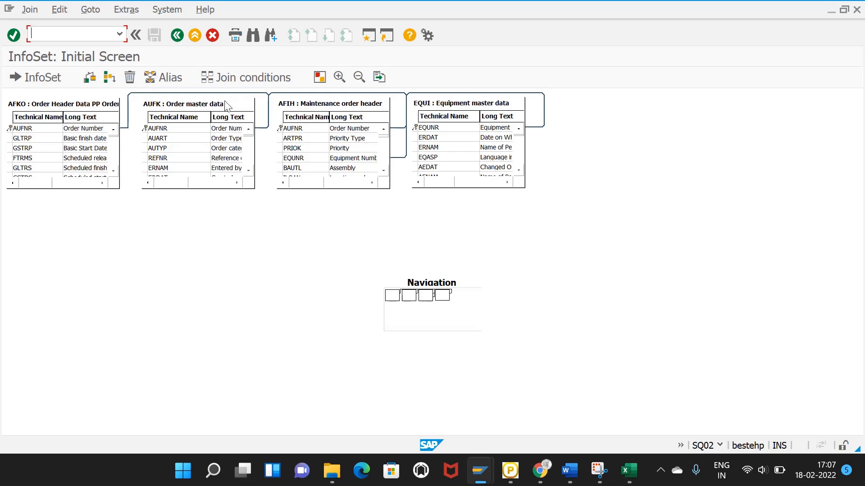
left_click(177, 35)
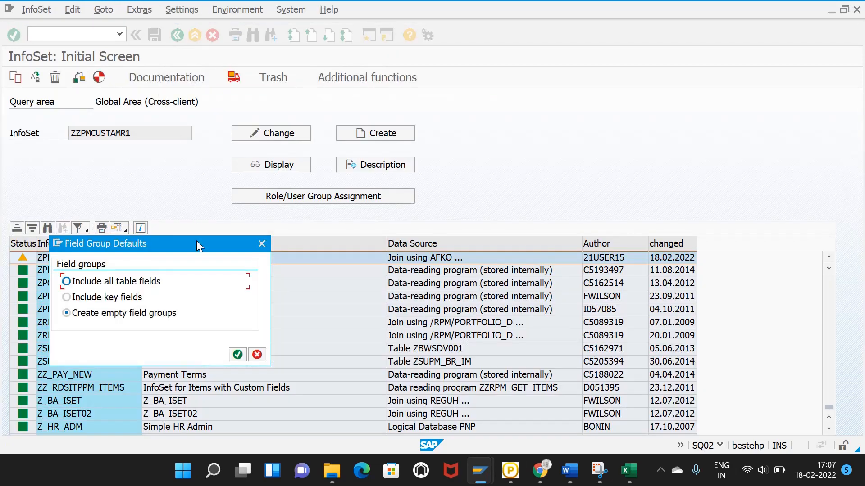
Step: Accept empty field groups and expand the Order Header Data PP Orders fields
left_click(237, 354)
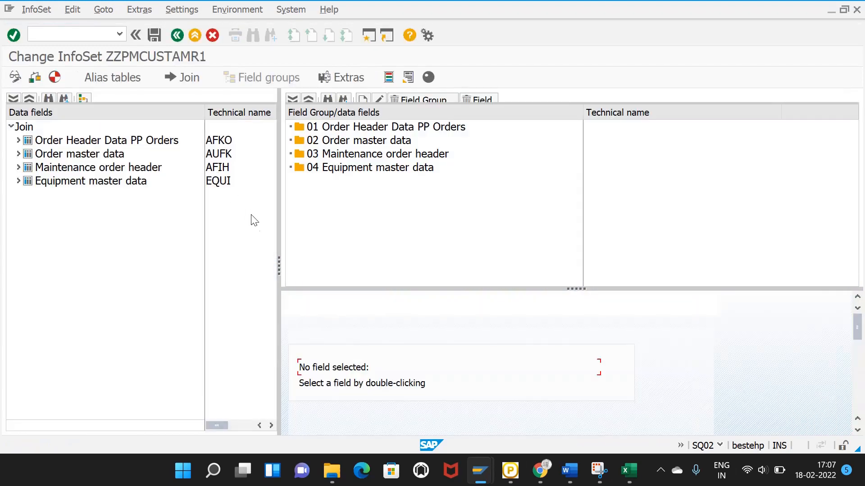
left_click_drag(280, 261, 286, 261)
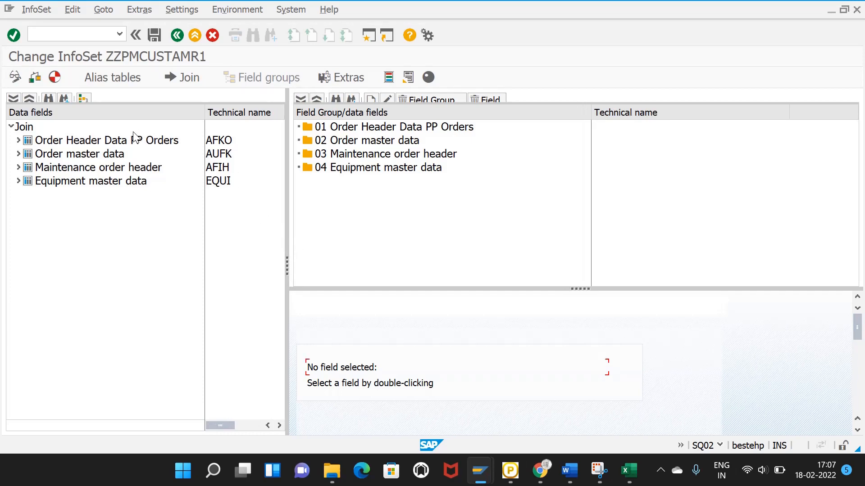
left_click(15, 144)
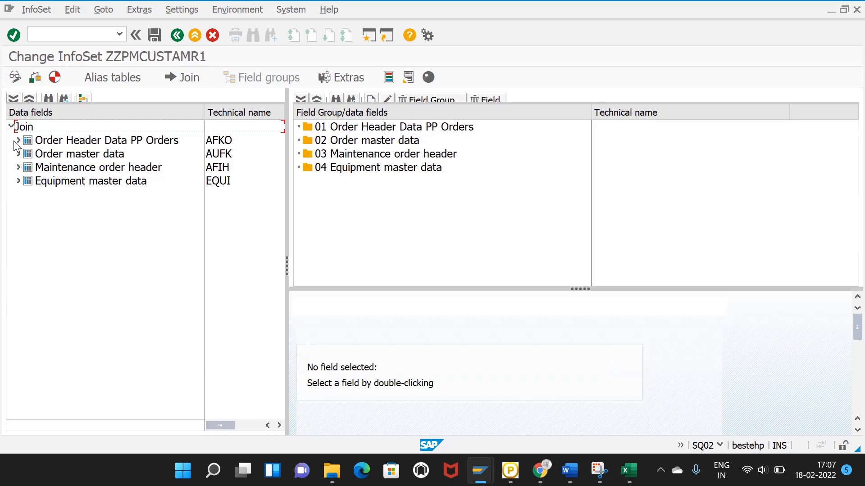
left_click(18, 140)
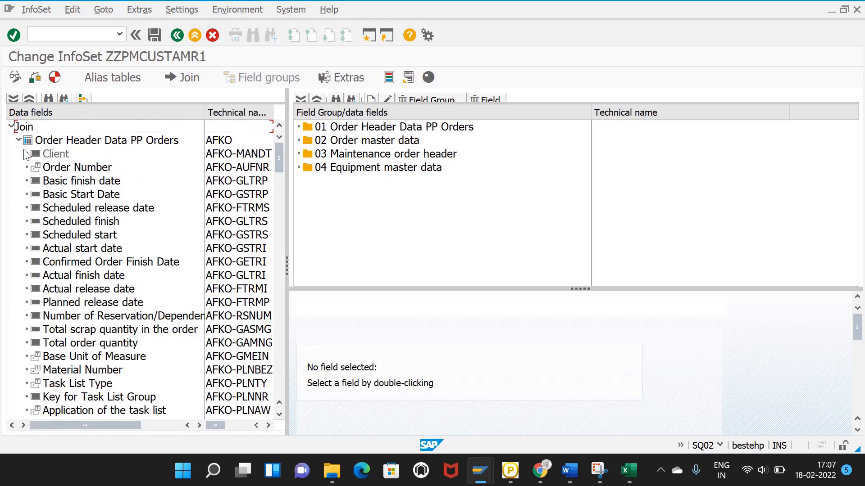
left_click(18, 141)
left_click(18, 140)
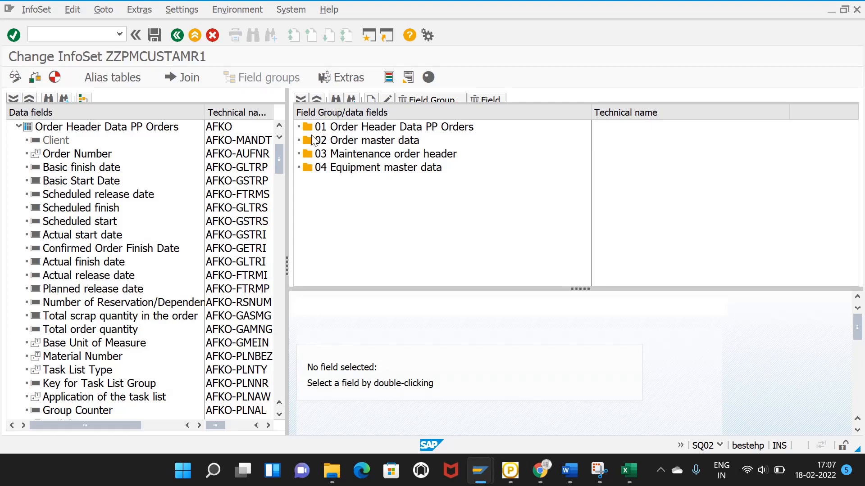
Step: Add Order Number, Basic finish date, Basic Start Date and one more order header field to group 01
left_click_drag(76, 157, 380, 136)
left_click_drag(101, 166, 382, 136)
left_click_drag(75, 183, 373, 131)
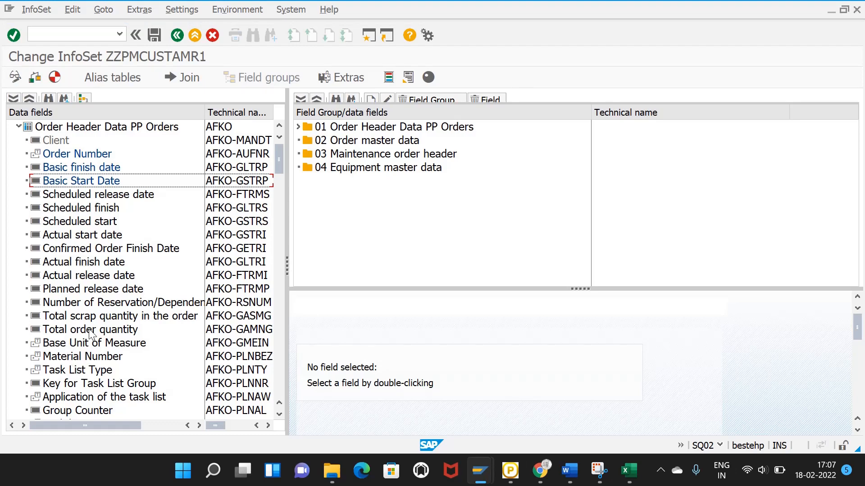
scroll(123, 293, "down", 1)
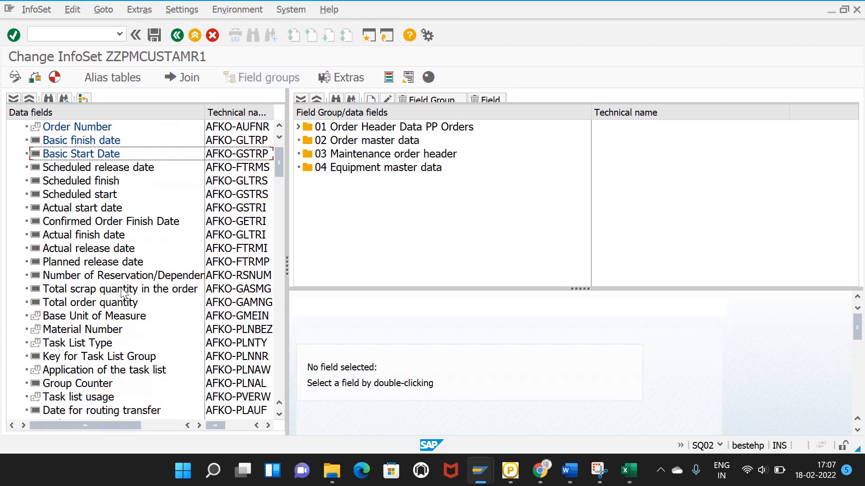
scroll(130, 297, "down", 4)
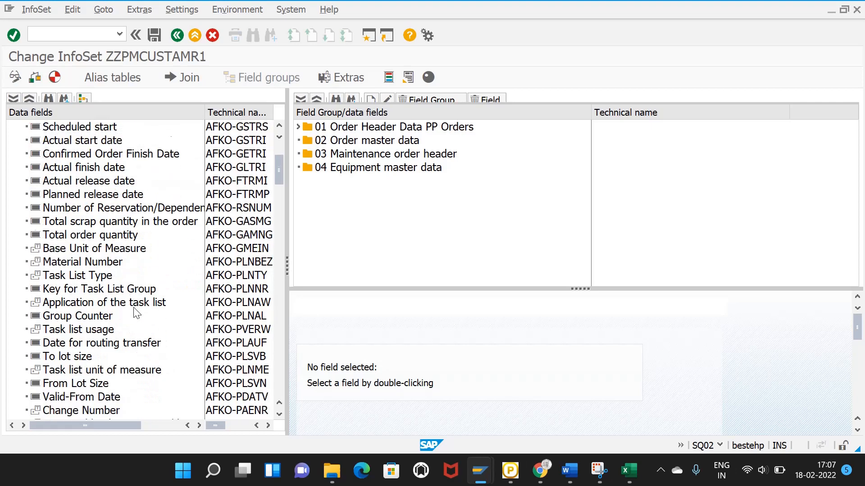
scroll(143, 310, "down", 2)
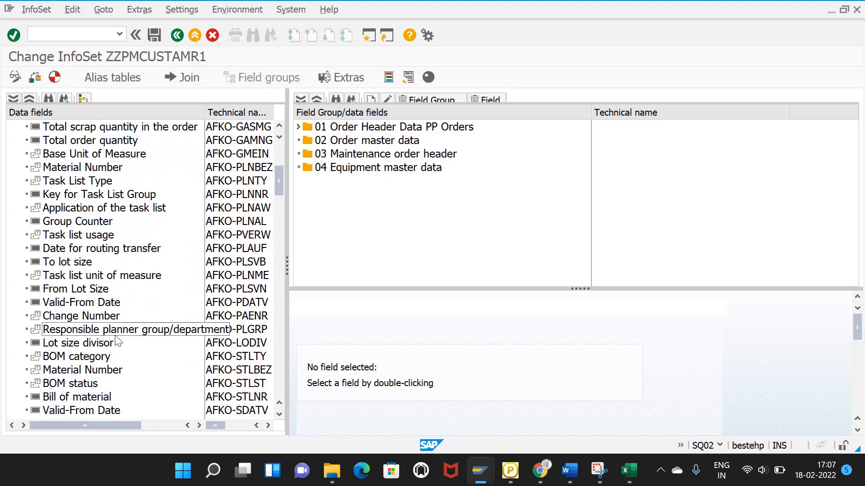
scroll(89, 374, "down", 4)
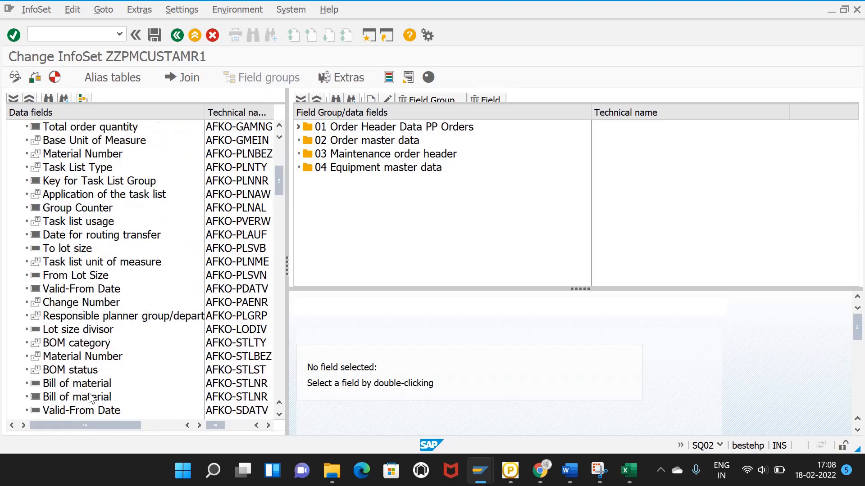
scroll(92, 360, "down", 2)
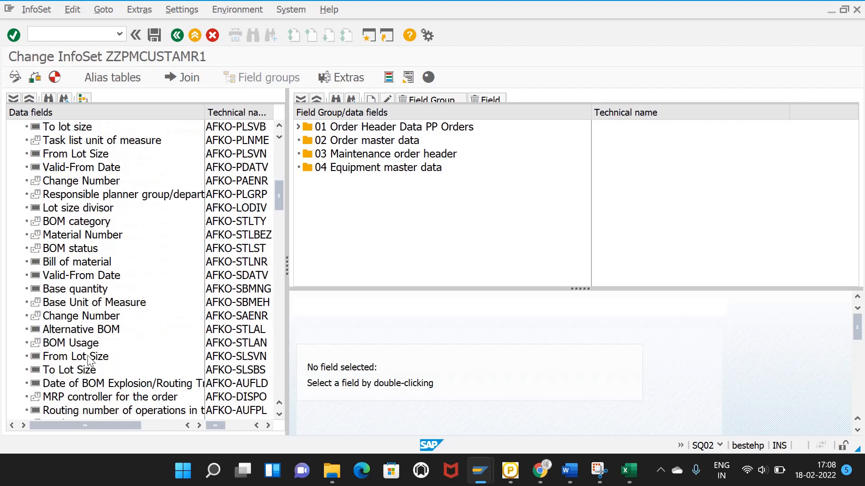
scroll(86, 342, "up", 6)
scroll(73, 317, "up", 5)
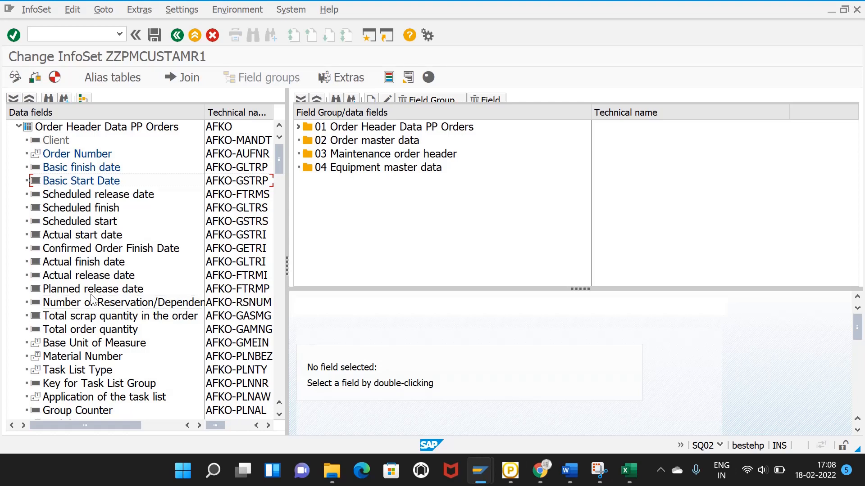
scroll(95, 292, "down", 4)
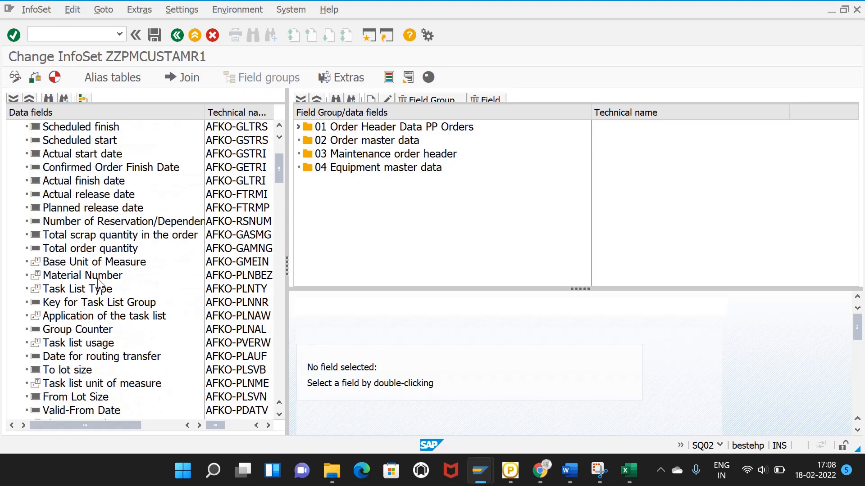
scroll(100, 280, "down", 4)
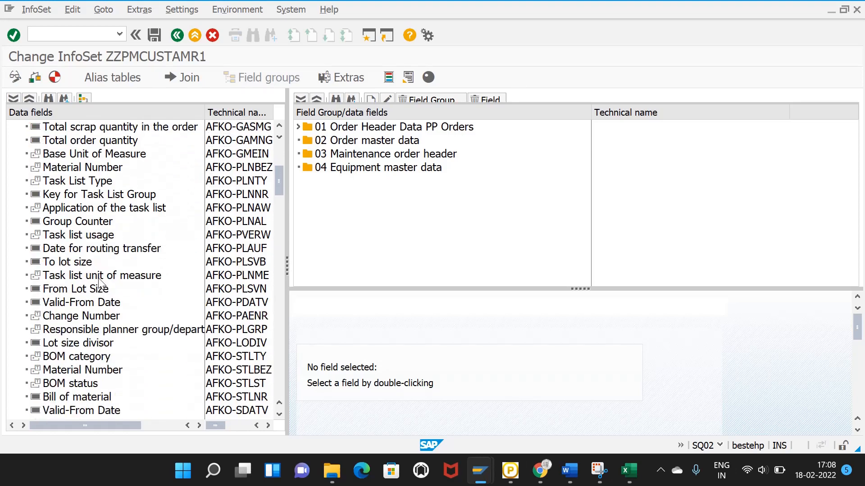
scroll(102, 278, "down", 1)
scroll(100, 275, "down", 5)
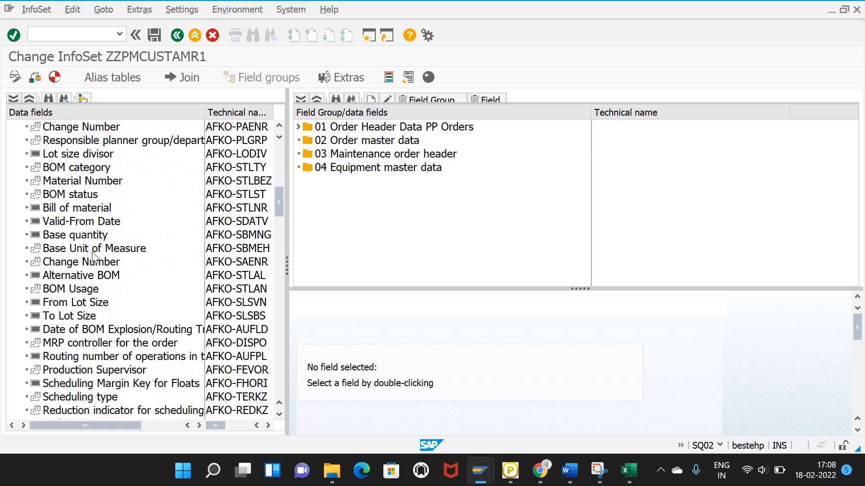
scroll(100, 271, "down", 3)
scroll(95, 253, "down", 1)
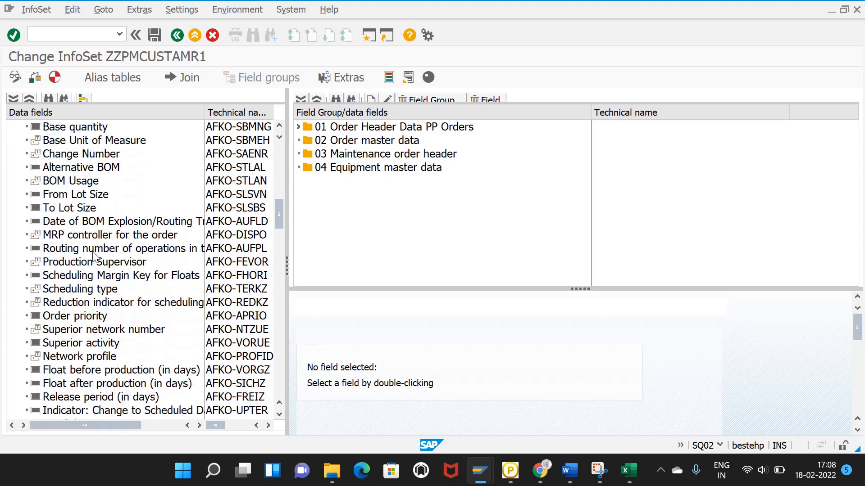
left_click_drag(77, 316, 356, 128)
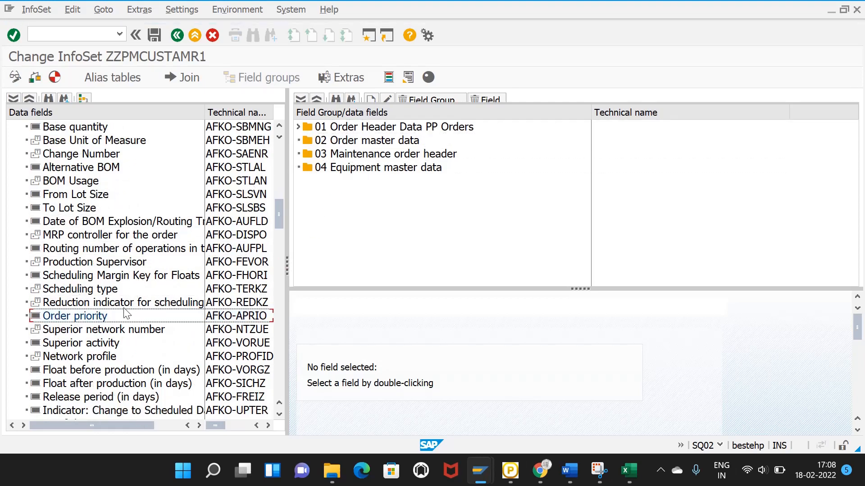
scroll(118, 332, "down", 6)
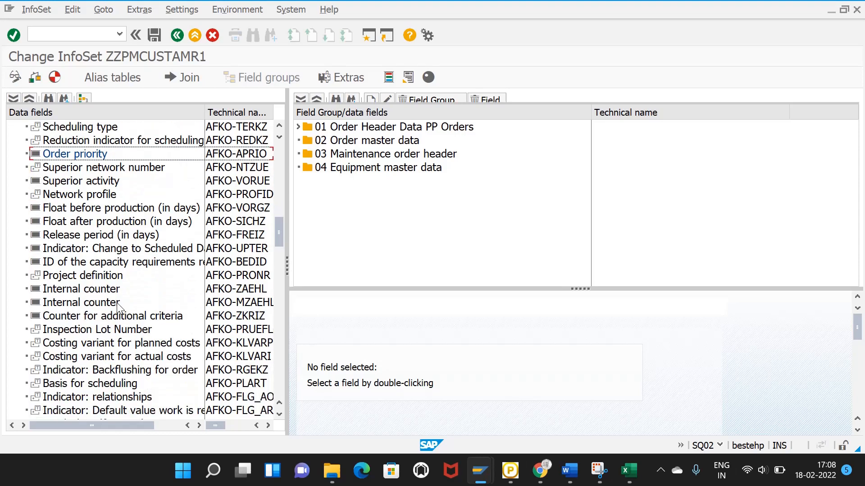
scroll(118, 306, "down", 5)
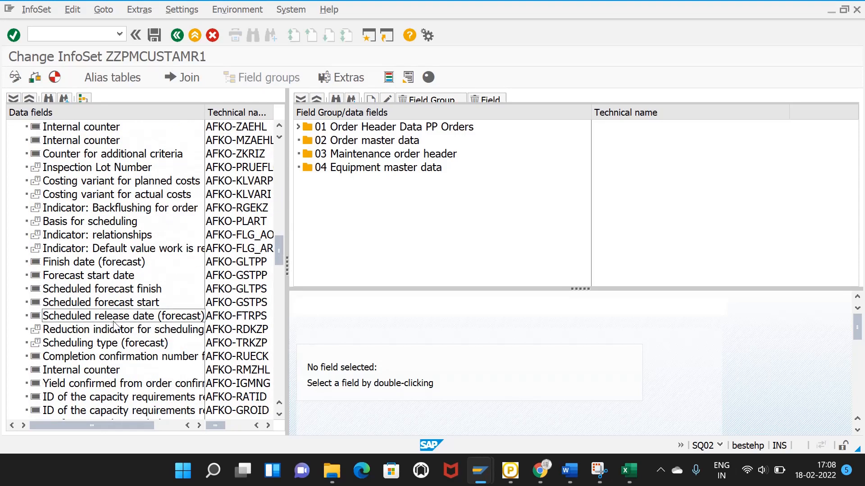
scroll(125, 317, "down", 5)
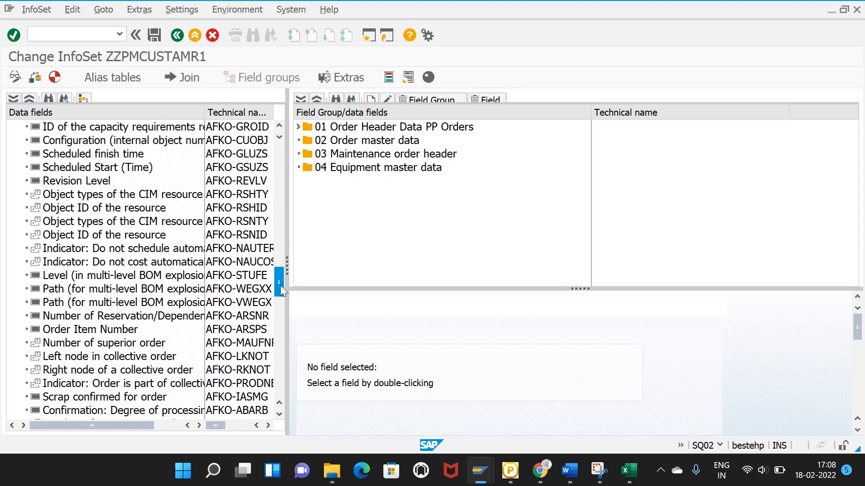
left_click_drag(277, 296, 274, 393)
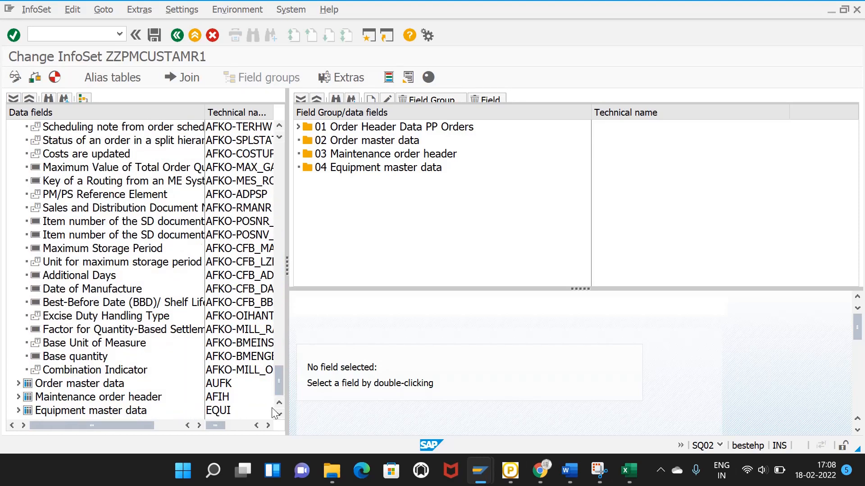
Step: Expand Order master data and add Order Number, Order Type, Order category, Created on, Entered by to group 02
left_click(19, 384)
scroll(174, 309, "down", 4)
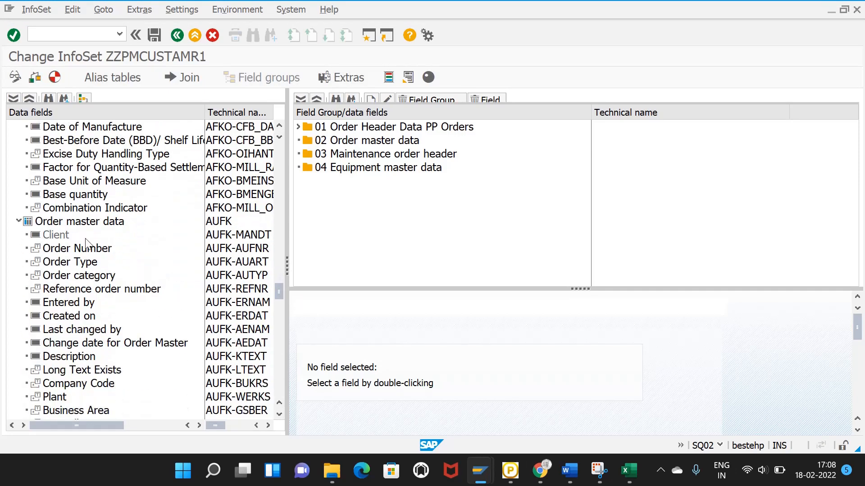
left_click_drag(83, 251, 355, 143)
left_click_drag(72, 261, 400, 146)
left_click_drag(75, 276, 367, 144)
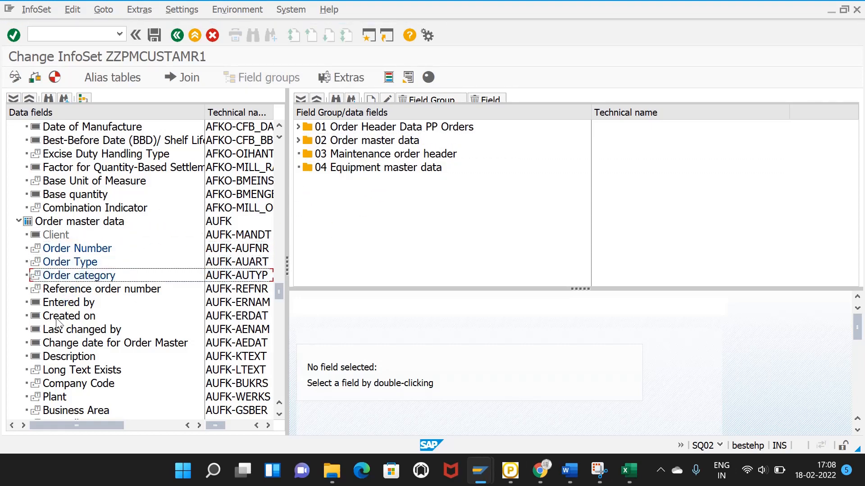
left_click_drag(71, 317, 371, 145)
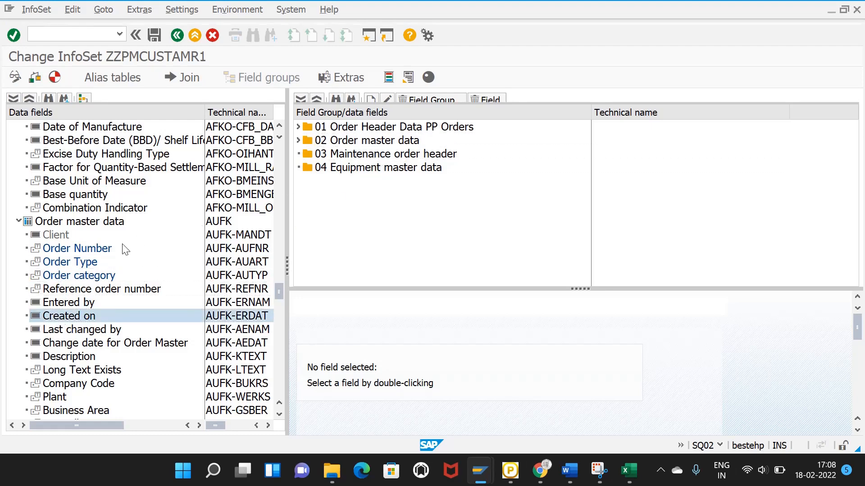
left_click_drag(76, 304, 368, 145)
Step: Add Description, Company Code, Plant, Controlling Area and Order status to group 02
left_click_drag(93, 358, 347, 154)
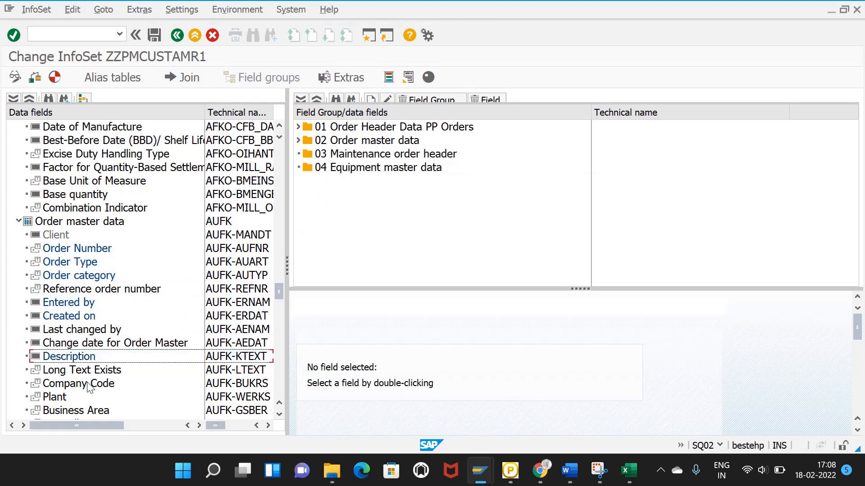
left_click_drag(90, 383, 354, 156)
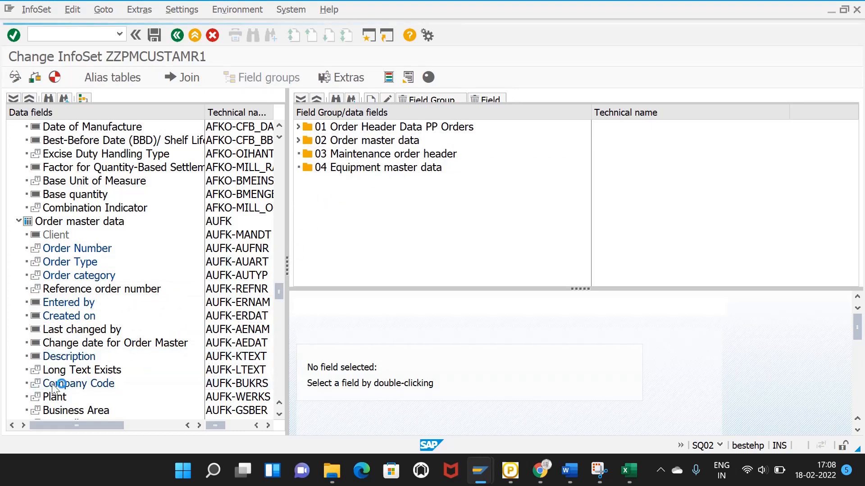
left_click_drag(53, 398, 346, 155)
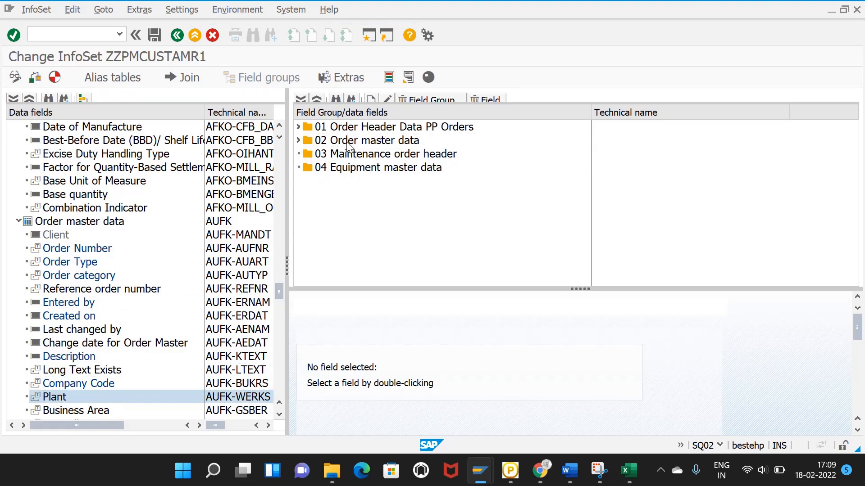
scroll(160, 324, "down", 3)
scroll(152, 336, "down", 2)
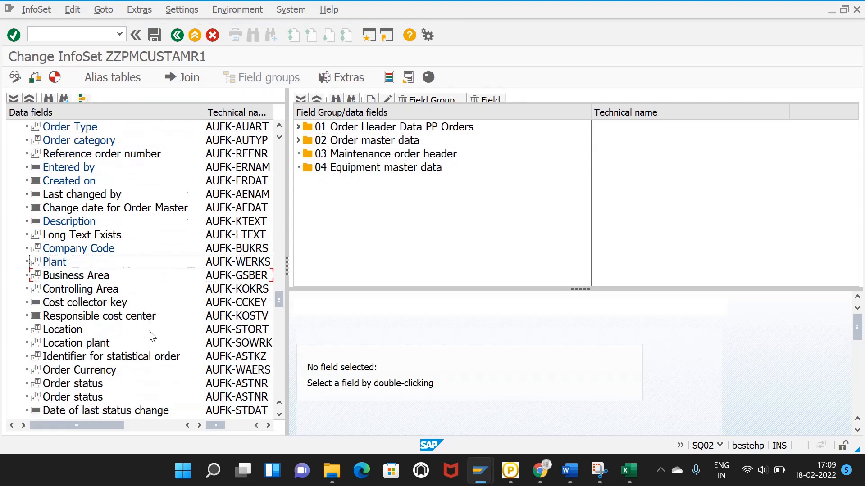
left_click_drag(90, 279, 354, 141)
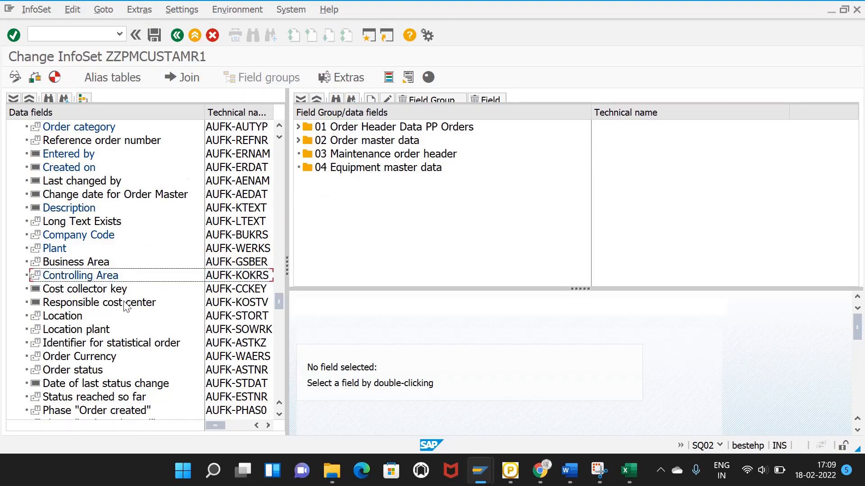
scroll(126, 308, "down", 4)
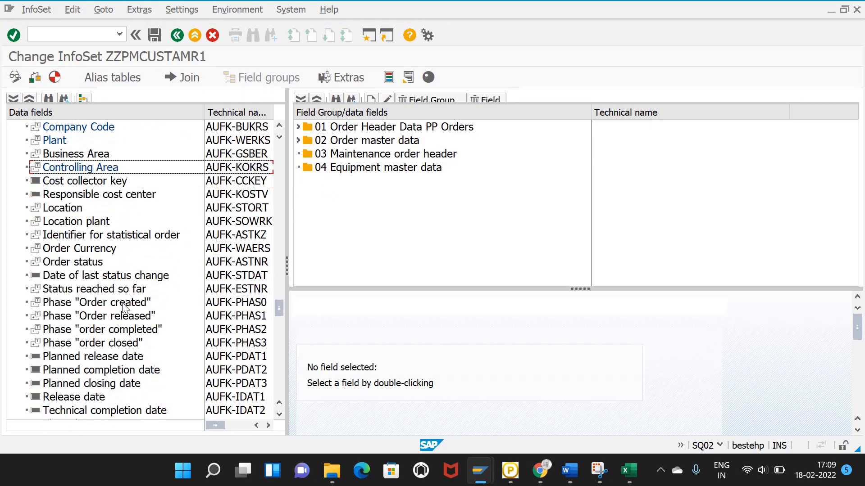
left_click_drag(87, 266, 356, 149)
scroll(207, 322, "down", 3)
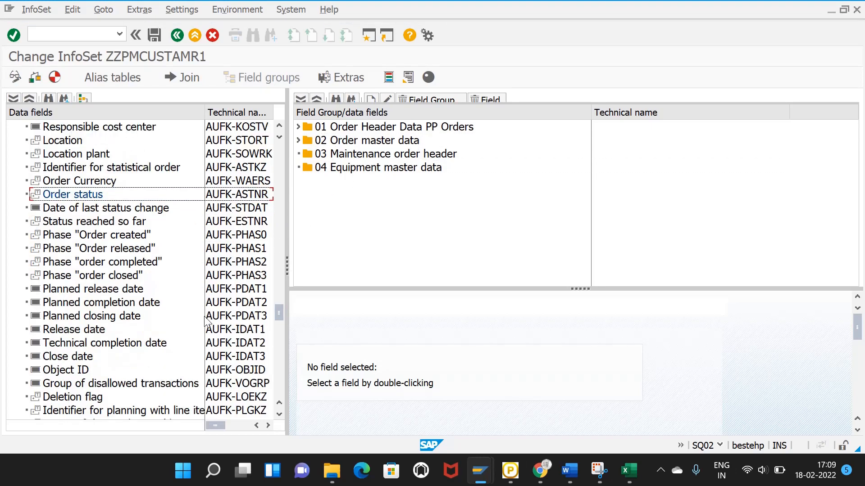
scroll(206, 321, "down", 8)
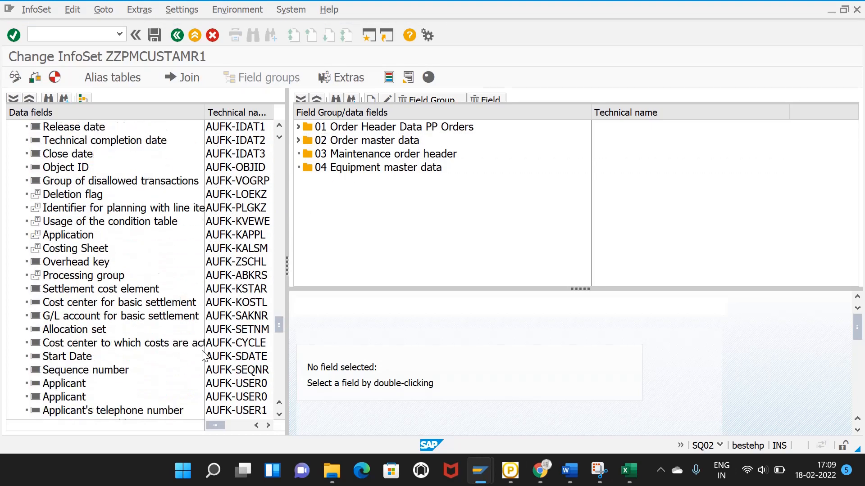
scroll(206, 356, "down", 1)
mouse_move(629, 471)
left_click(594, 432)
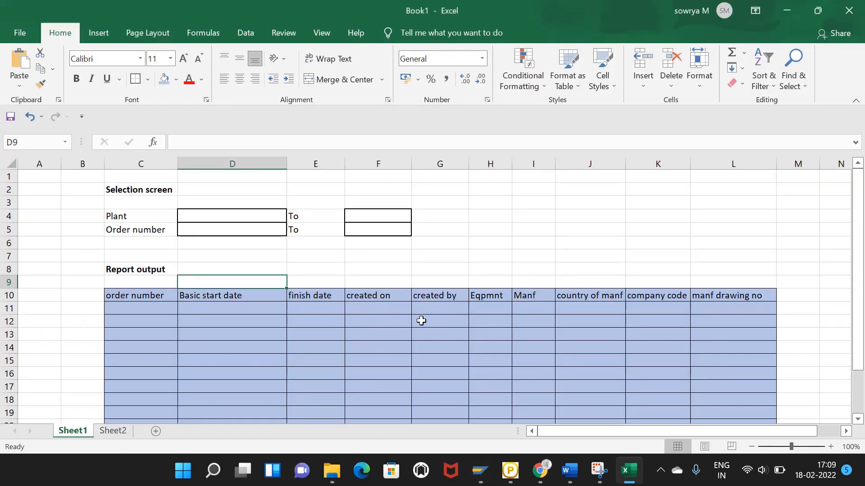
mouse_move(472, 476)
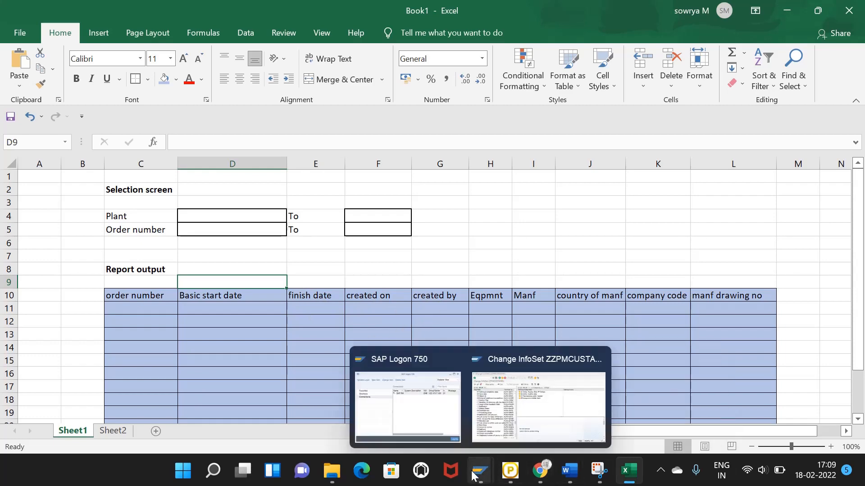
left_click(492, 427)
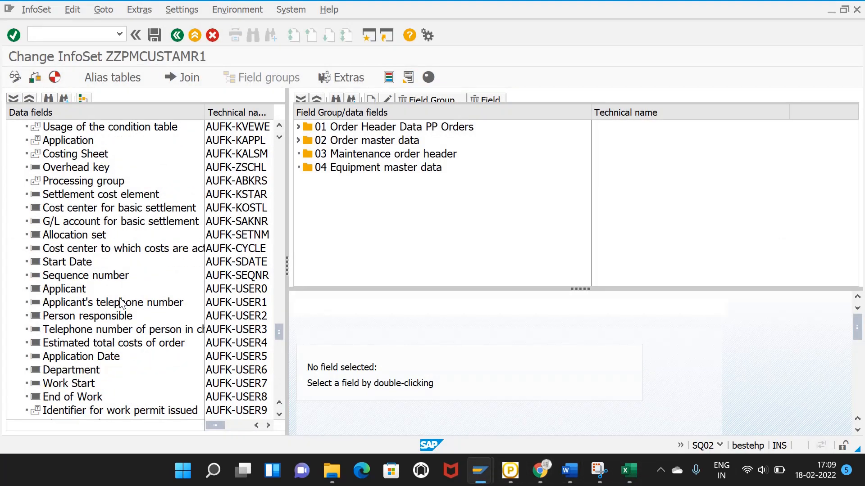
Step: Expand Maintenance order header and add Equipment Number and Location and account assignment to group 03
scroll(121, 303, "down", 8)
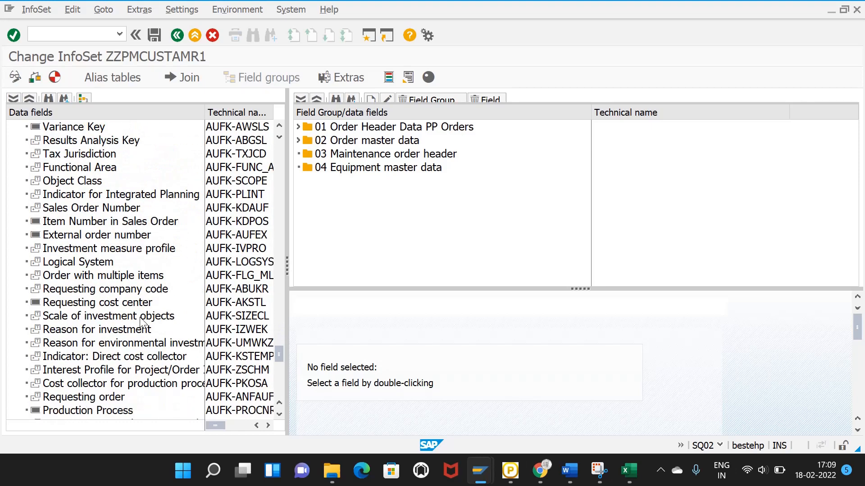
scroll(140, 317, "down", 9)
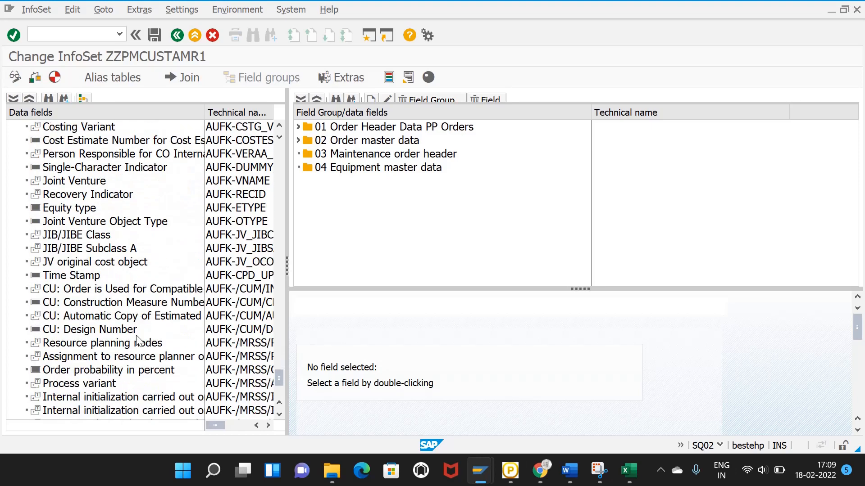
scroll(139, 344, "down", 4)
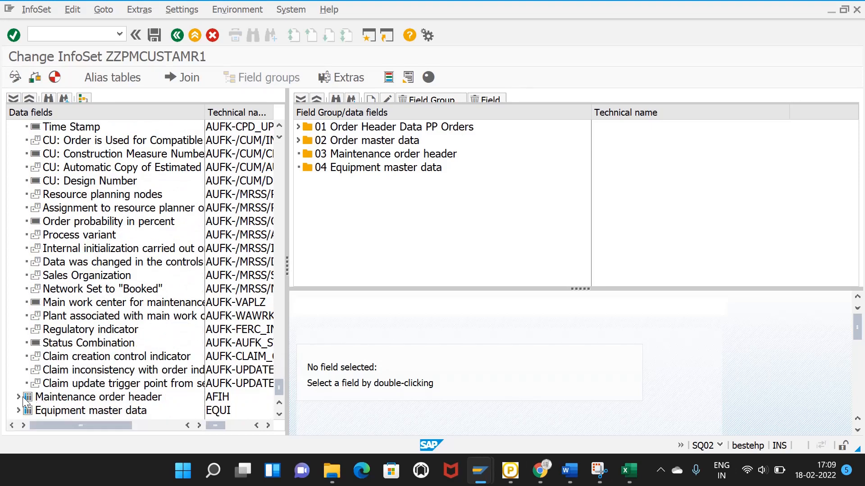
left_click(18, 398)
scroll(110, 322, "down", 4)
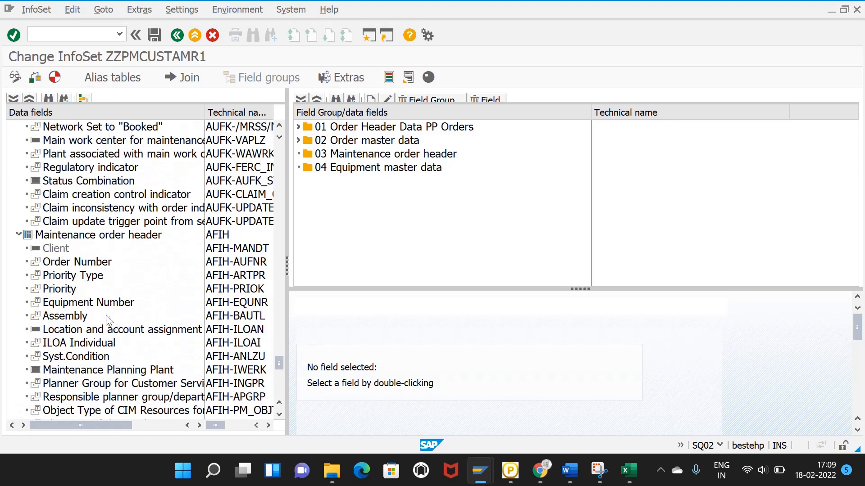
left_click_drag(80, 307, 350, 158)
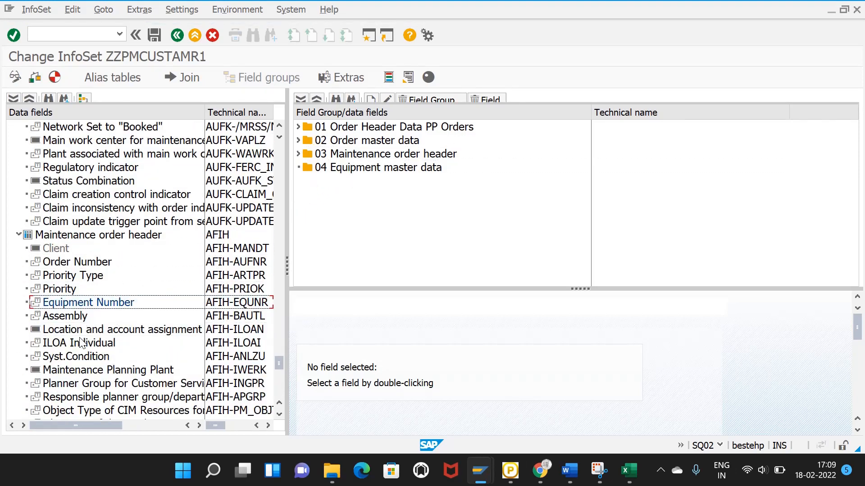
left_click_drag(82, 335, 367, 155)
Step: Add Syst.Condition, Maintenance Planning Plant and Maintenance Plan to group 03
left_click_drag(76, 356, 360, 160)
left_click_drag(130, 370, 379, 164)
scroll(154, 333, "down", 3)
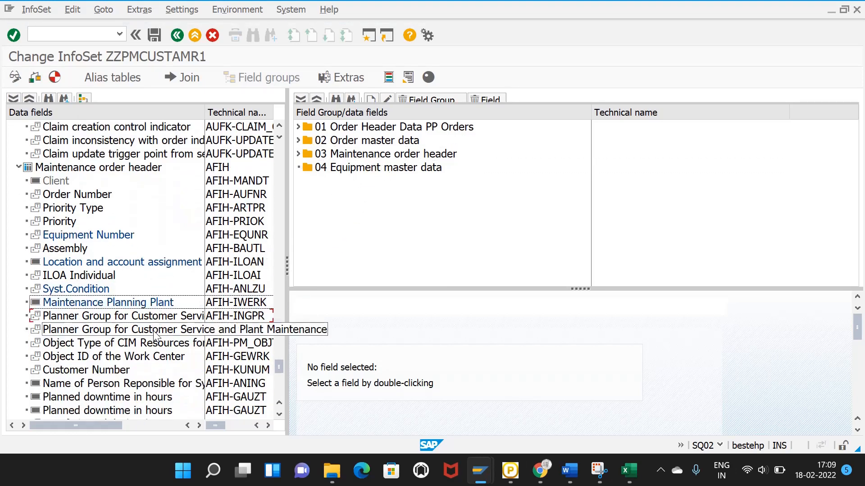
scroll(154, 337, "down", 4)
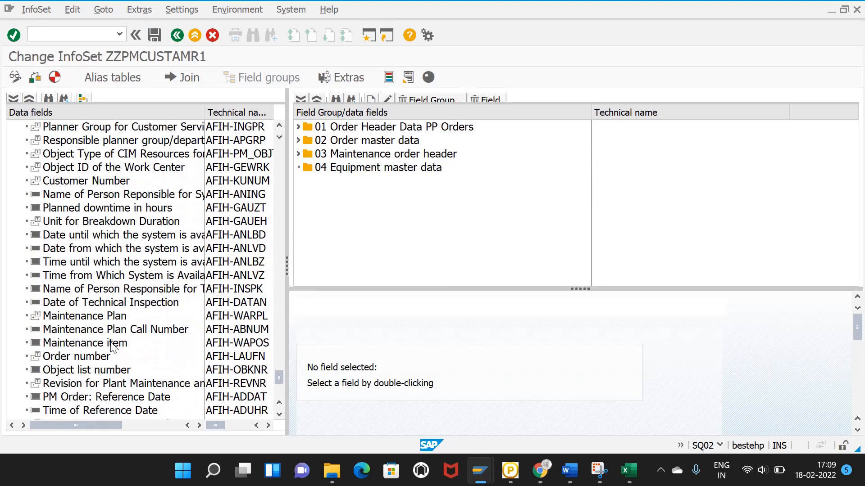
left_click_drag(109, 317, 349, 158)
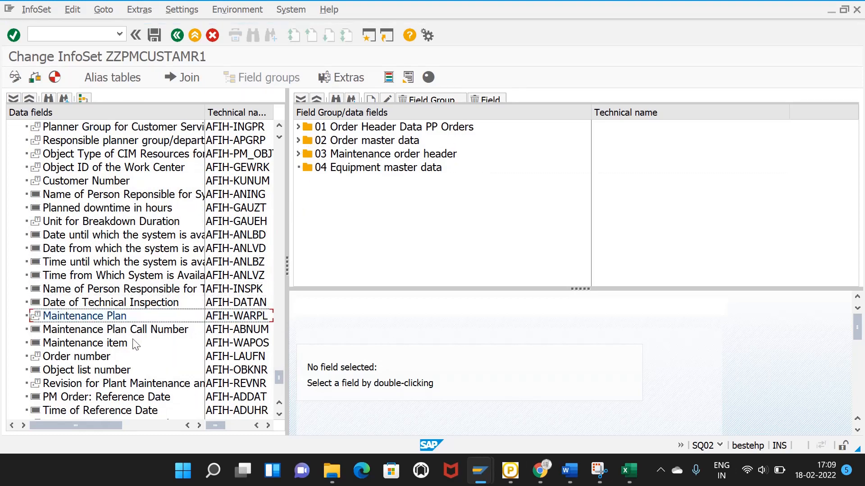
scroll(135, 344, "down", 1)
scroll(135, 344, "down", 3)
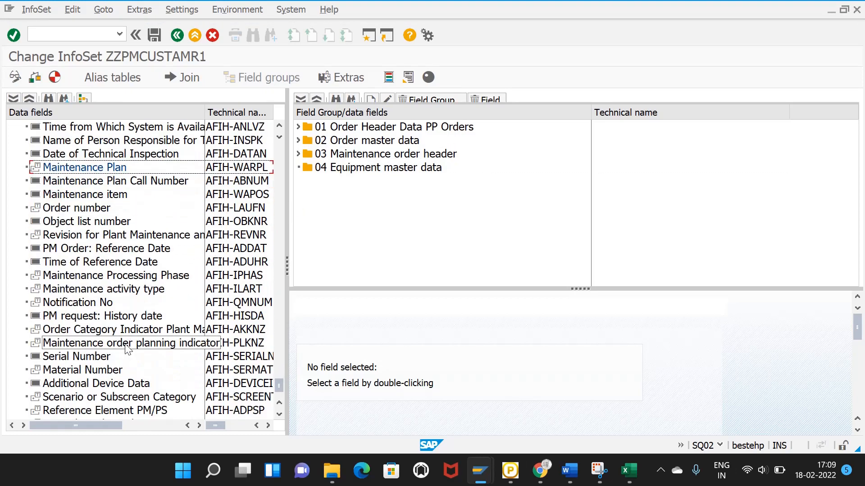
scroll(124, 352, "down", 1)
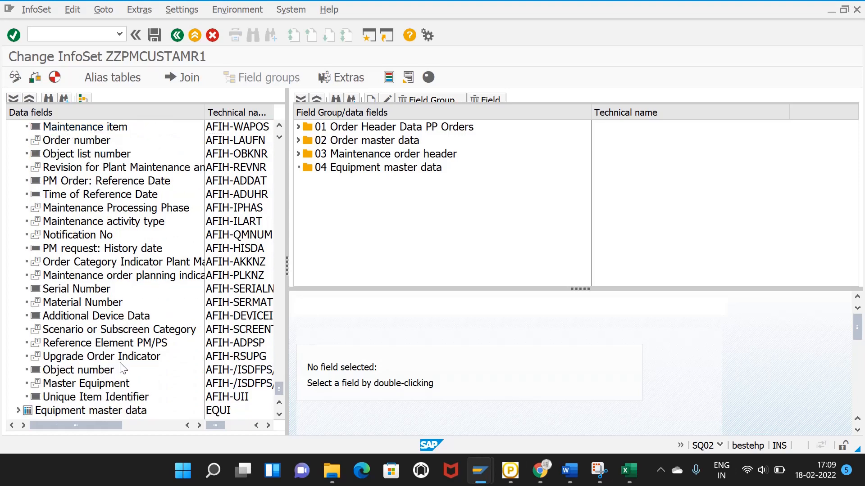
Step: Add Equipment Number and Weight of object from the equipment table to group 04
left_click(19, 411)
scroll(158, 325, "down", 3)
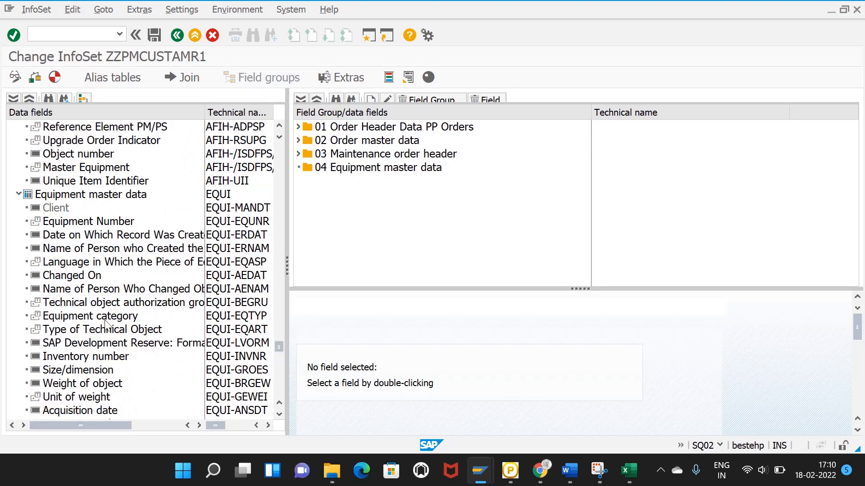
scroll(108, 322, "down", 2)
left_click_drag(70, 171, 310, 187)
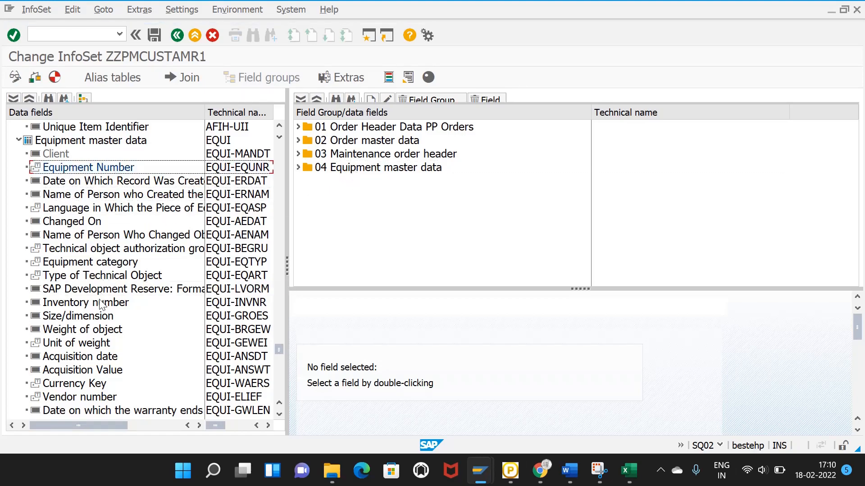
scroll(104, 323, "down", 1)
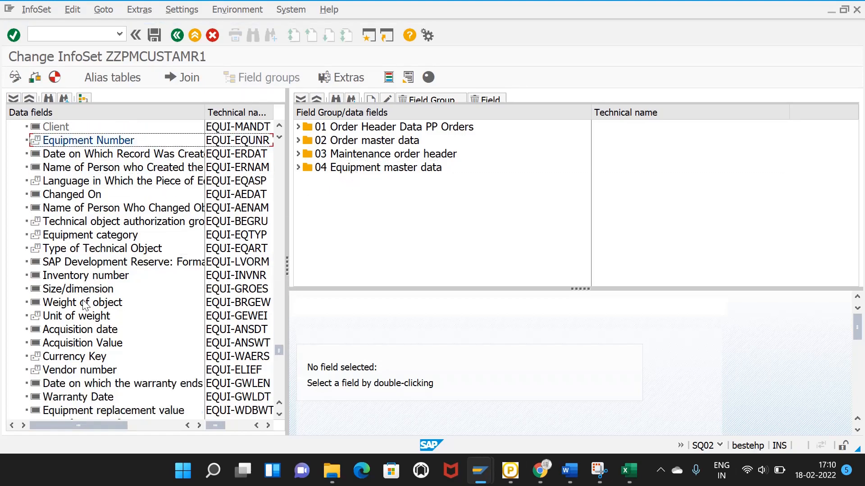
left_click_drag(85, 302, 362, 175)
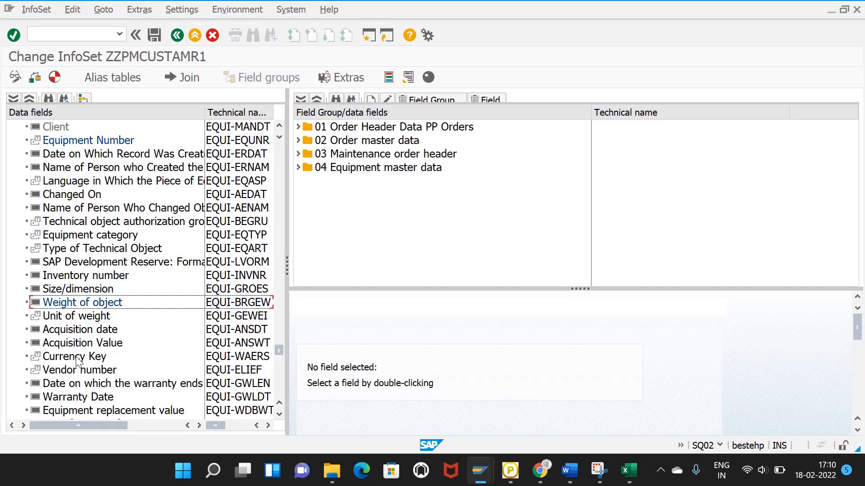
Step: Add Manufacturer of asset, Country of manufacture and Manufacturer model number to group 04
scroll(77, 358, "down", 2)
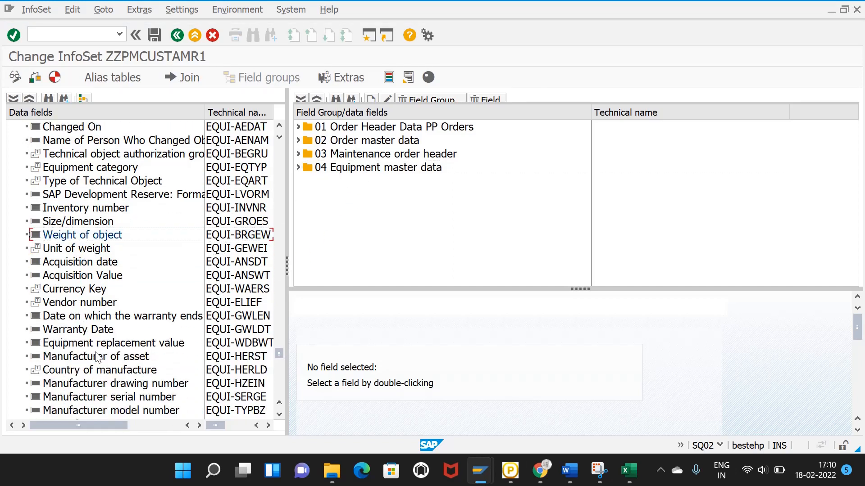
left_click(95, 355)
left_click_drag(96, 356, 379, 174)
left_click_drag(112, 369, 363, 179)
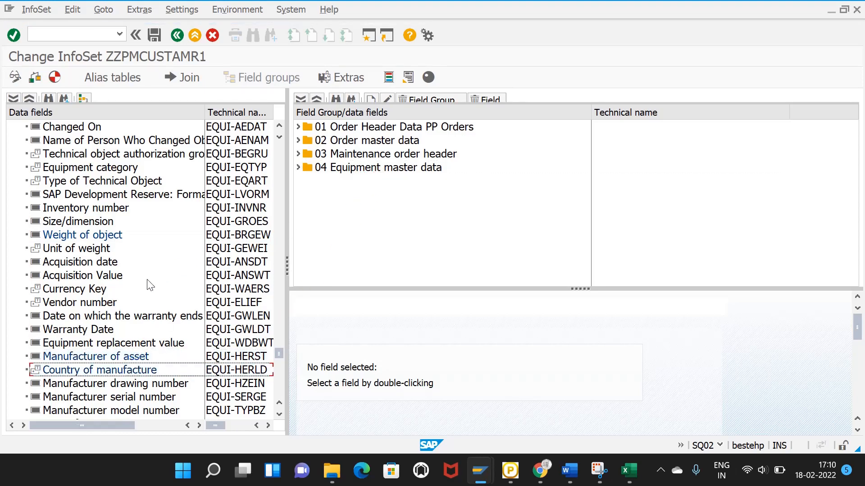
scroll(141, 301, "down", 1)
scroll(141, 302, "down", 3)
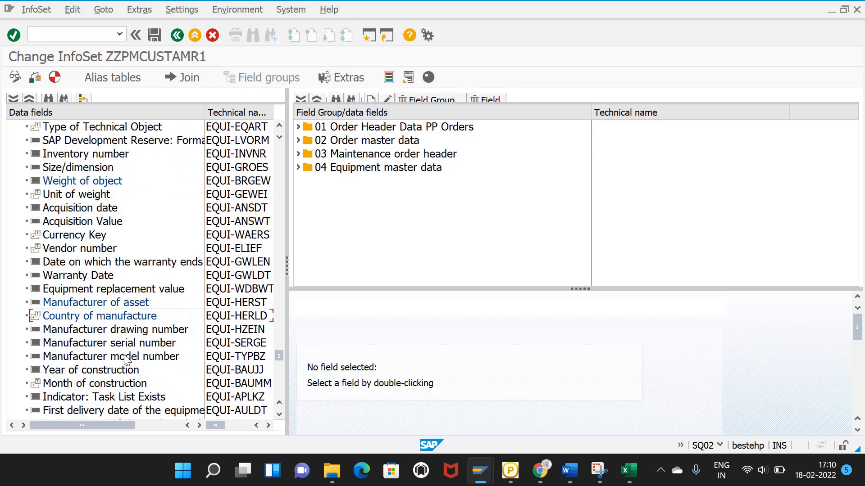
left_click(127, 359)
left_click_drag(126, 359, 348, 177)
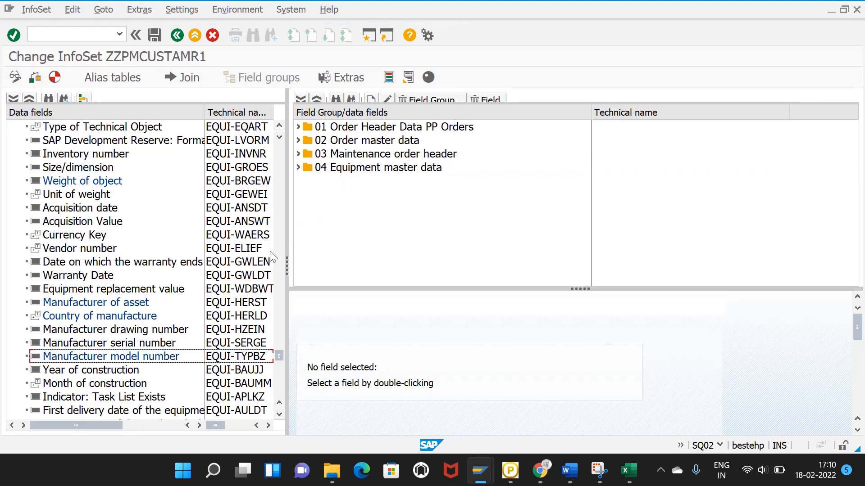
scroll(264, 279, "down", 3)
scroll(258, 306, "down", 5)
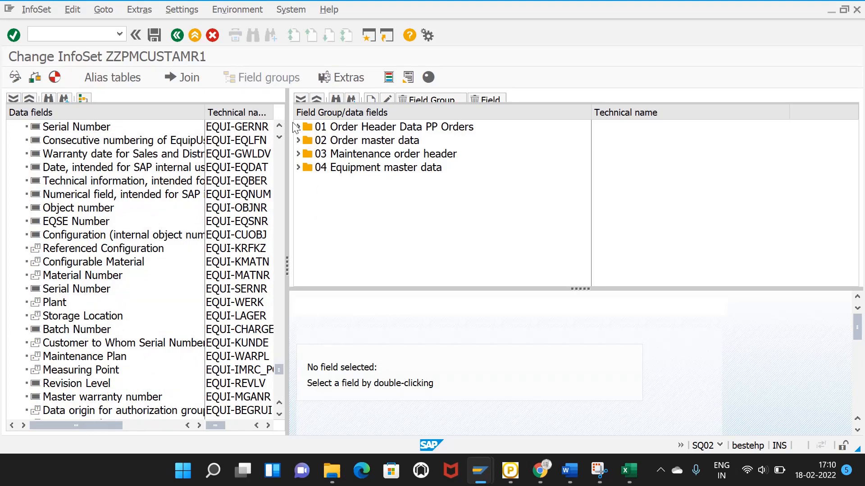
Step: Expand 01 Order Header Data PP Orders and 02 Order master data, then show the InfoSet Extras
left_click(297, 128)
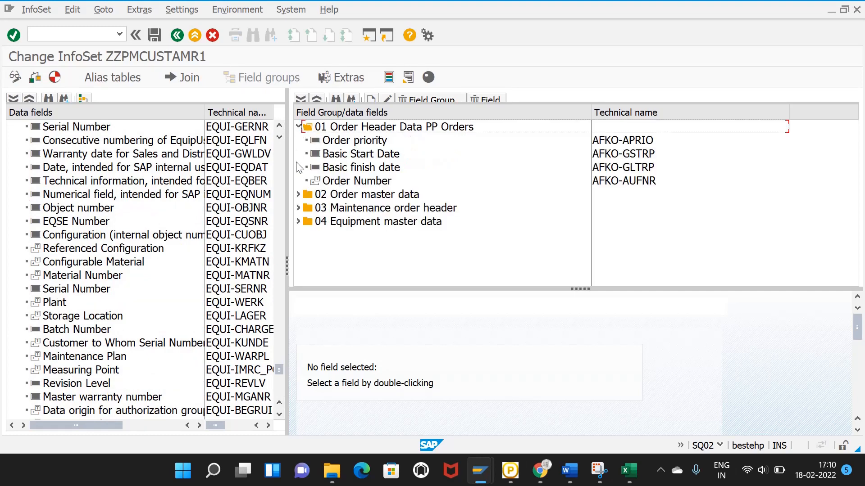
left_click(297, 195)
scroll(418, 202, "down", 1)
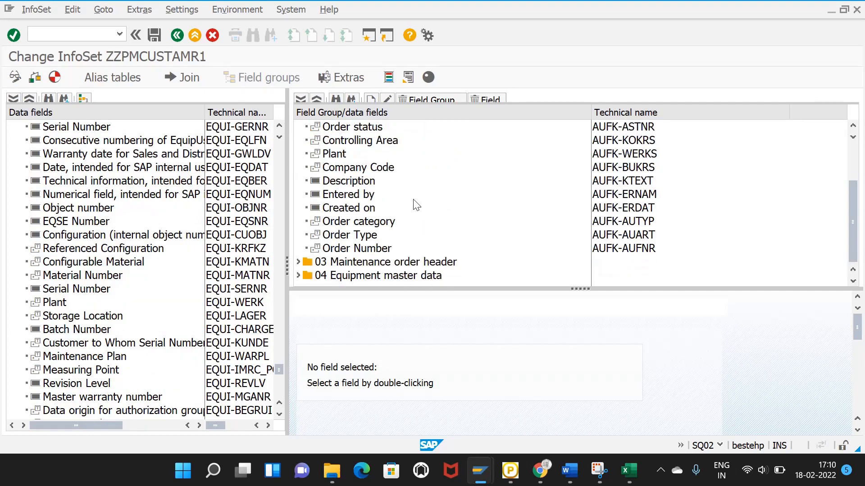
scroll(416, 206, "up", 2)
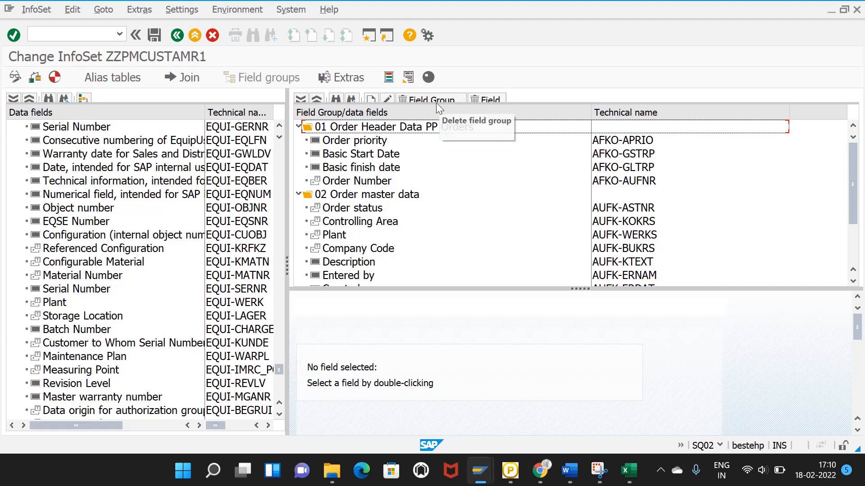
left_click(328, 72)
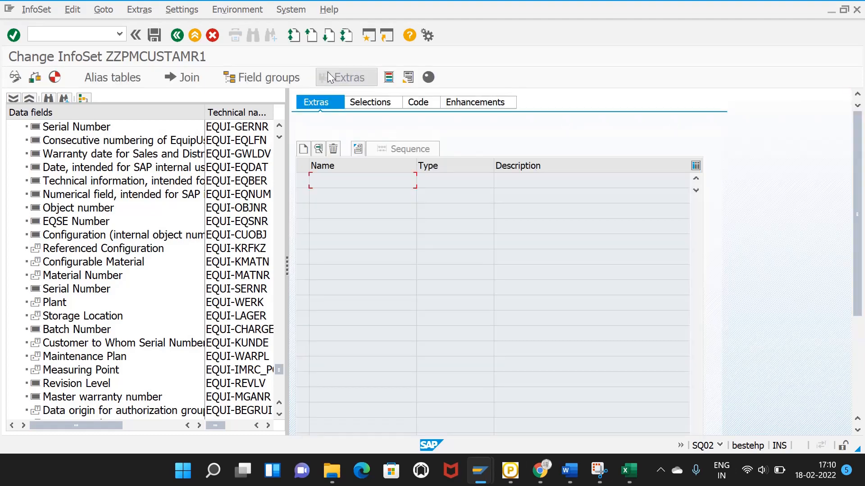
Step: Create selection criterion PLANT with description Plant, FOR AUFK-WERKS
left_click(366, 104)
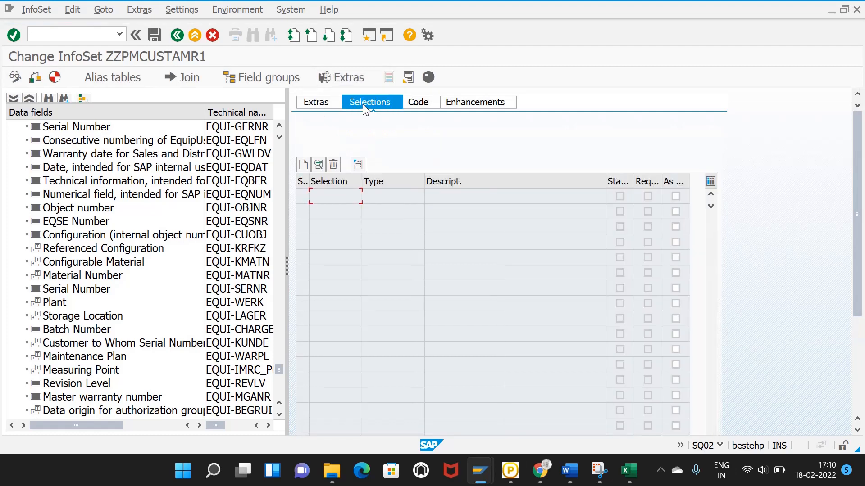
left_click(303, 164)
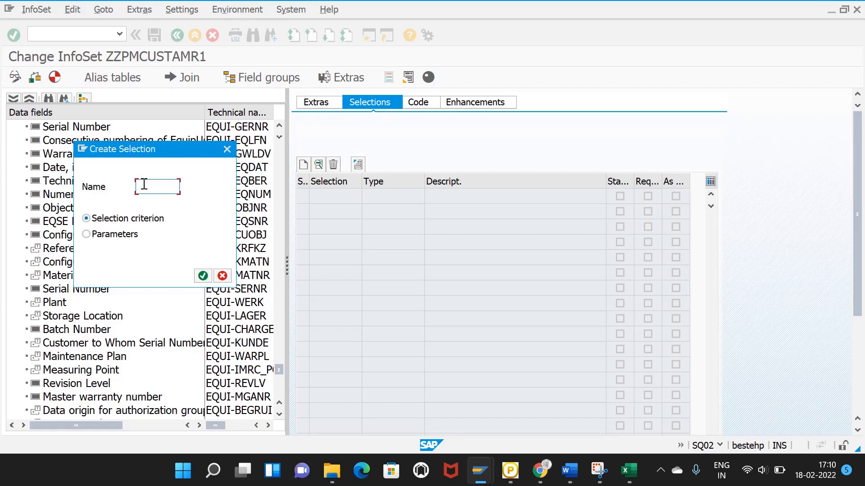
left_click(144, 184)
type("Plant")
left_click(203, 276)
left_click(107, 220)
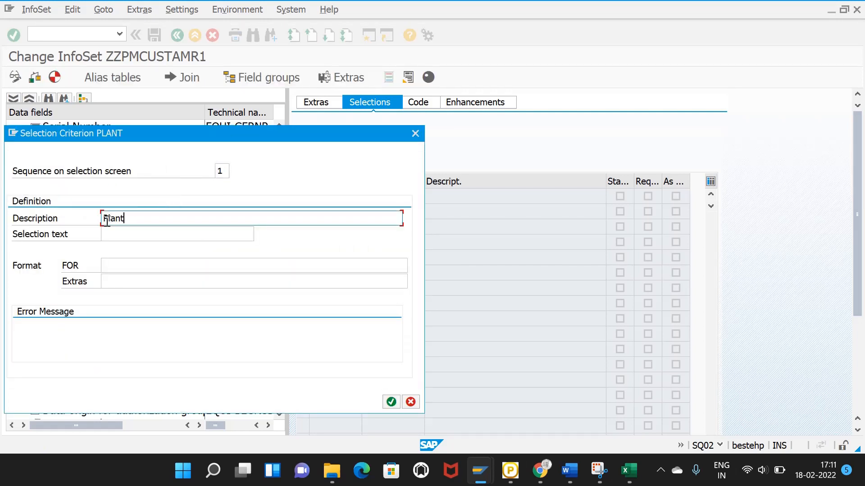
left_click(134, 269)
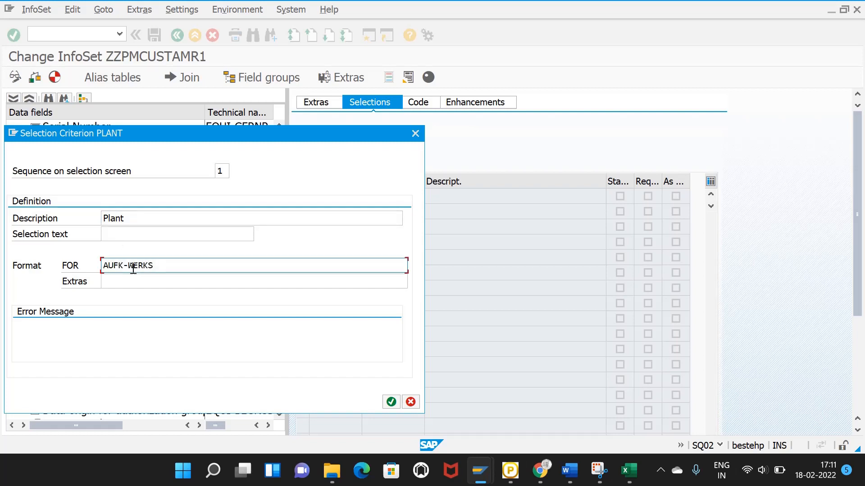
left_click(391, 402)
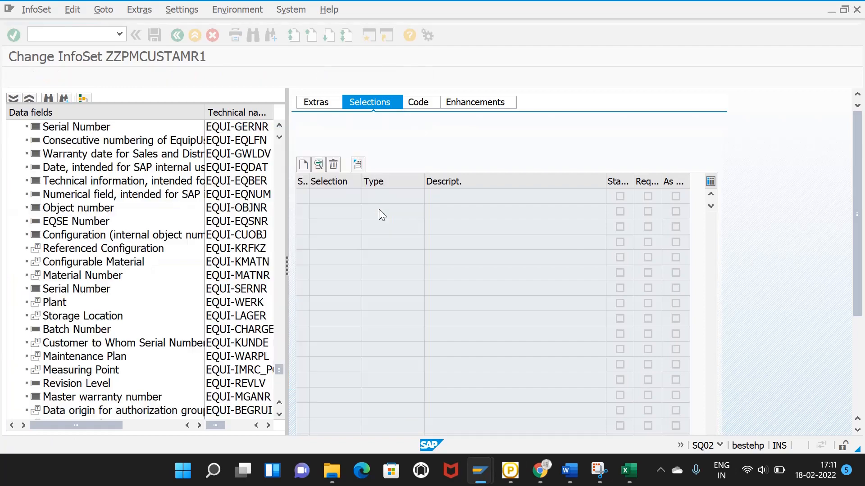
Step: Create selection ORDNUM at sequence 2, described Order number, FOR AUFK-AUFNR
left_click(303, 165)
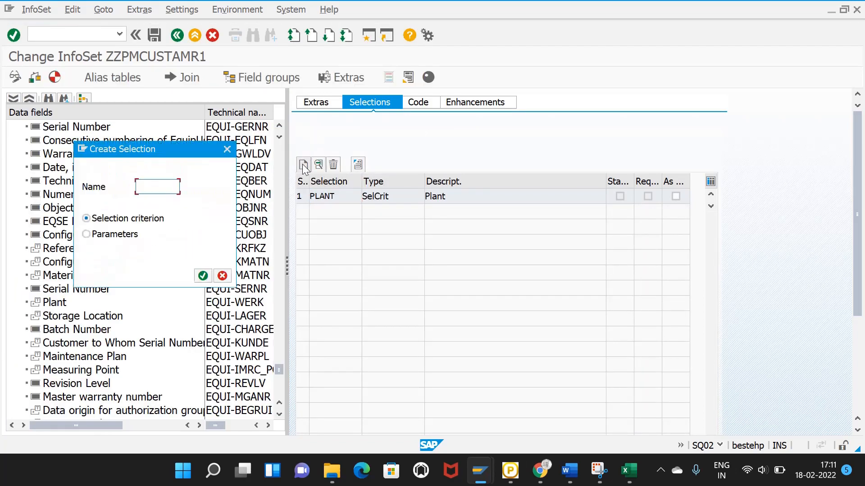
type("Order nu")
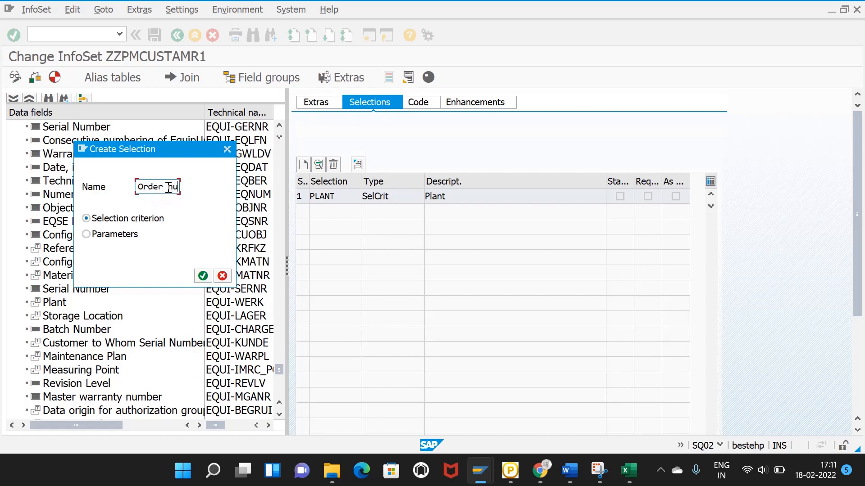
key("BackSpace")
key("BackSpace")
key("BackSpace")
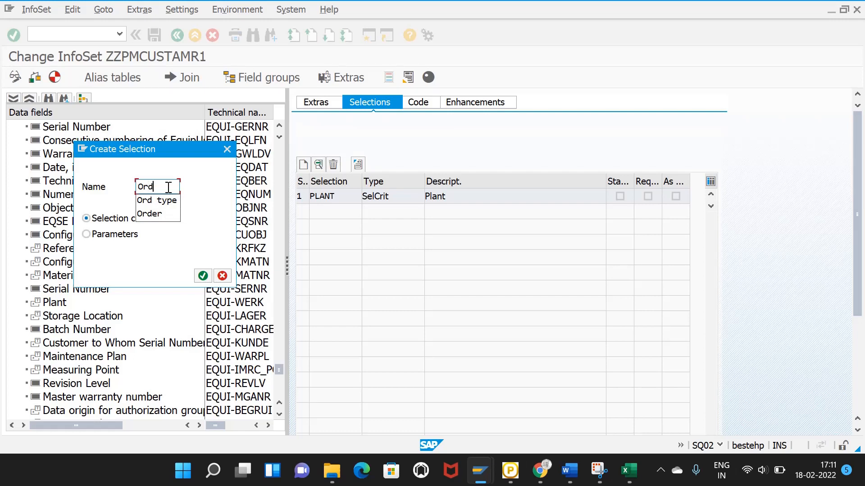
type("dnum")
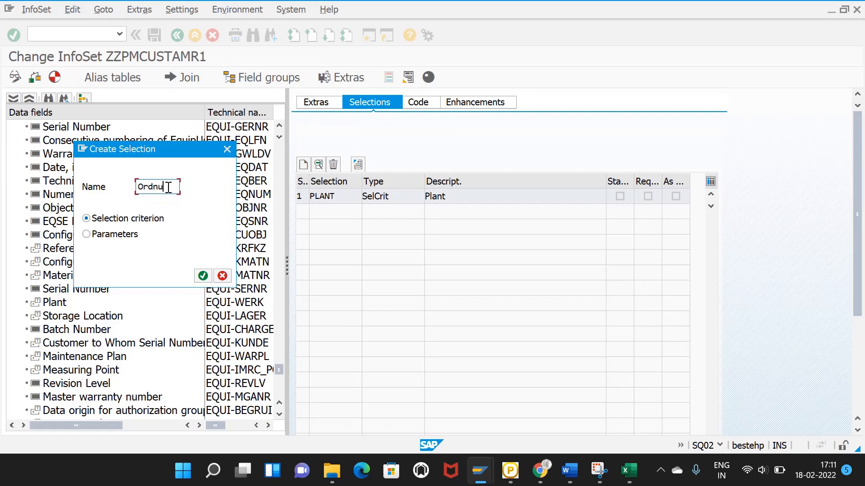
left_click(203, 276)
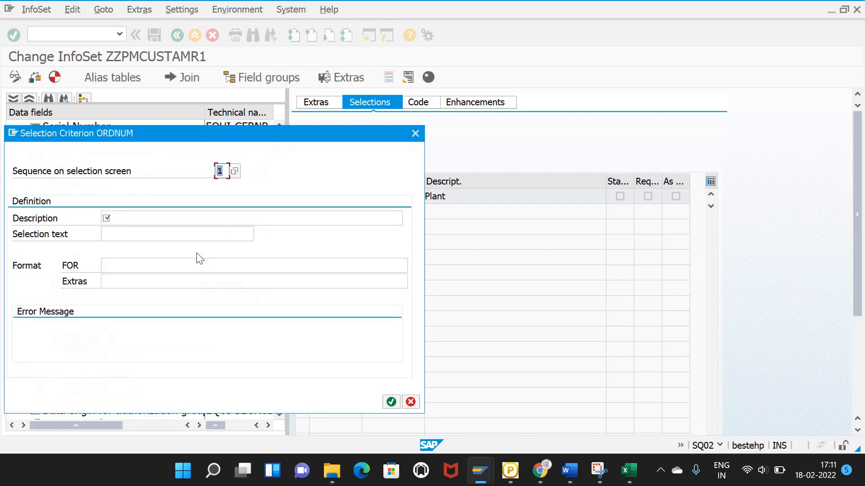
left_click(180, 220)
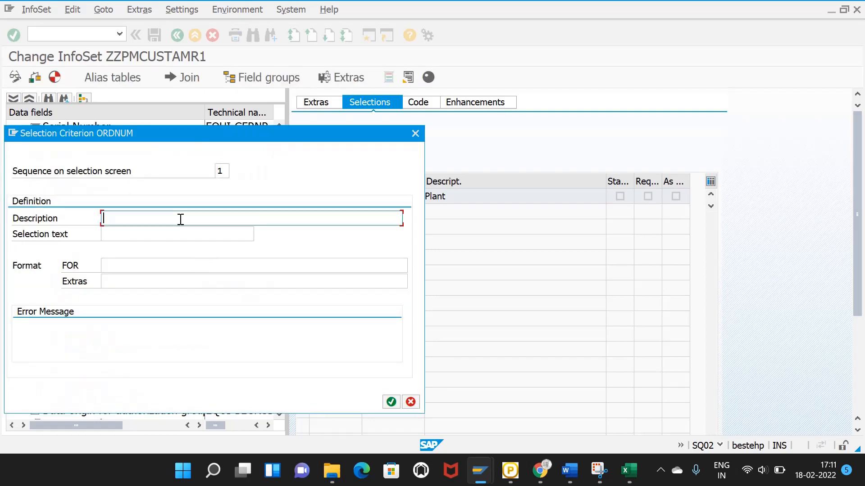
left_click(224, 170)
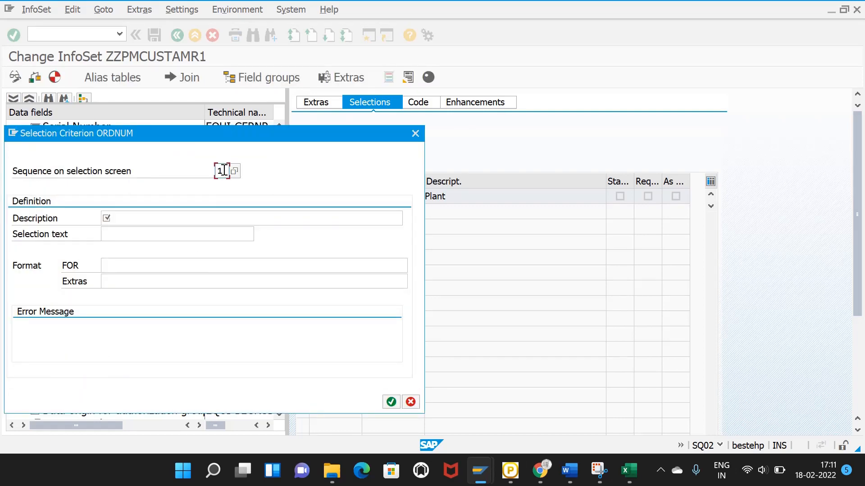
left_click(206, 215)
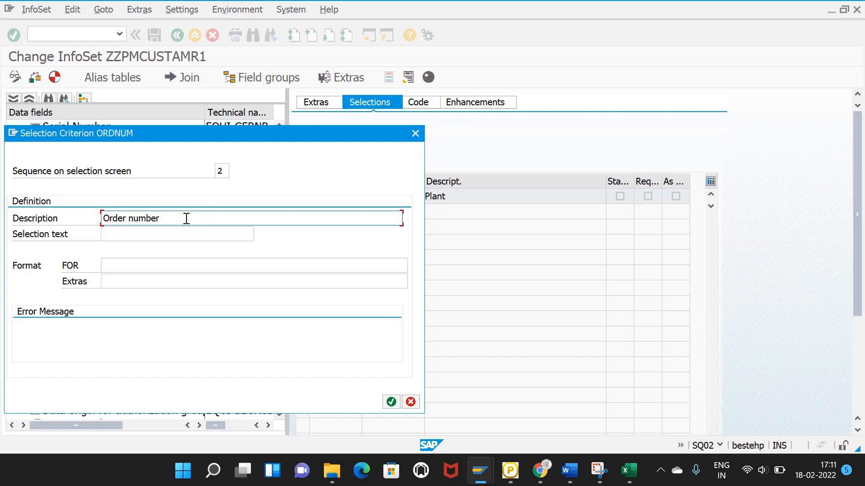
left_click(173, 233)
left_click(168, 264)
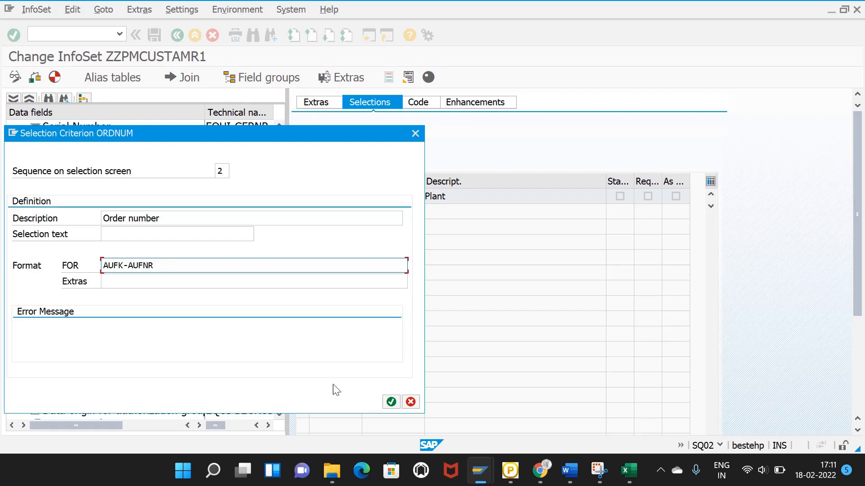
left_click(391, 402)
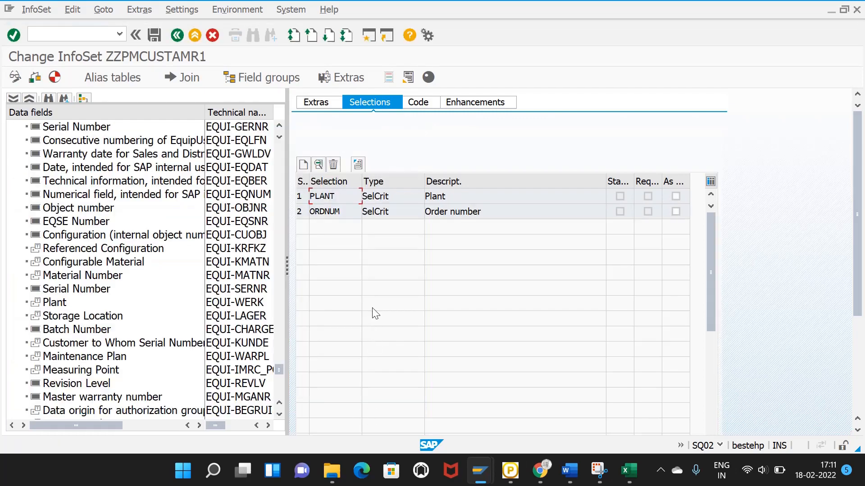
Step: Draft selection ORDTYPE at sequence 3, described order type, FOR AUFK-AUART
left_click(303, 165)
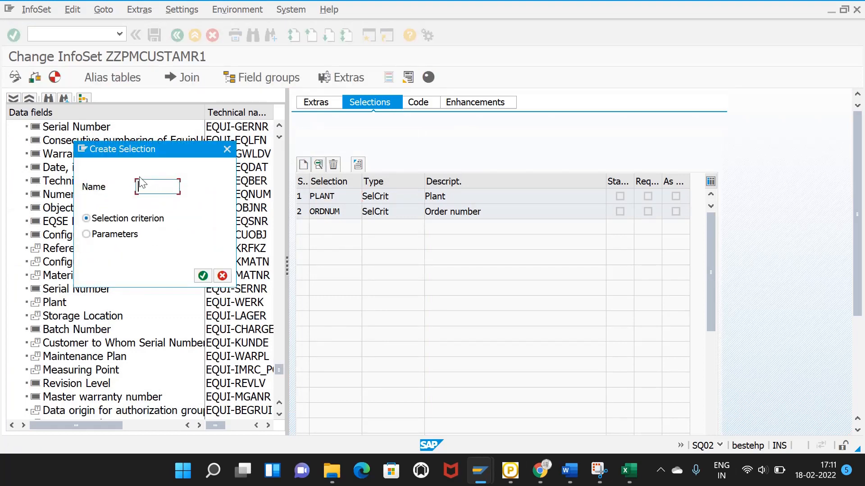
type("ordtype")
left_click(203, 276)
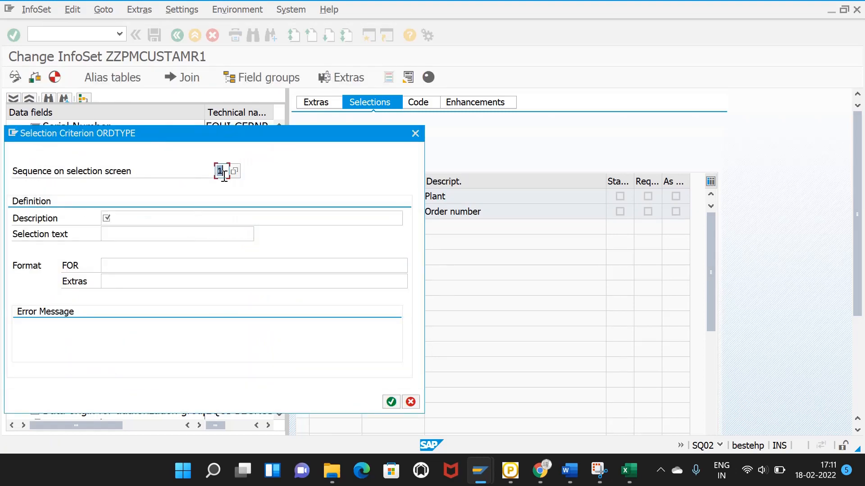
type("3")
left_click(166, 213)
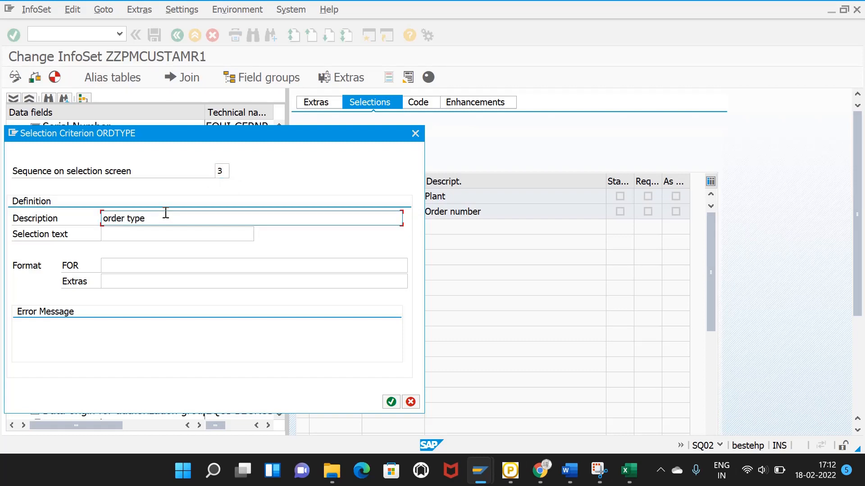
left_click(116, 267)
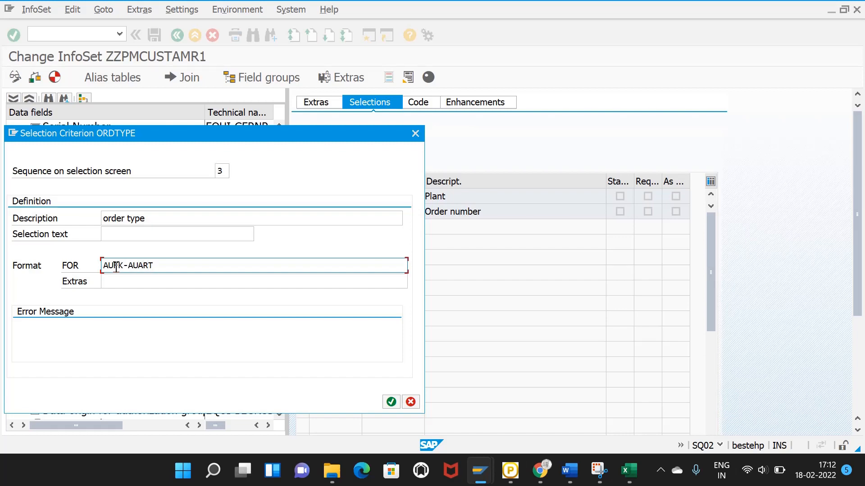
Step: Open a new SAP GUI session window
left_click(479, 471)
left_click(496, 422)
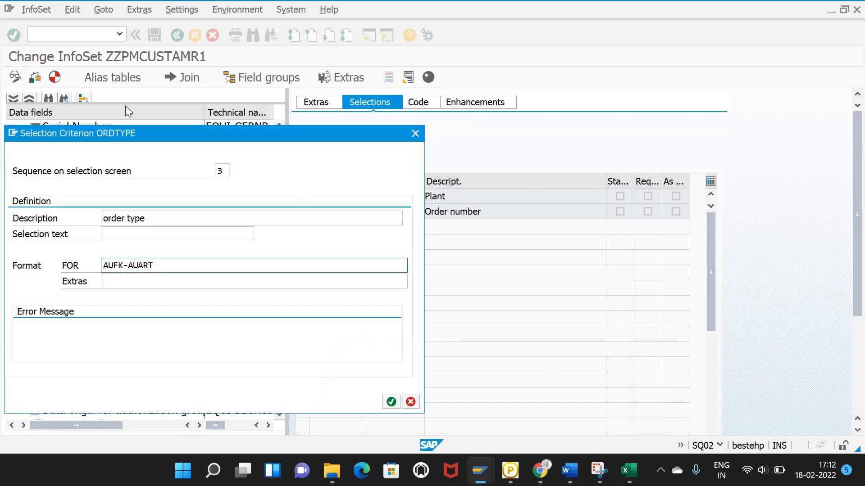
left_click(19, 135)
left_click(32, 180)
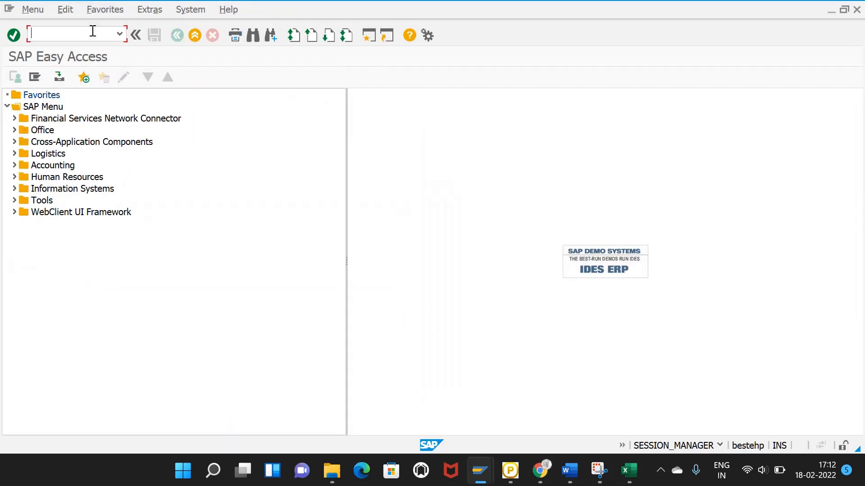
Step: Display table AUFK in SE16N and filter by Order Type
left_click(92, 30)
type("/NSE16N")
key("Return")
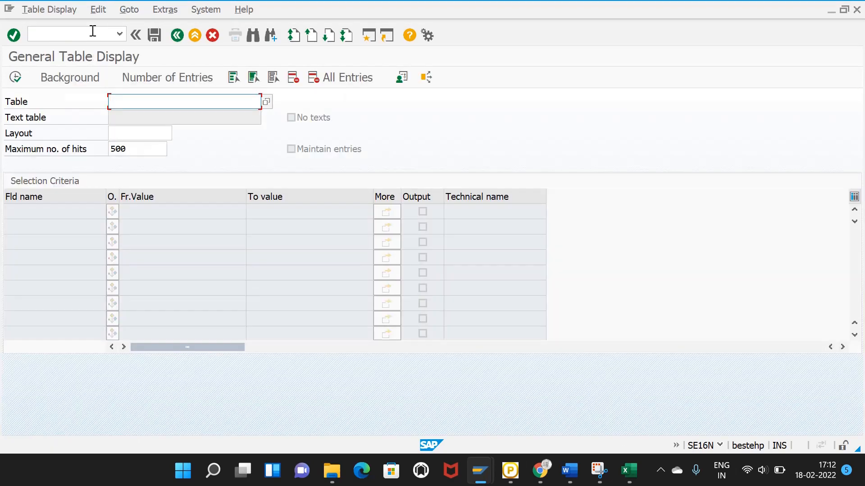
type("AUFK")
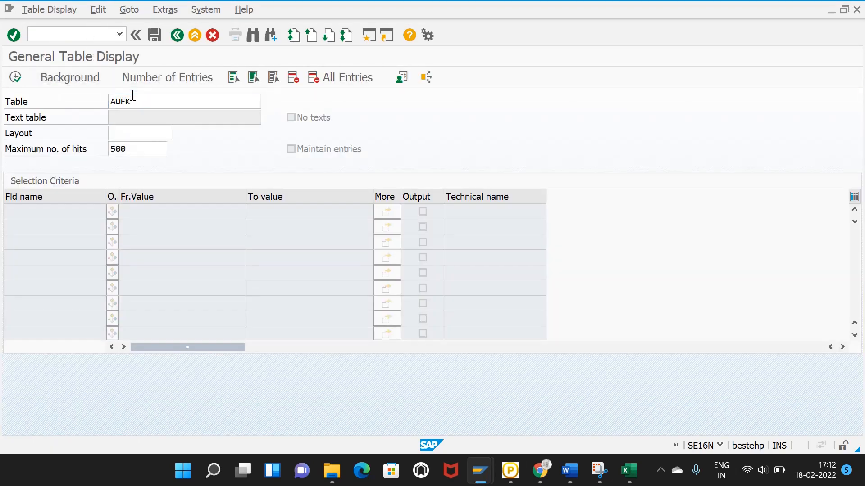
key("Return")
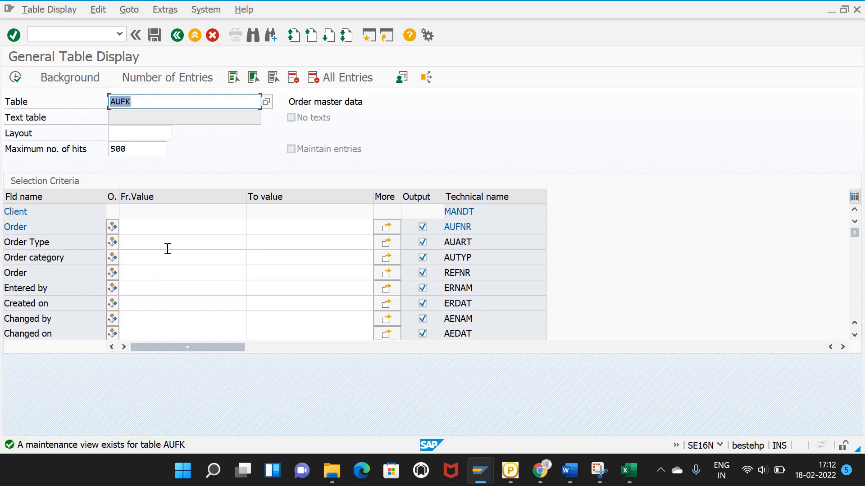
left_click(168, 244)
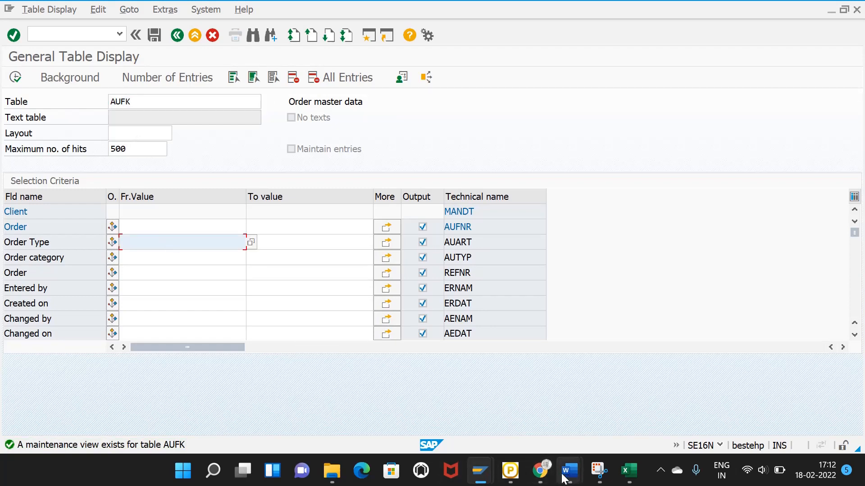
Step: Confirm the ORDTYPE selection criterion for AUFK-AUART back in the InfoSet
left_click(478, 471)
left_click(462, 426)
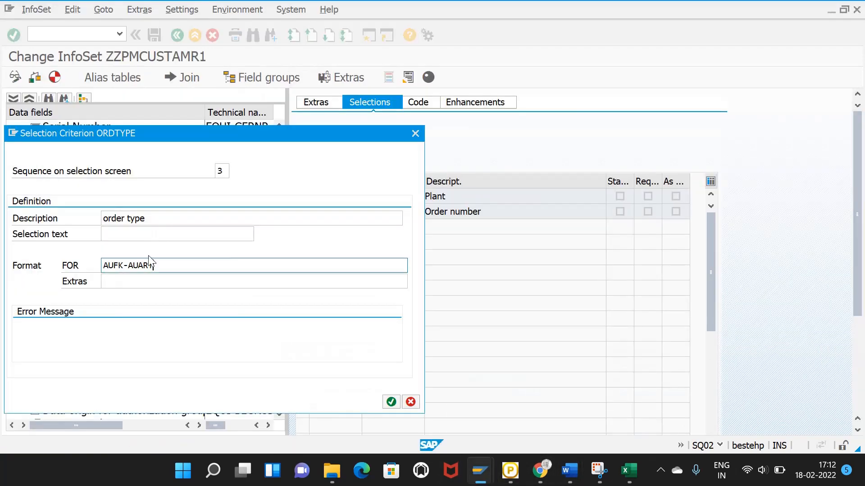
left_click(391, 402)
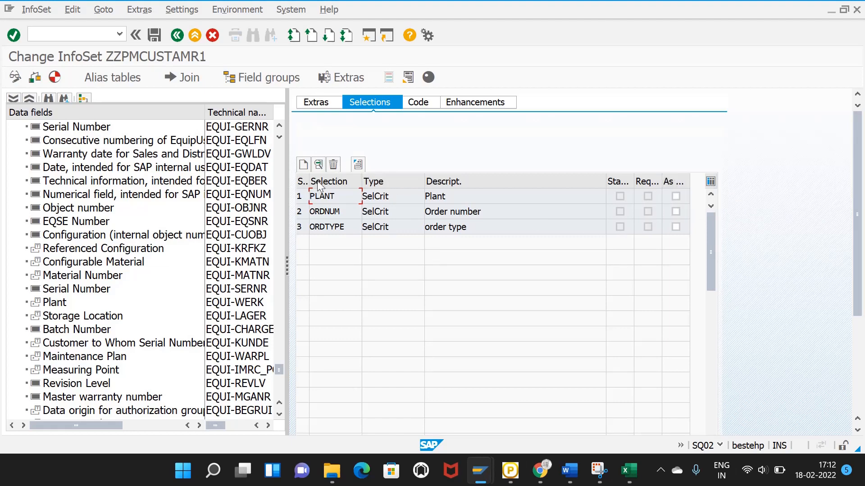
Step: Mark PLANT as a default criterion and save ZZPMCUSTAMR1 as a local object in $TMP
left_click(675, 196)
left_click(154, 35)
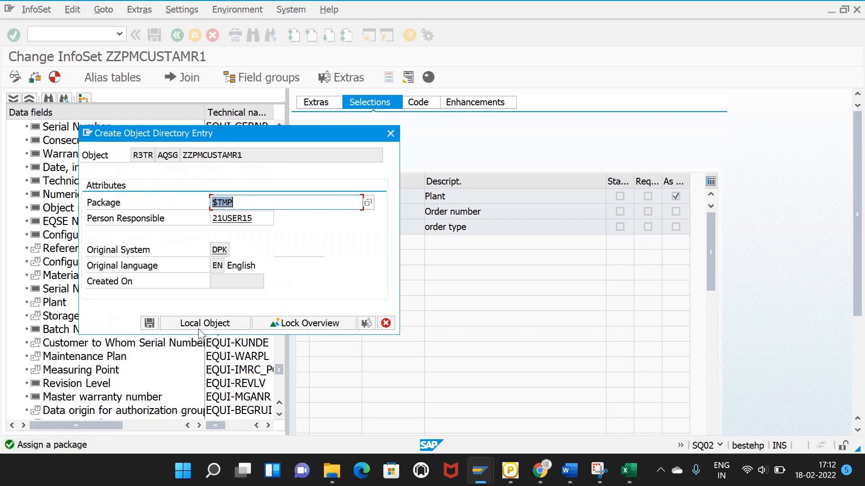
left_click(149, 323)
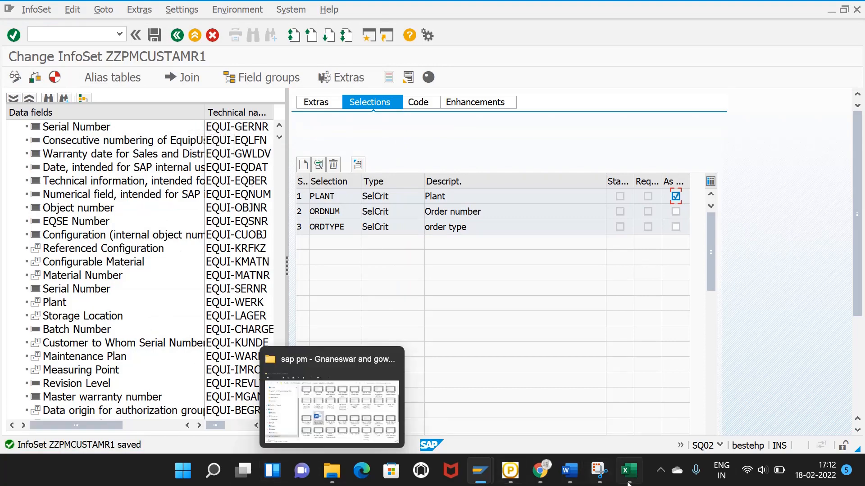
left_click(599, 470)
left_click(137, 39)
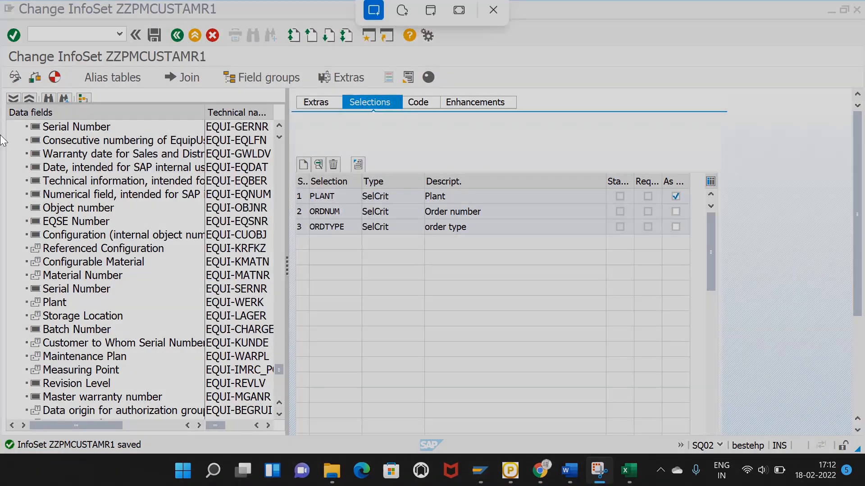
Step: Snip the InfoSet Selections screen and paste it into Excel cell A26
left_click_drag(10, 48, 805, 458)
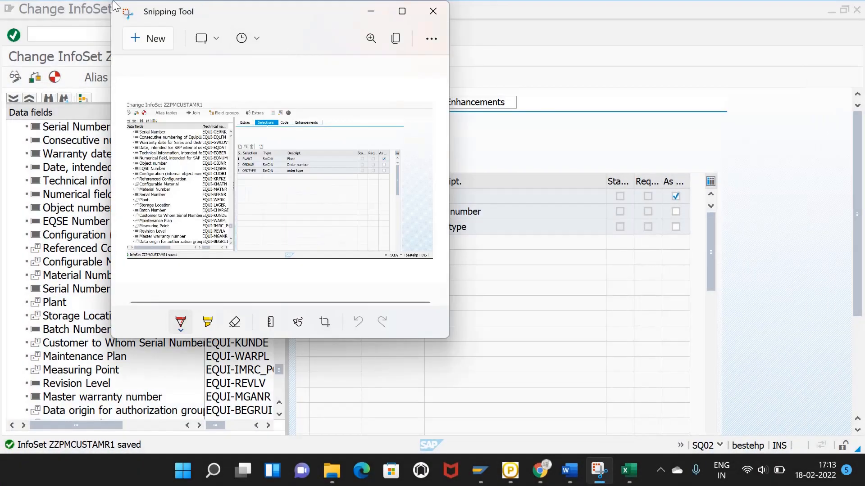
left_click(396, 41)
left_click(629, 471)
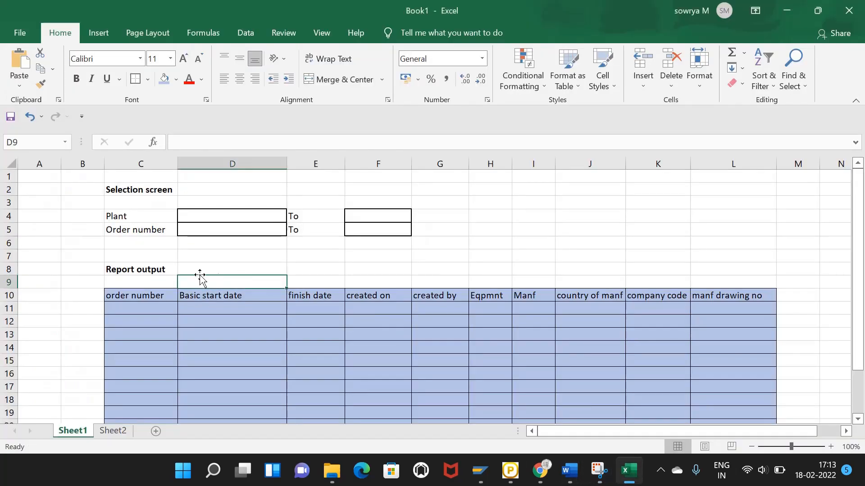
scroll(200, 280, "down", 5)
left_click(54, 310)
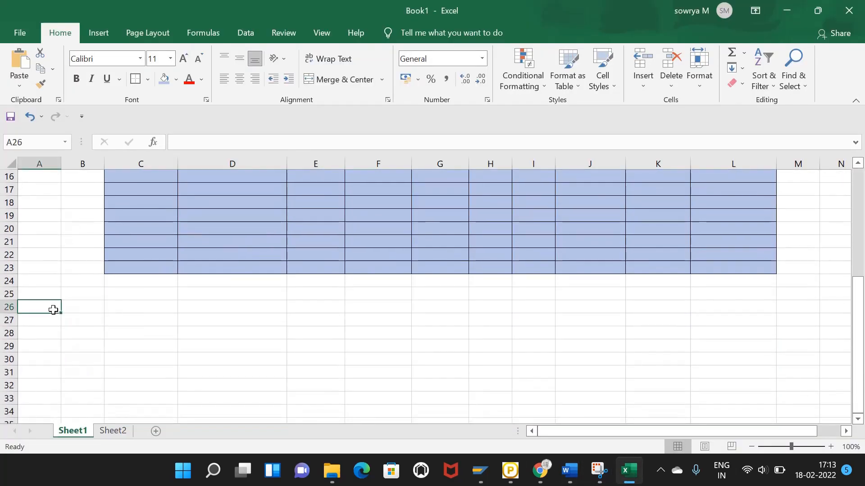
key("ctrl+v")
scroll(129, 331, "down", 5)
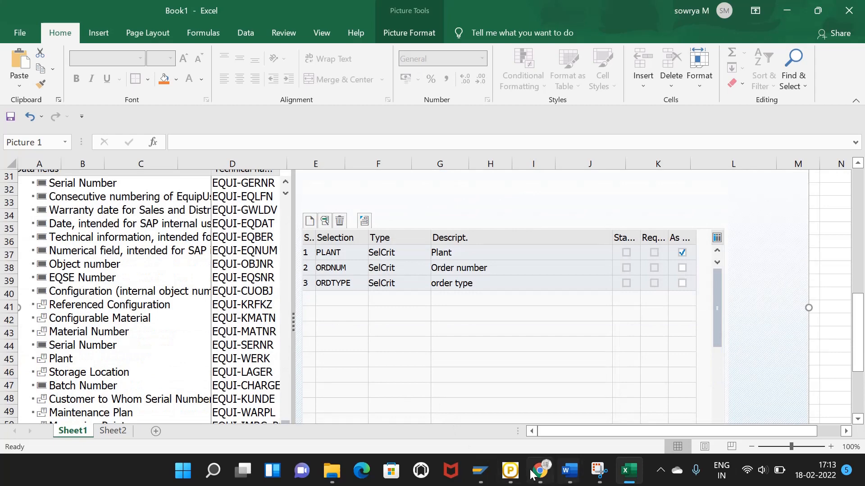
Step: Generate and save ZZPMCUSTAMR1, exit to the initial screen, and copy its name
mouse_move(480, 471)
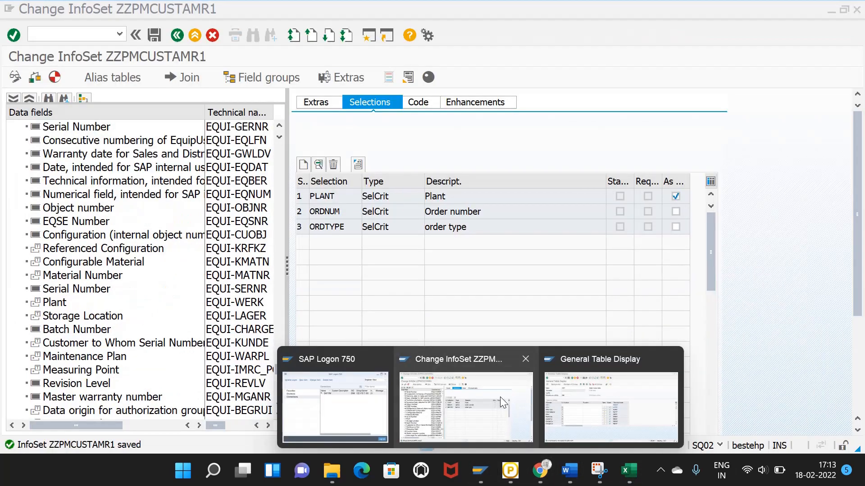
left_click(500, 396)
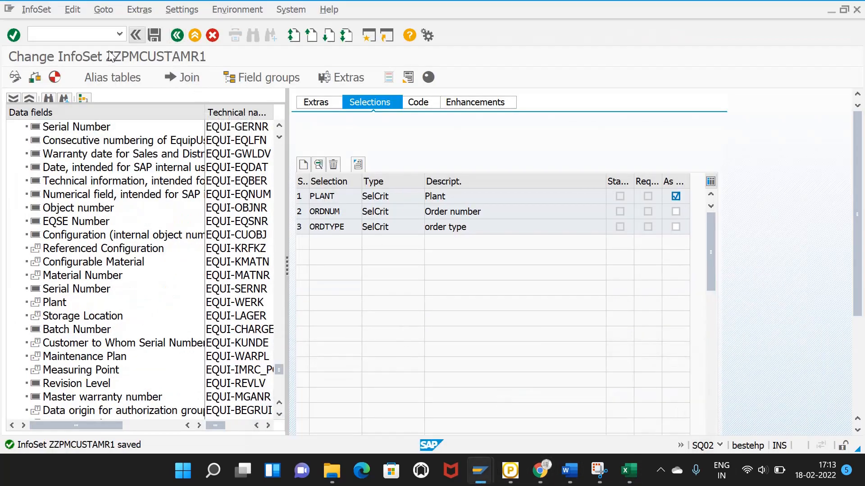
left_click(54, 78)
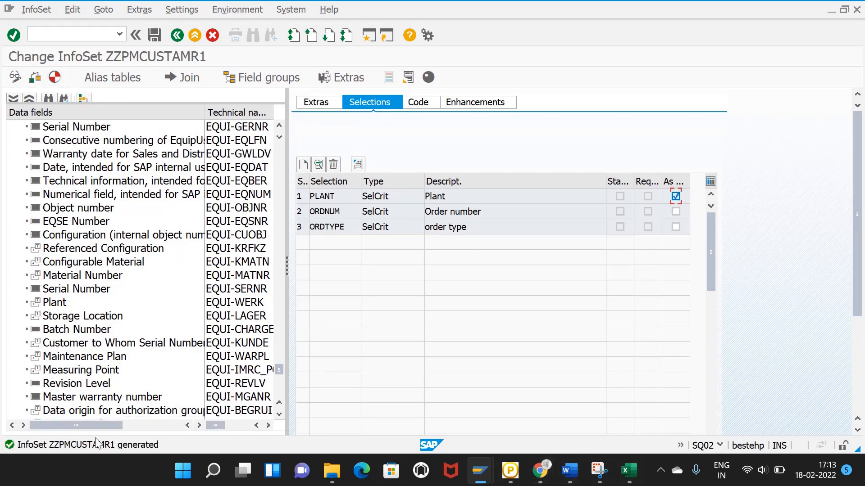
left_click(154, 35)
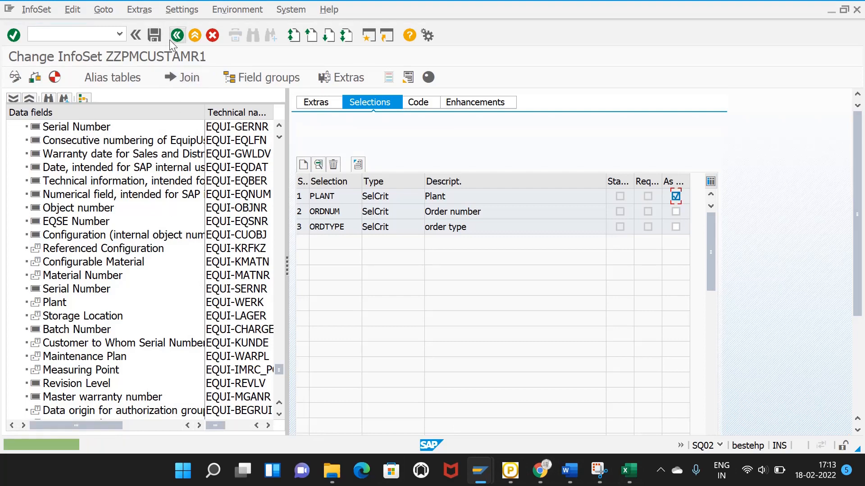
left_click(178, 36)
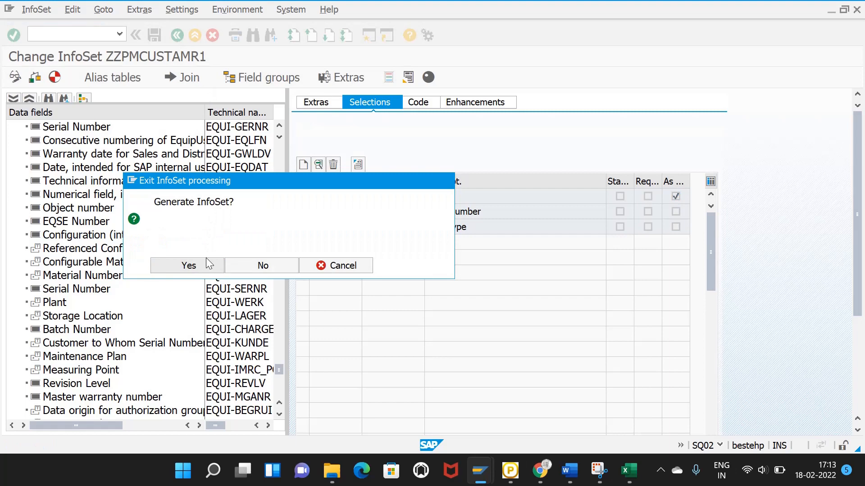
left_click(207, 260)
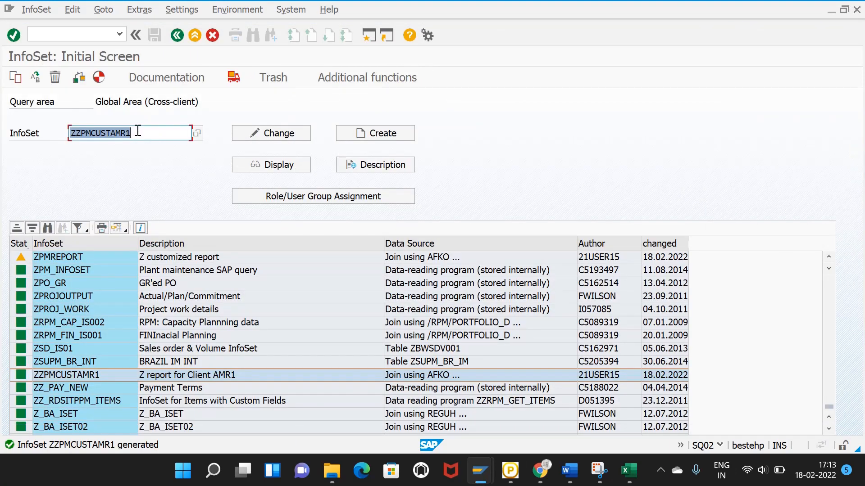
left_click_drag(138, 131, 70, 131)
key("ctrl+c")
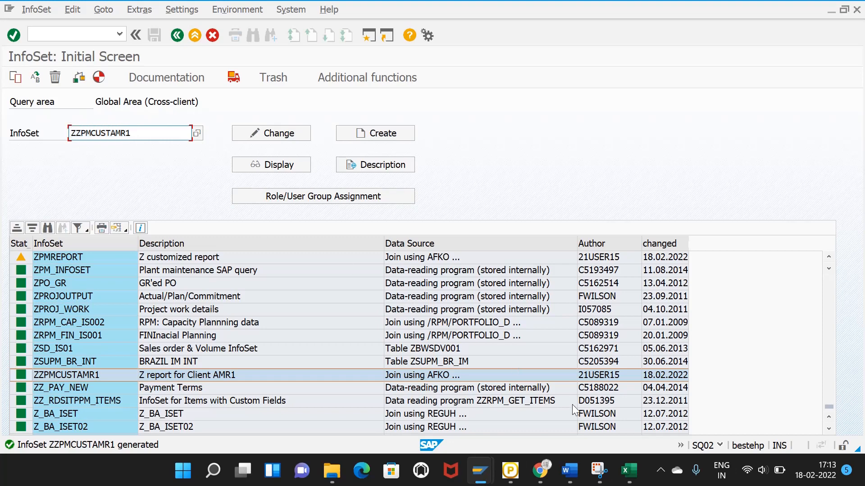
Step: Paste the InfoSet name ZZPMCUSTAMR1 into Excel cell A59
left_click(570, 471)
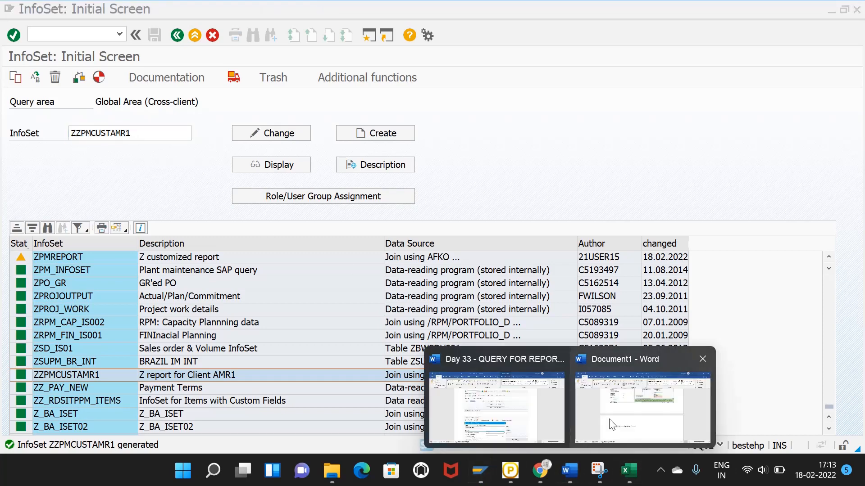
left_click(610, 423)
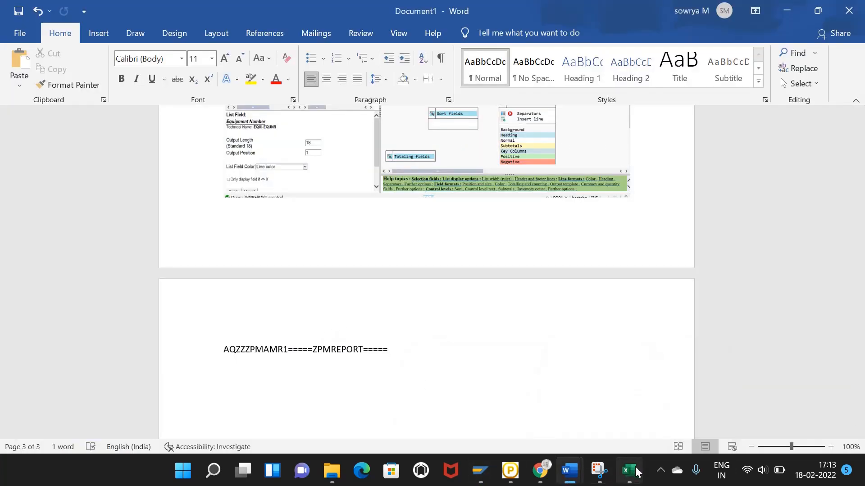
left_click(629, 471)
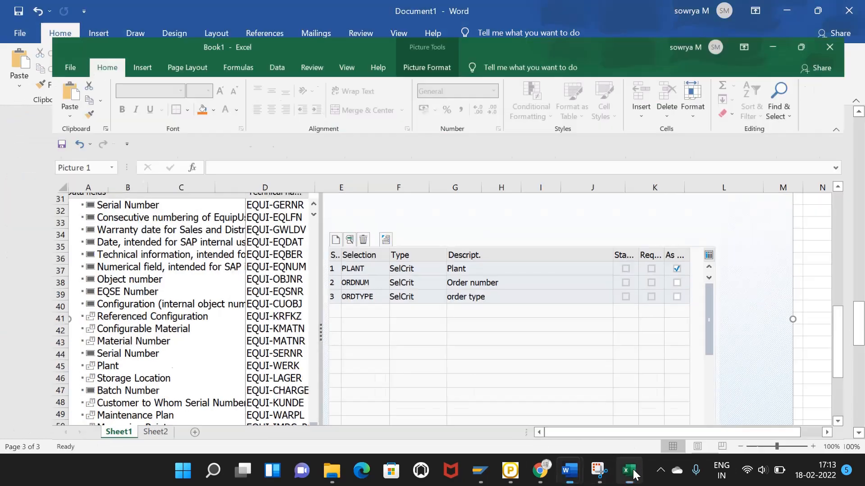
left_click(629, 471)
left_click(630, 470)
scroll(138, 311, "down", 5)
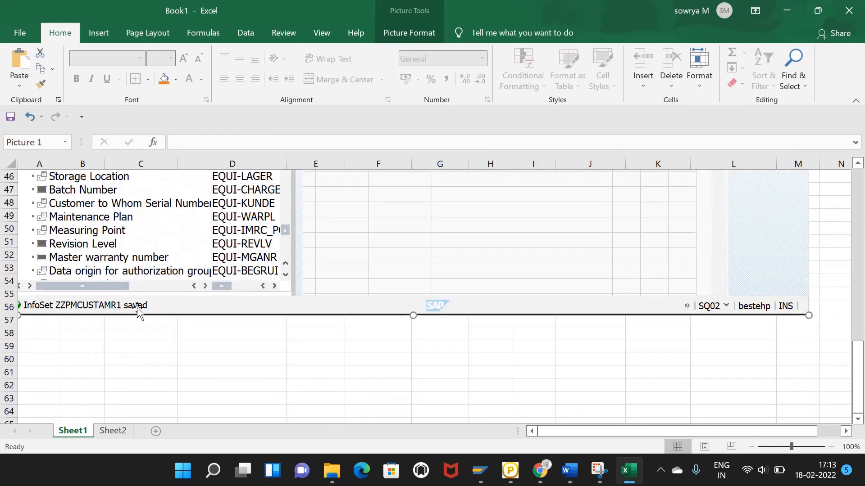
left_click(60, 345)
key("ctrl+v")
left_click(149, 348)
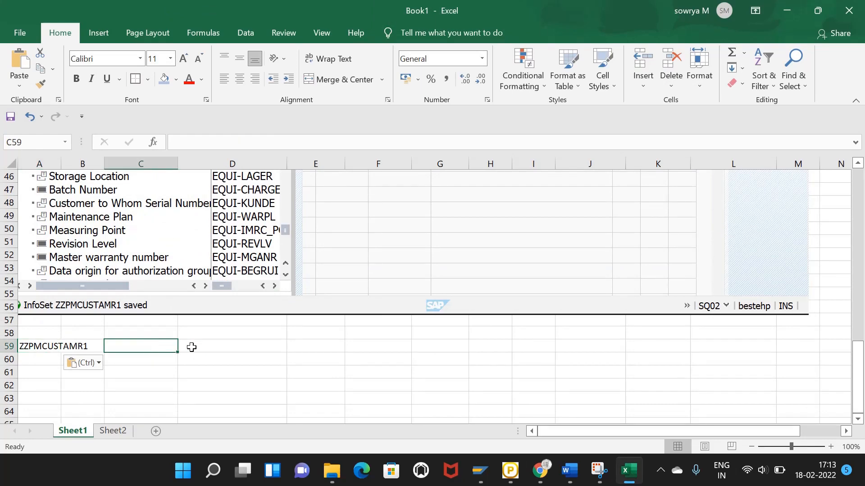
mouse_move(481, 469)
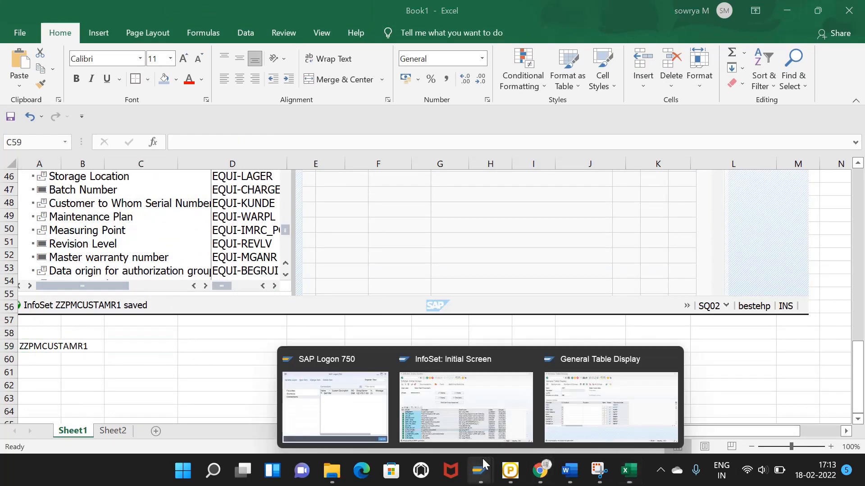
left_click(528, 399)
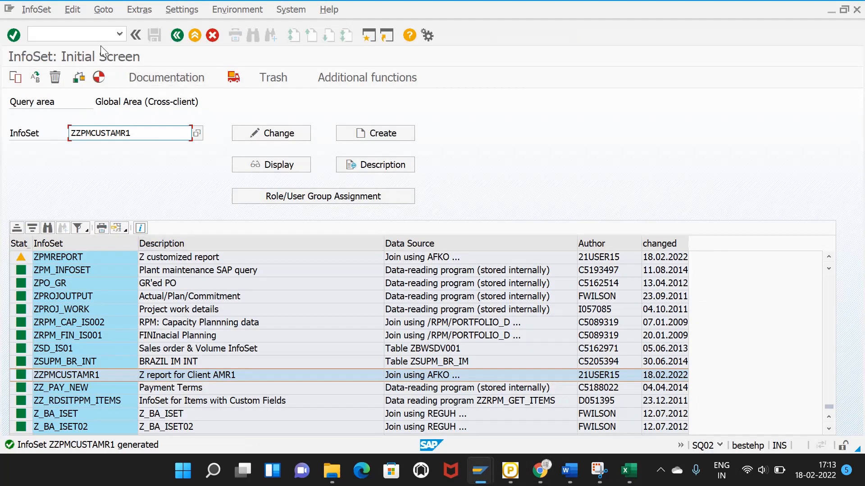
Step: Reload SQ02 and select the ZZPMCUSTAMR1 InfoSet entry
left_click(95, 35)
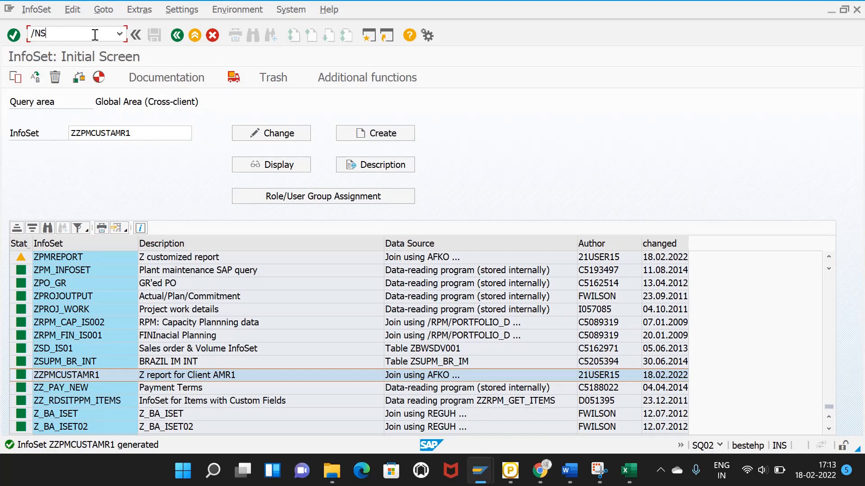
key("Return")
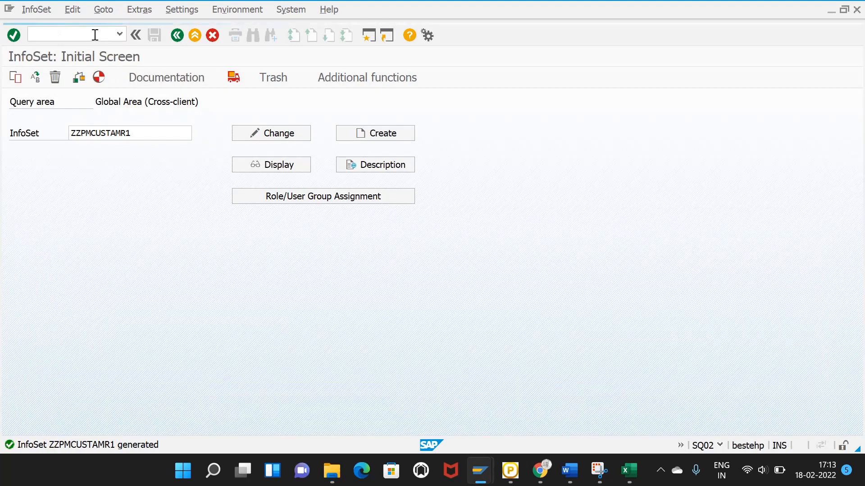
left_click(139, 136)
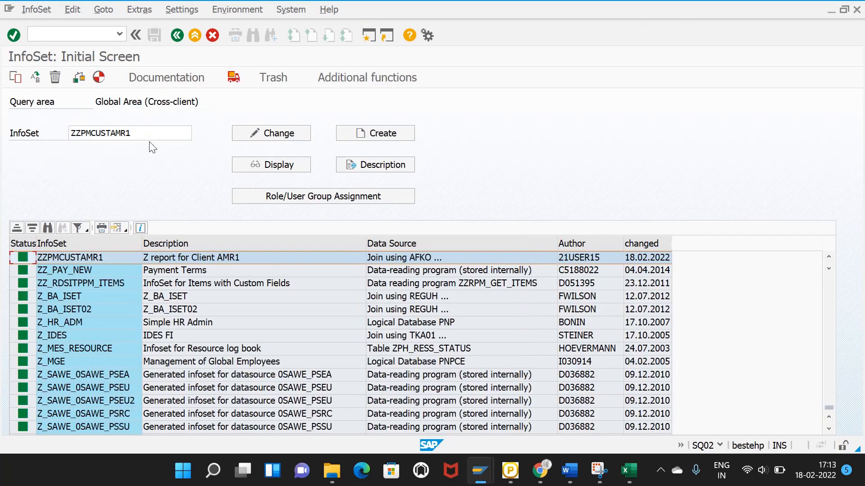
left_click(146, 136)
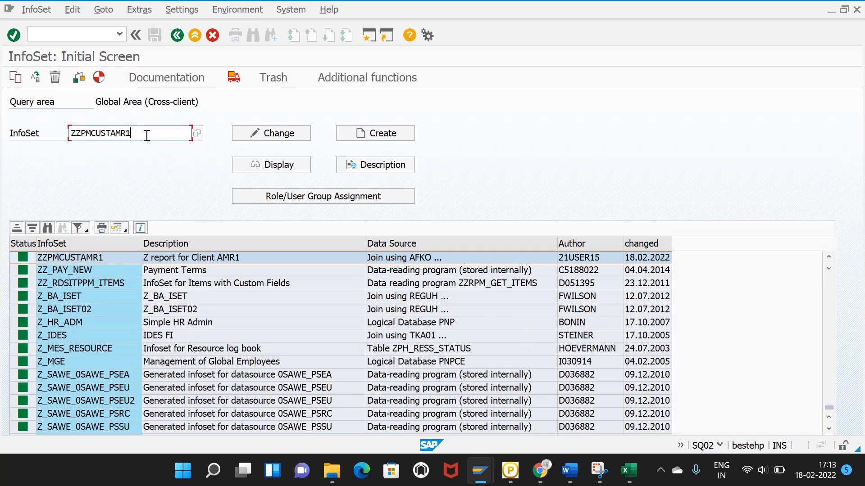
Step: In SQ03, replace user group ZPMAMR1 with ZZREPAMR1 and start creating it
left_click(83, 36)
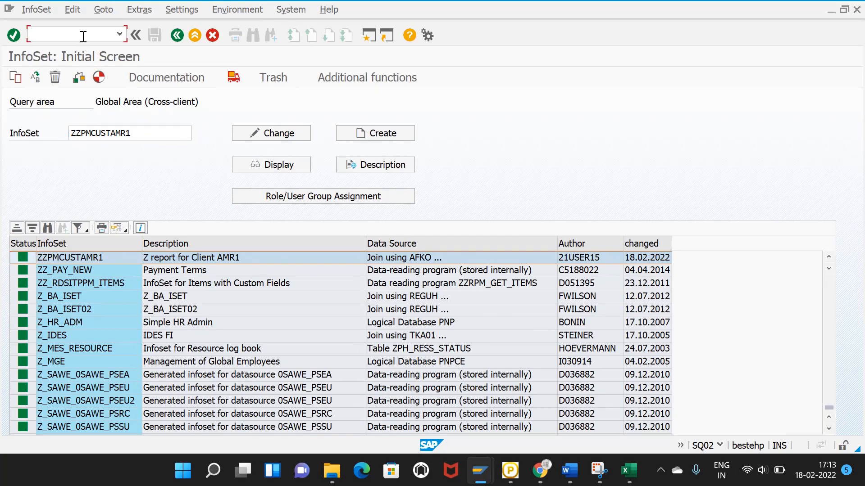
type("/NSQ03")
key("Return")
left_click(139, 130)
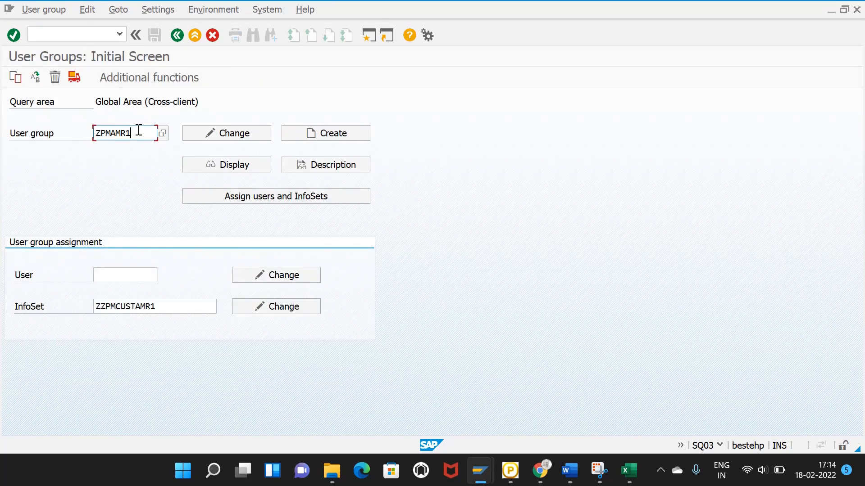
left_click_drag(139, 131, 96, 144)
left_click(104, 135)
left_click_drag(134, 136, 103, 135)
key("BackSpace")
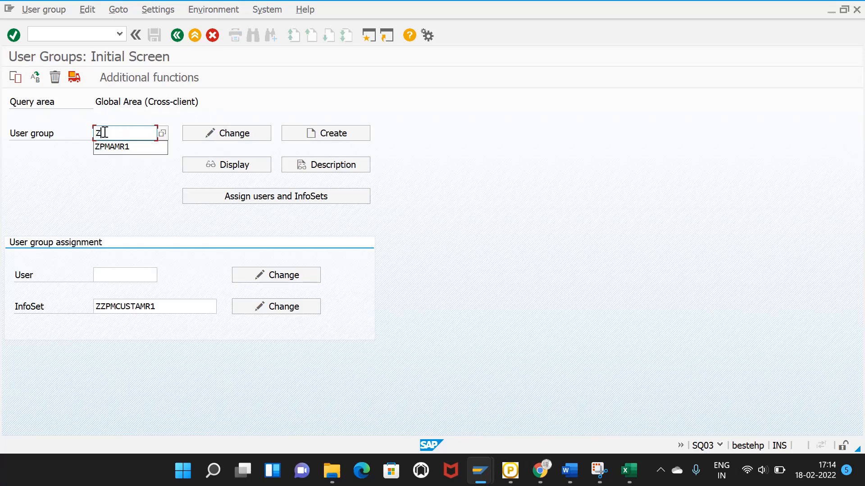
type("ZREPAMR1")
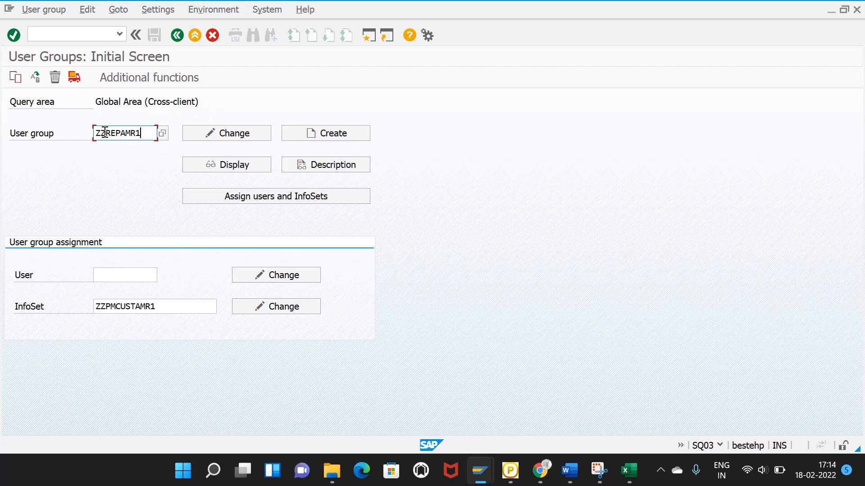
left_click(362, 133)
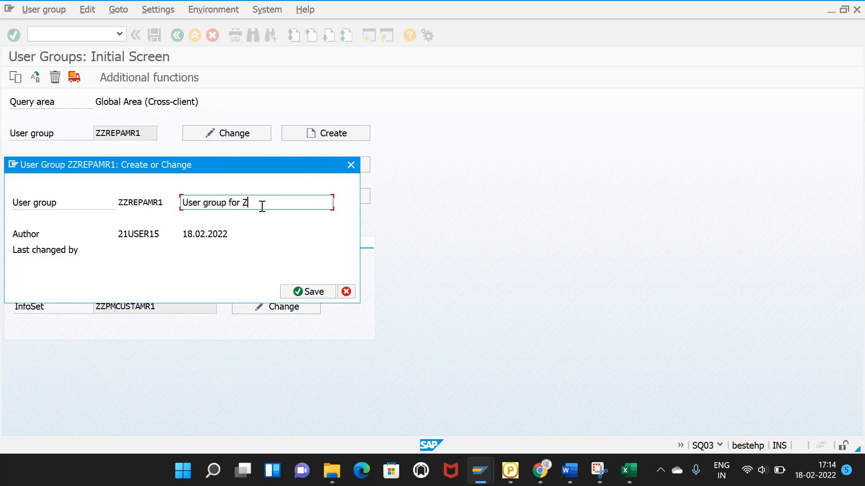
Step: Save user group ZZREPAMR1, described 'User group for Zreport', as a local object and open its user assignment
left_click(315, 292)
left_click(189, 323)
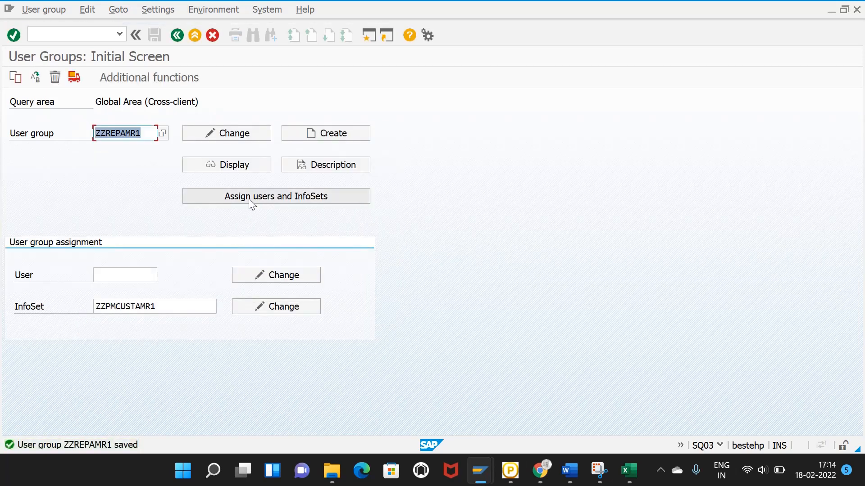
left_click(250, 199)
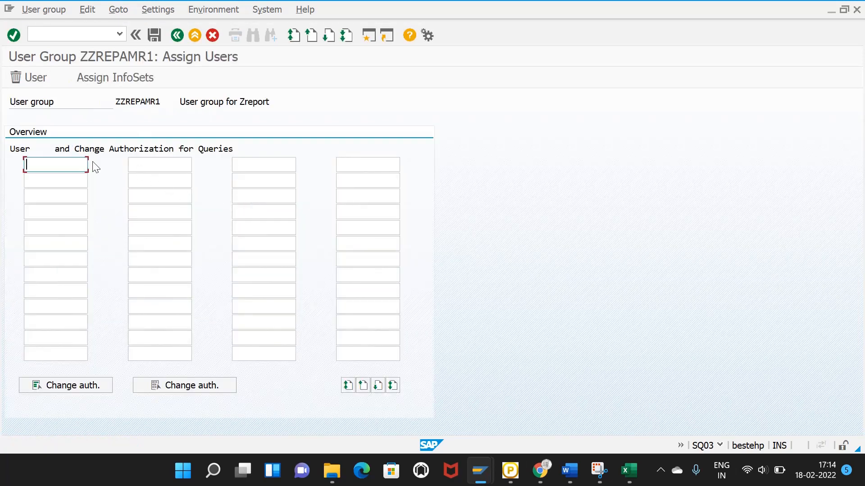
Step: Switch to InfoSet assignment and page through the list to InfoSet ZZPMCUSTAMR1
left_click(106, 75)
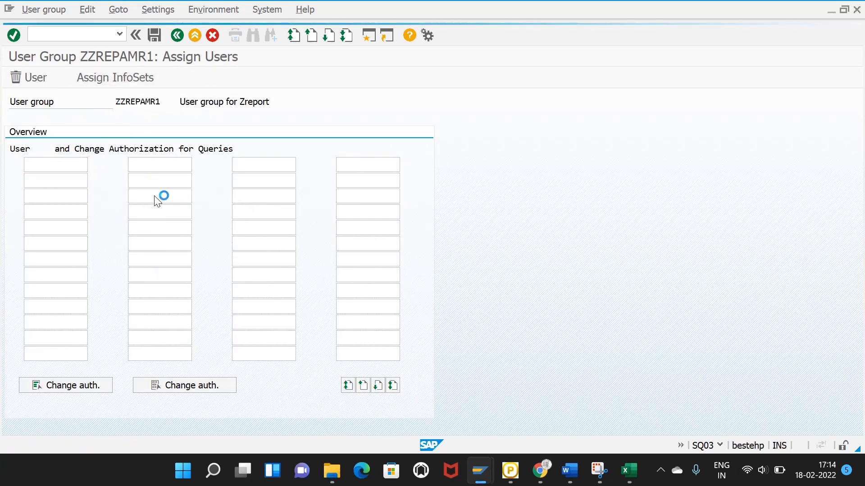
left_click(630, 471)
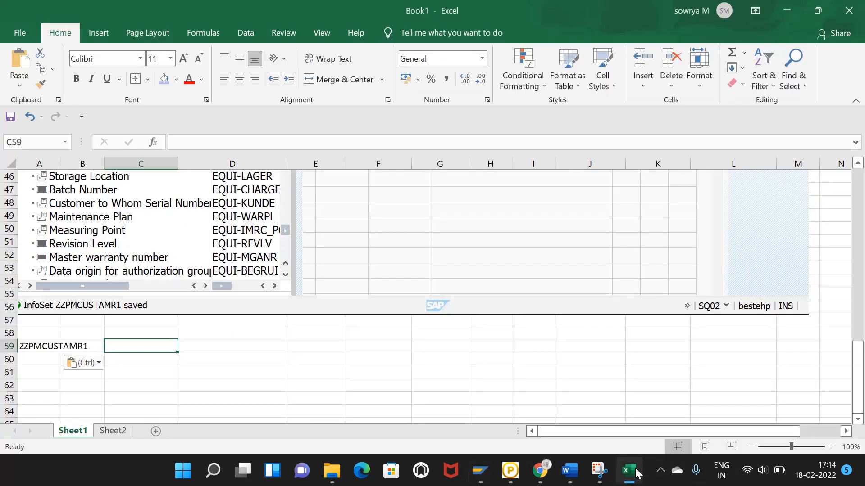
left_click(630, 470)
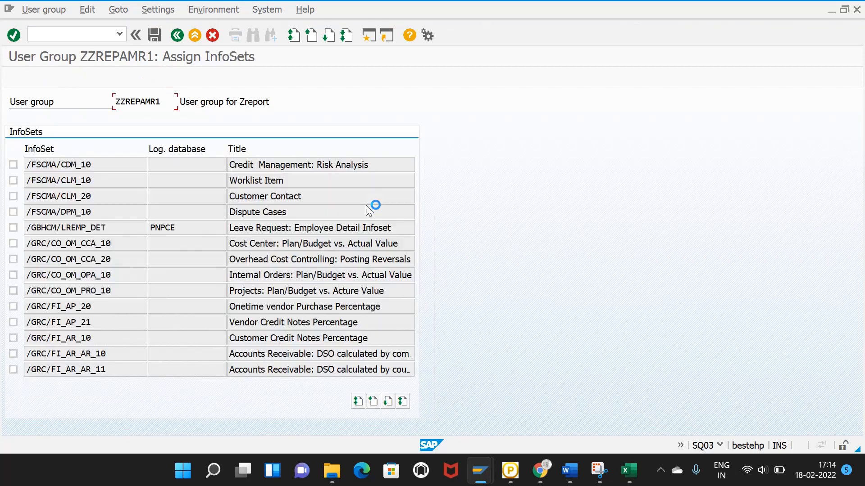
left_click(404, 404)
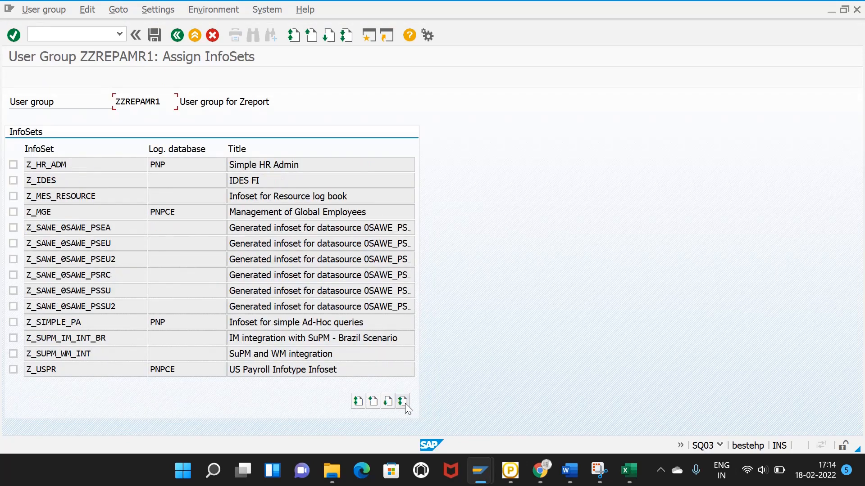
left_click(373, 402)
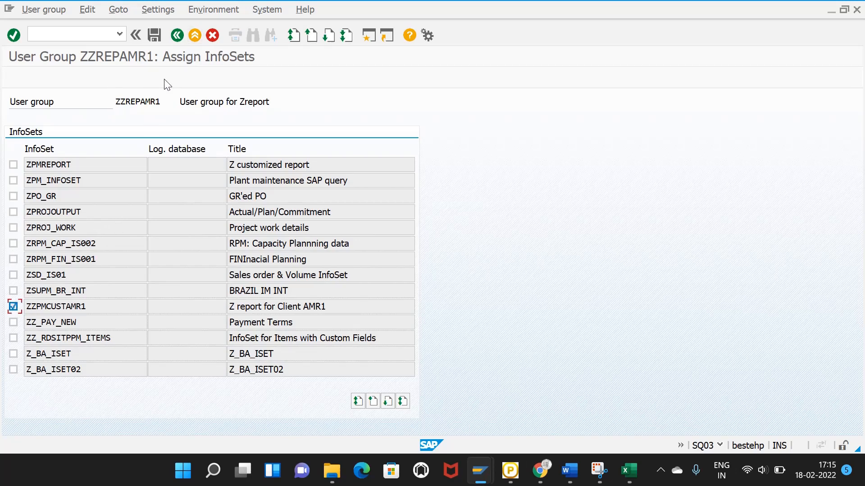
Step: Save the ZZPMCUSTAMR1 assignment and back out to the User Groups initial screen
left_click(155, 35)
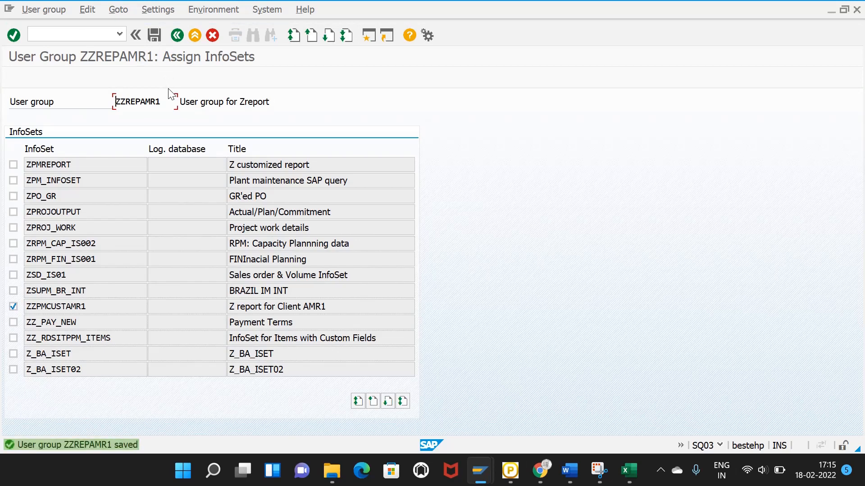
left_click(176, 36)
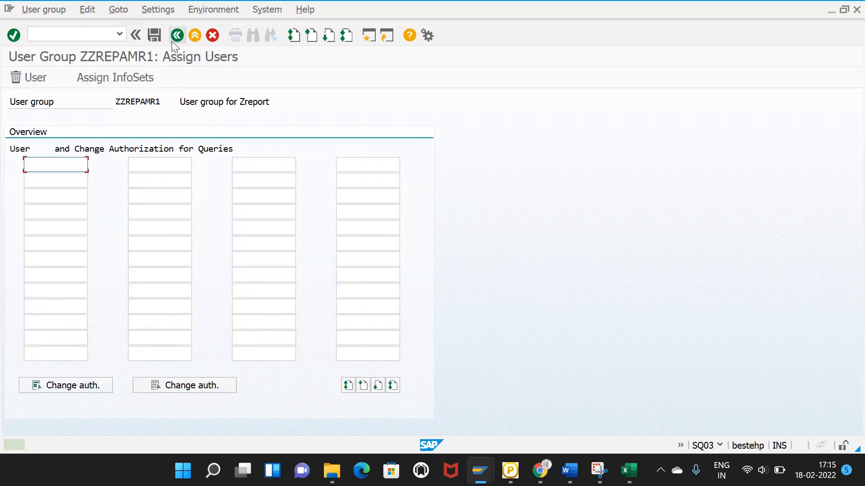
left_click(176, 35)
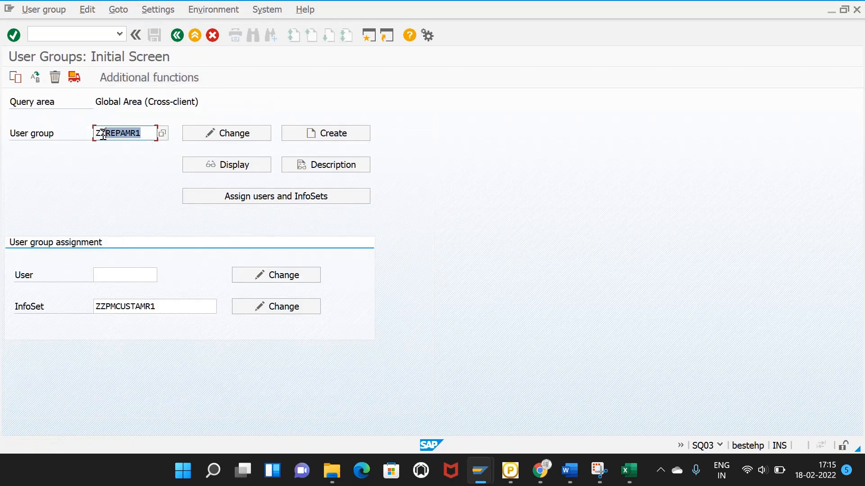
Step: Take a Snipping Tool capture of the SAP User Groups screen and copy it
left_click(606, 471)
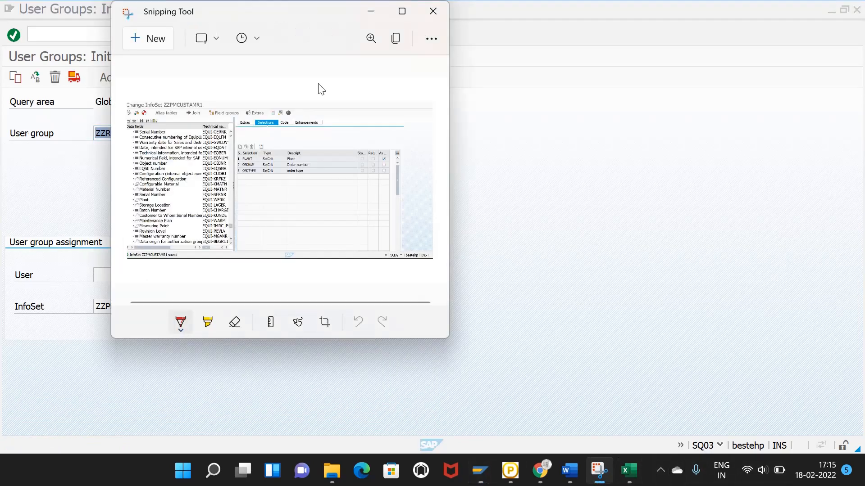
left_click(142, 41)
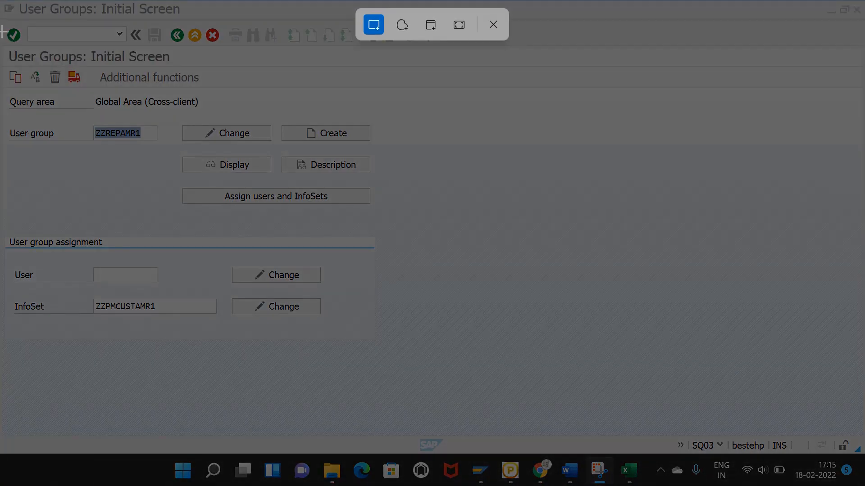
left_click_drag(2, 30, 842, 454)
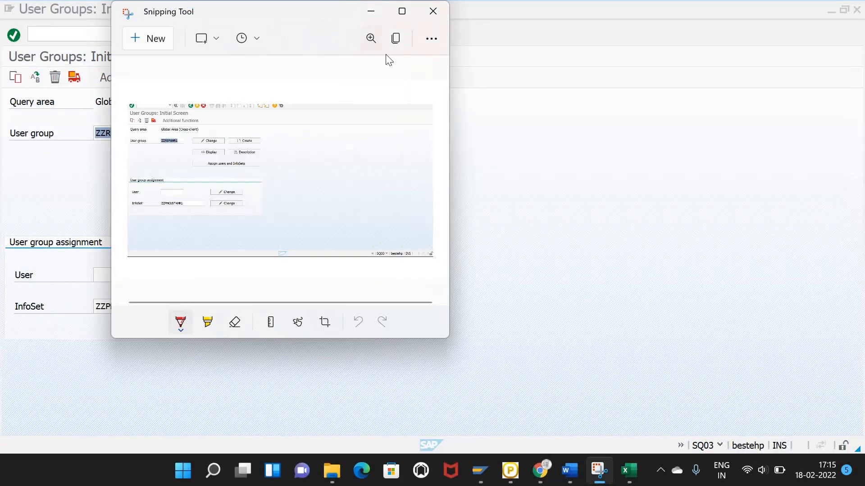
left_click(395, 39)
Step: Paste the screenshot into Excel cell A62 below ZZPMCUSTAMR1
left_click(630, 472)
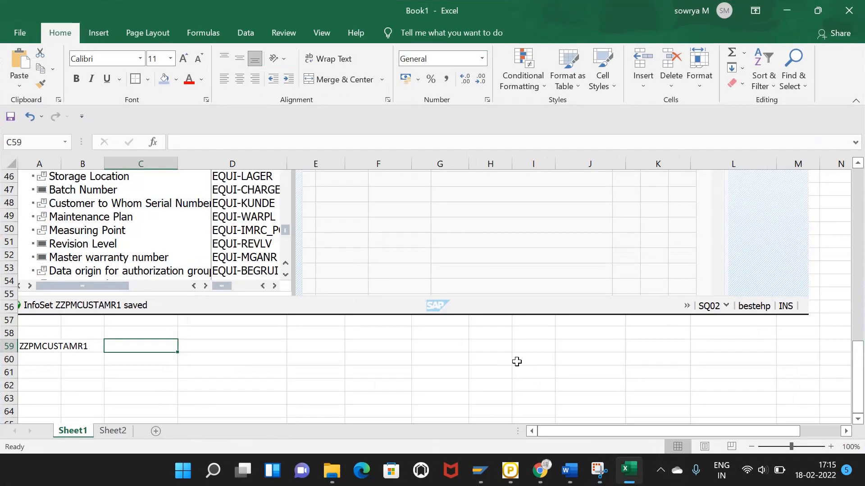
left_click(43, 385)
key("ctrl+v")
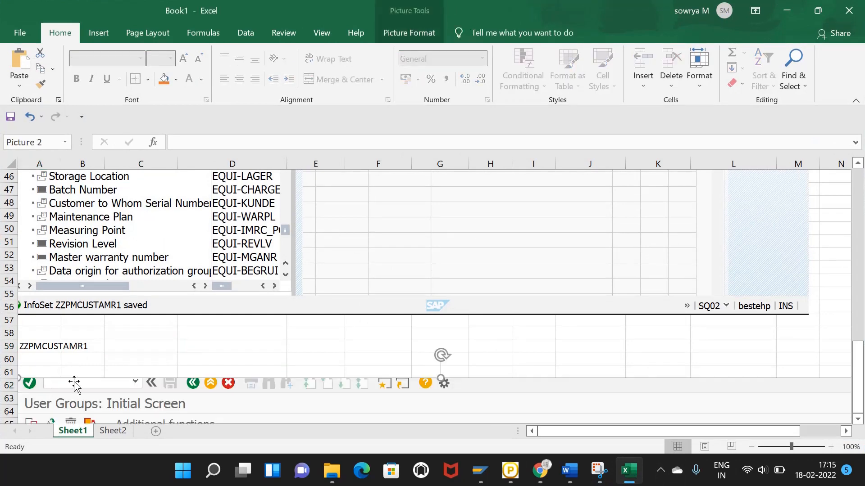
scroll(214, 347, "down", 4)
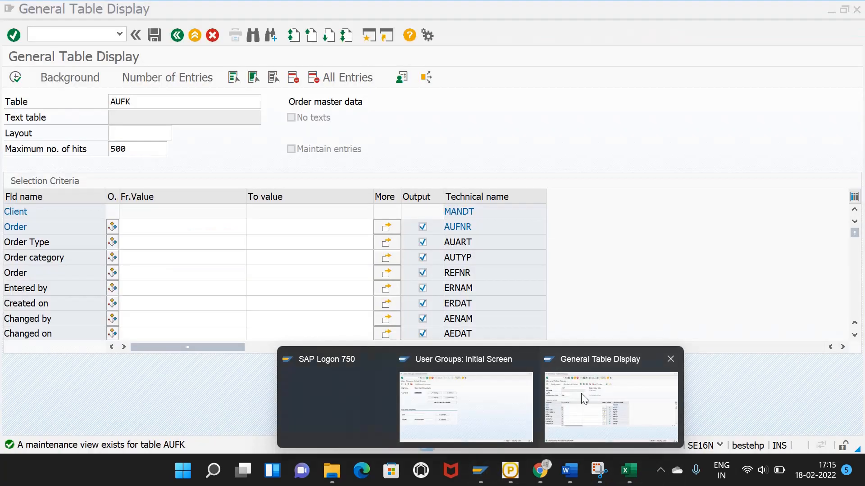
left_click(608, 405)
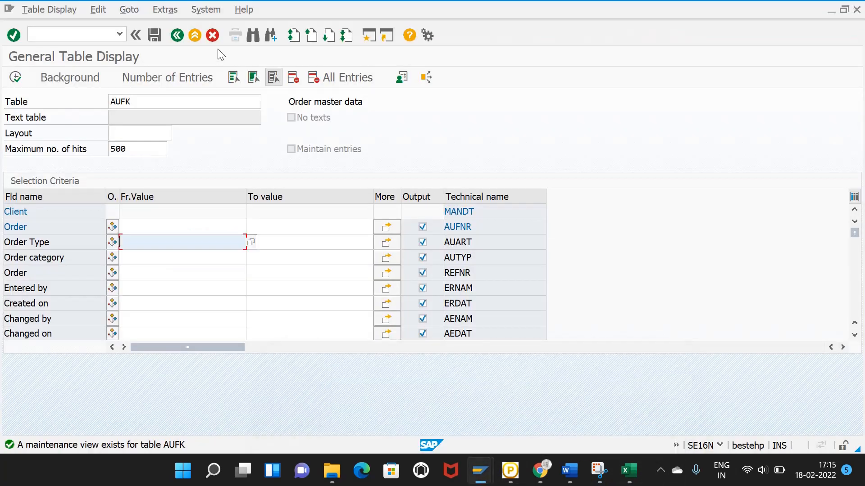
Step: In the SAP window, go to transaction /NSQ01 for query maintenance
mouse_move(480, 470)
left_click(473, 406)
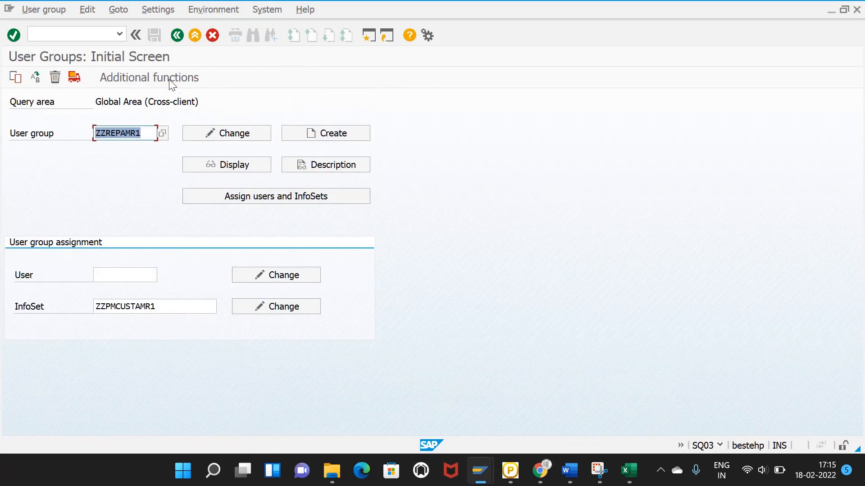
left_click(88, 32)
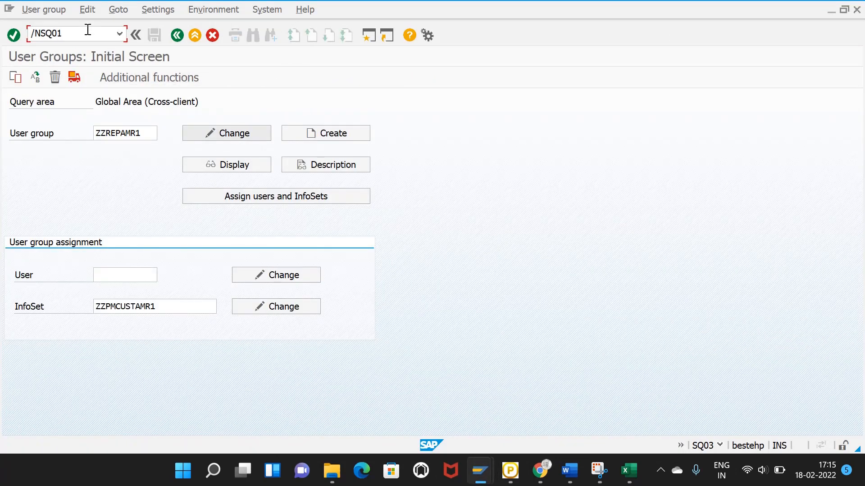
key("Return")
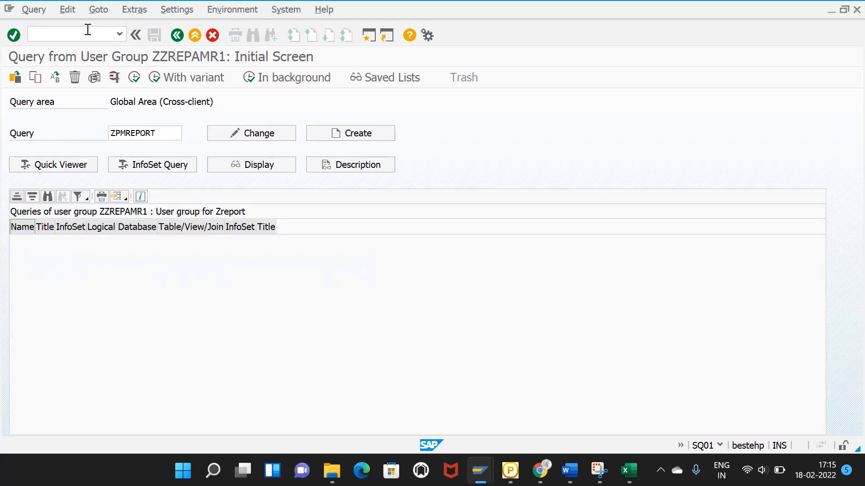
Step: Replace query name ZPMREPORT with ZZREPAMR1 and create it based on InfoSet ZZPMCUSTAMR1
left_click(171, 131)
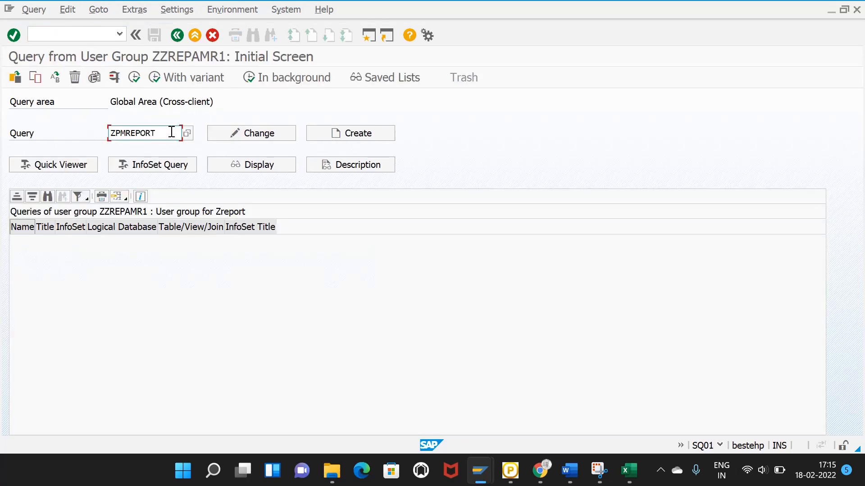
key("BackSpace")
key("BackSpace")
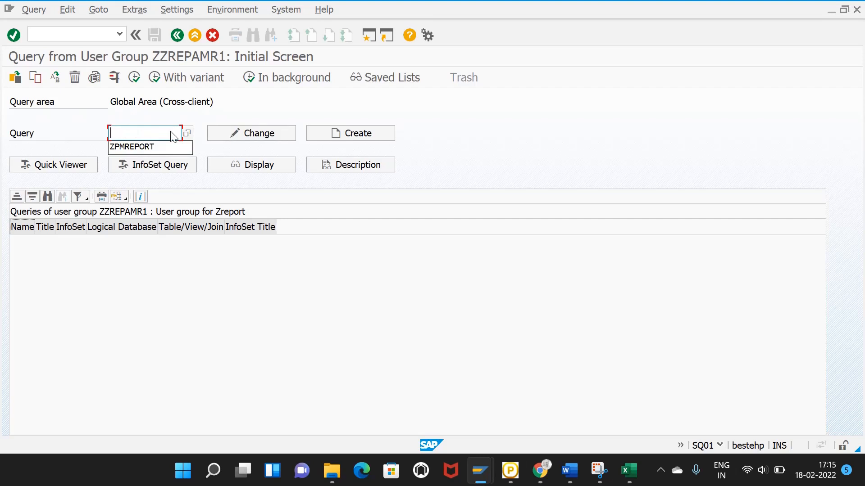
type("ZZREPAM")
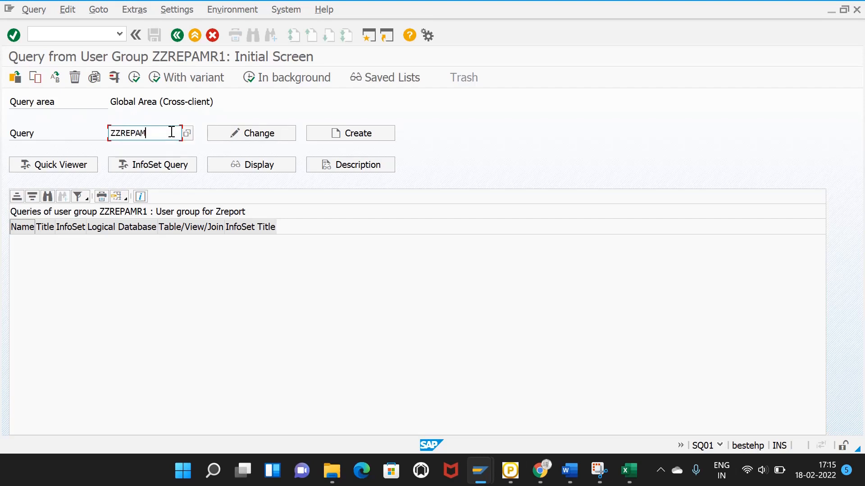
type("R1")
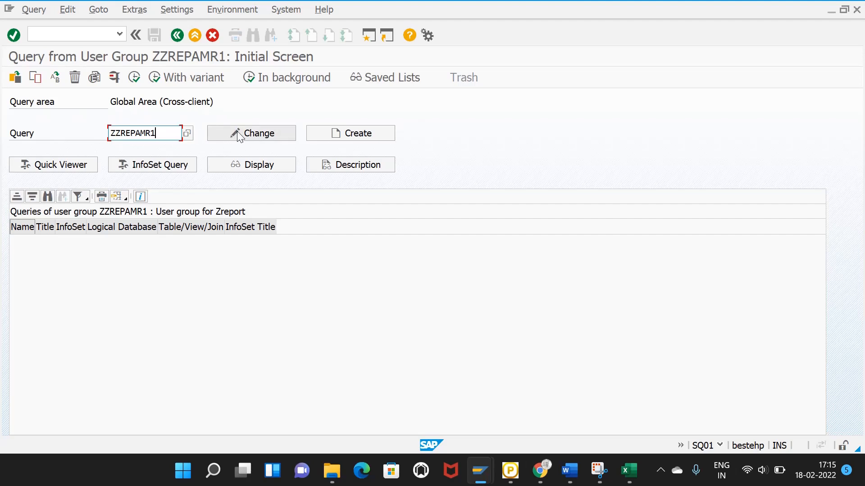
left_click(355, 132)
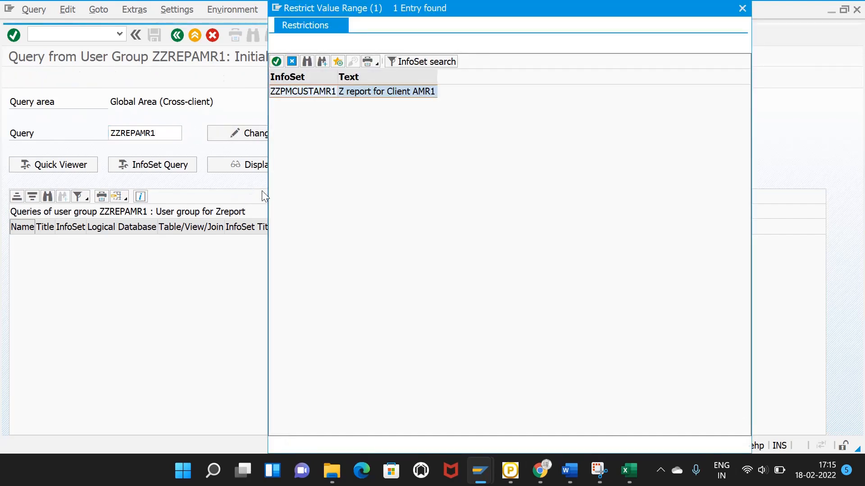
double_click(290, 94)
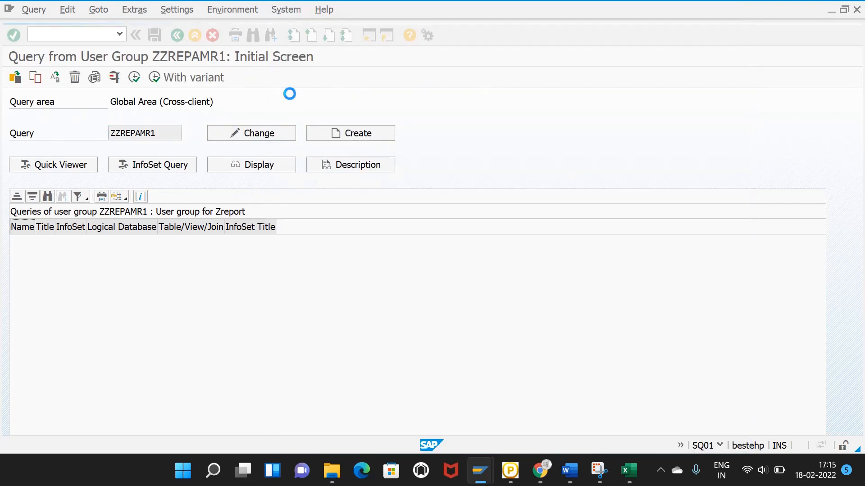
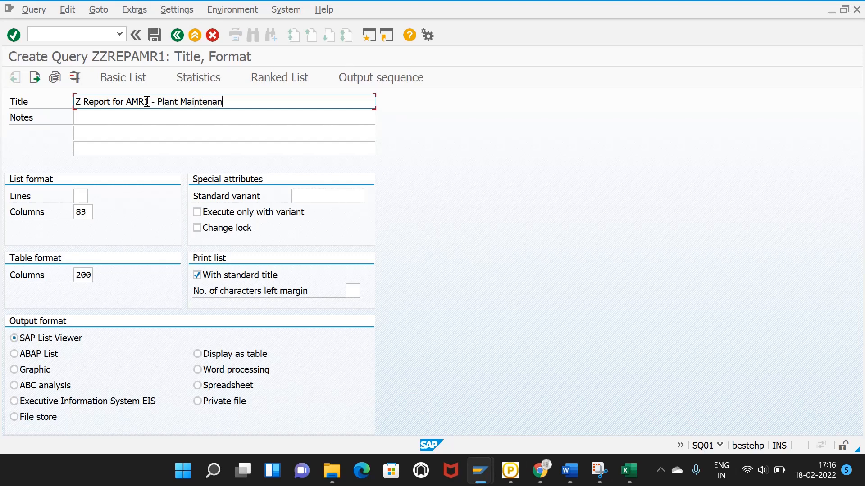
Step: Open the Basic List layout design in Query Painter and widen the data fields pane
key("ctrl+a")
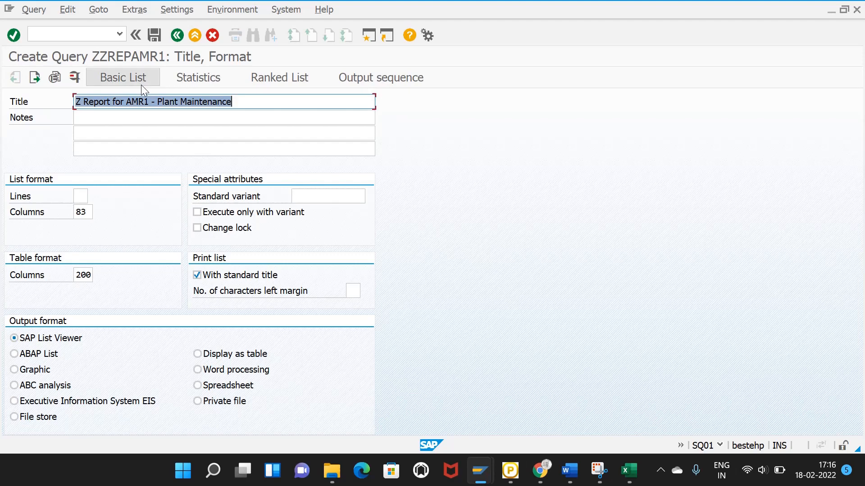
left_click(145, 77)
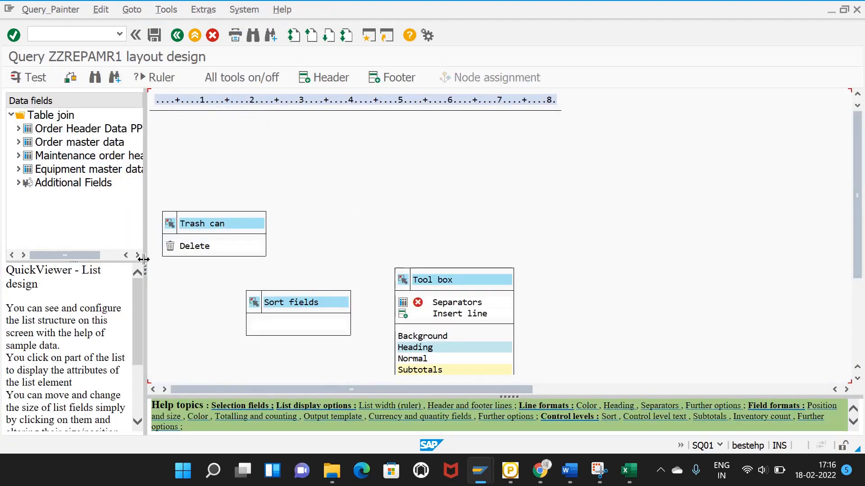
left_click_drag(144, 259, 259, 264)
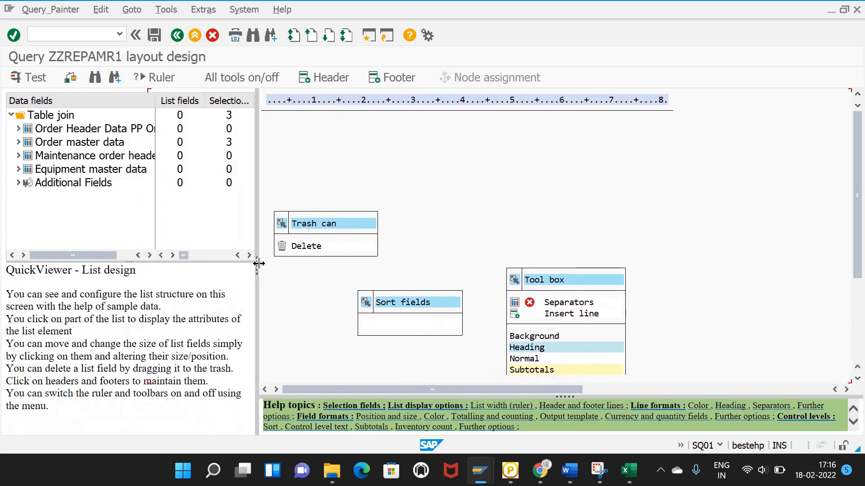
Step: Expand the order header, order master, maintenance order header and equipment tables, revealing technical names
left_click(18, 130)
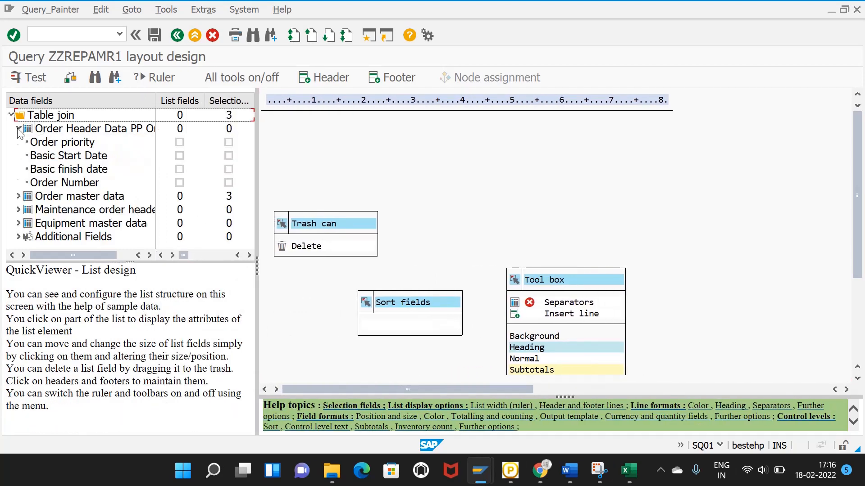
left_click(19, 197)
scroll(31, 205, "down", 2)
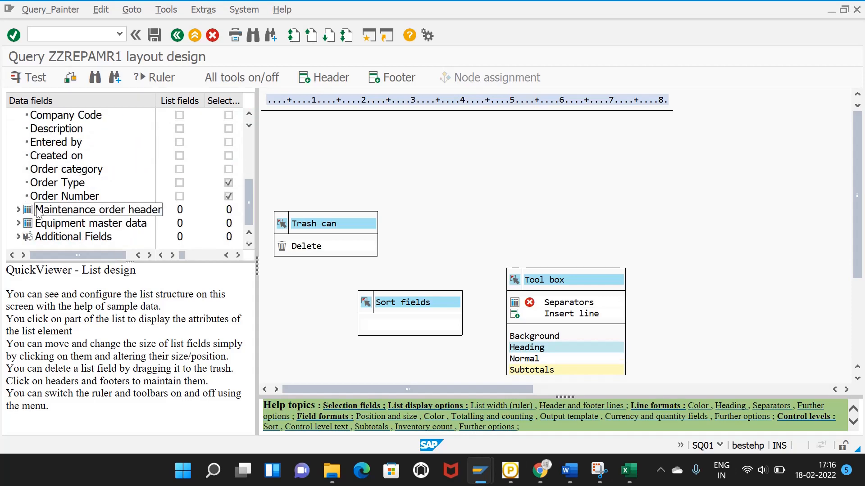
left_click(18, 209)
scroll(20, 223, "down", 1)
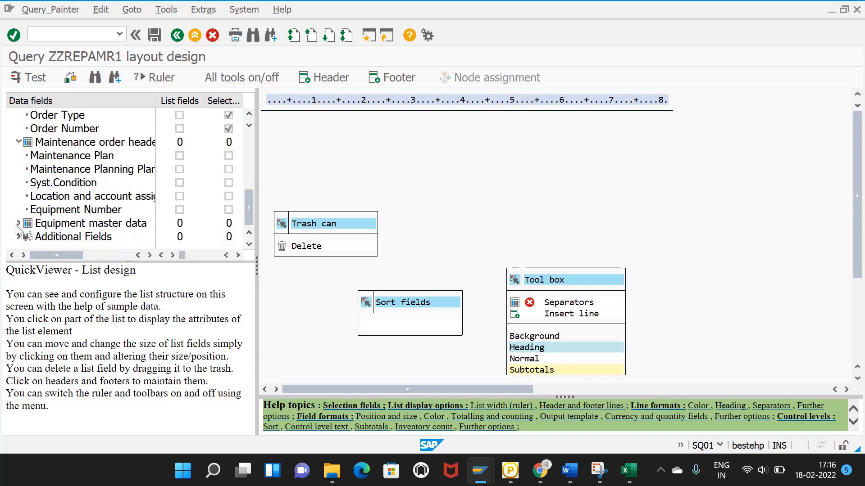
left_click(18, 224)
scroll(90, 167, "up", 5)
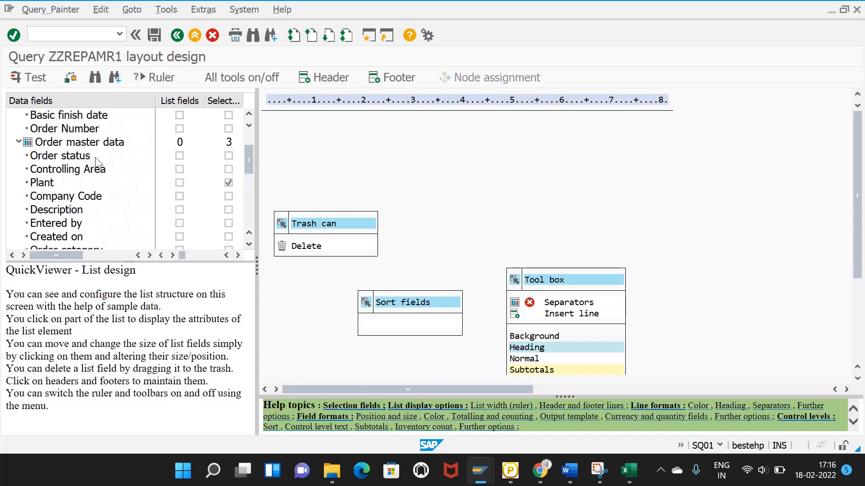
scroll(97, 162, "up", 2)
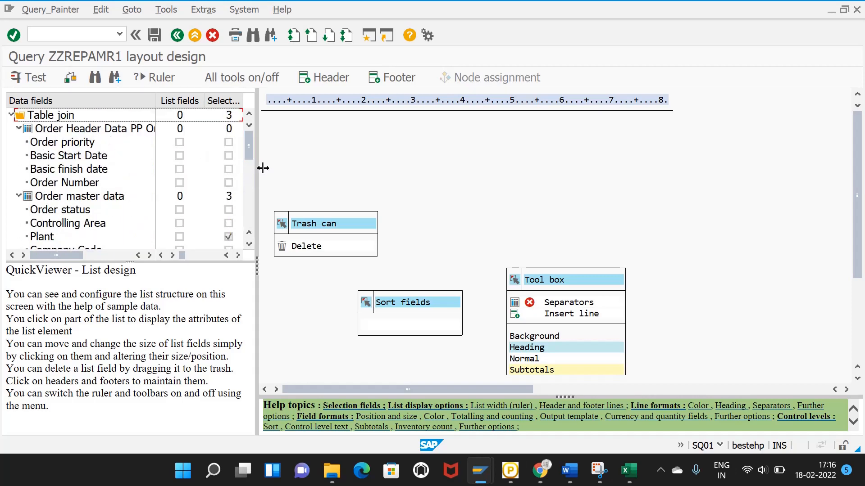
left_click_drag(255, 170, 377, 177)
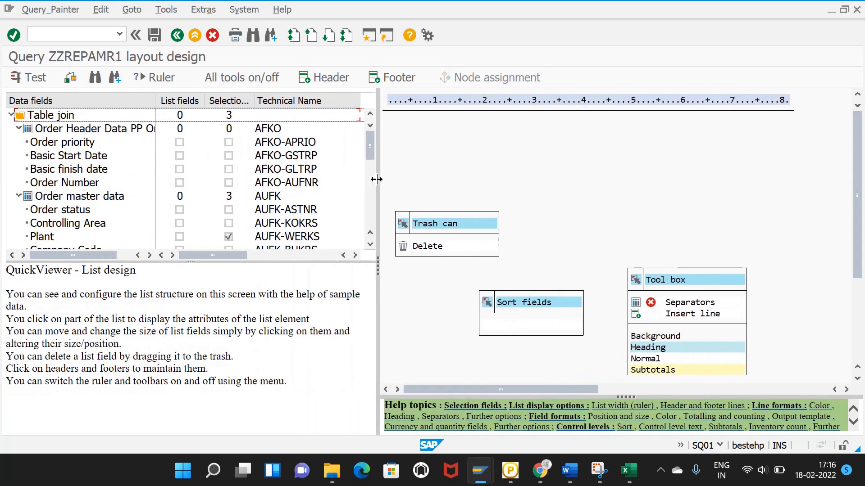
Step: Add Order priority, Basic start and finish dates, Order Number, Order status, Controlling Area and Plant as list fields
left_click(179, 143)
left_click(180, 156)
left_click(180, 169)
left_click(179, 183)
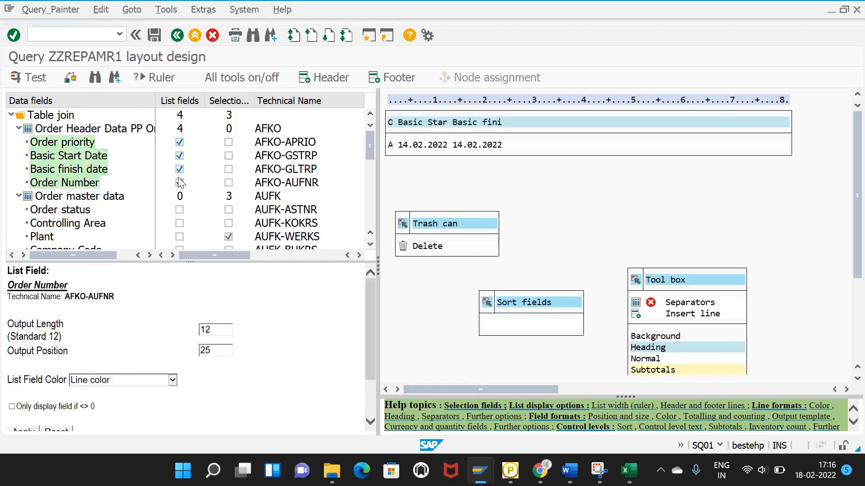
left_click(179, 209)
left_click(179, 223)
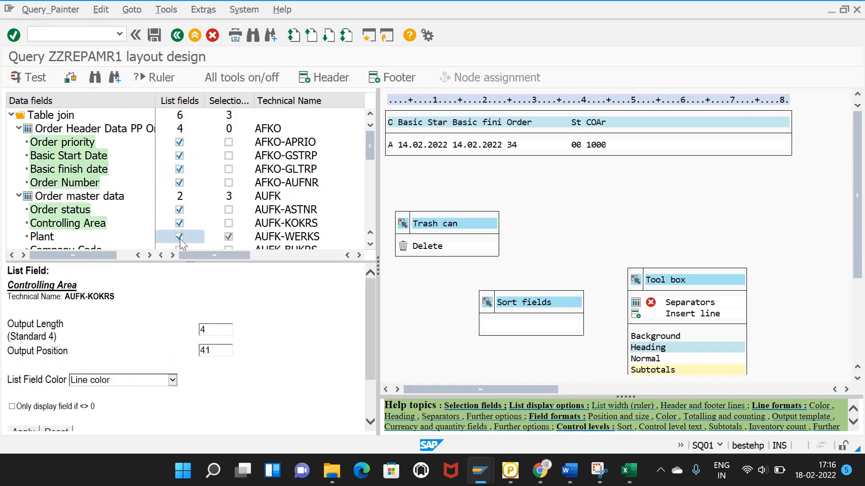
left_click(180, 237)
Step: Add Company Code, Description, Entered by, Created on, Order category and Order Type as list fields
scroll(200, 198, "down", 1)
left_click(179, 224)
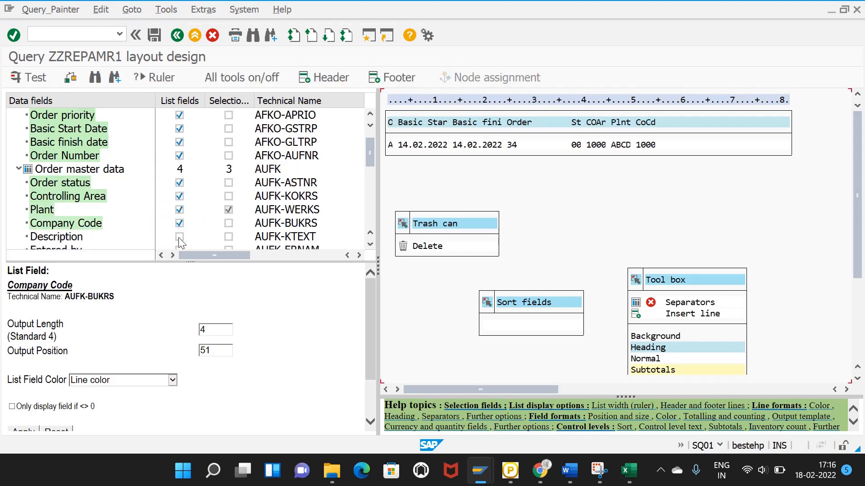
left_click(180, 237)
scroll(187, 198, "down", 2)
left_click(180, 196)
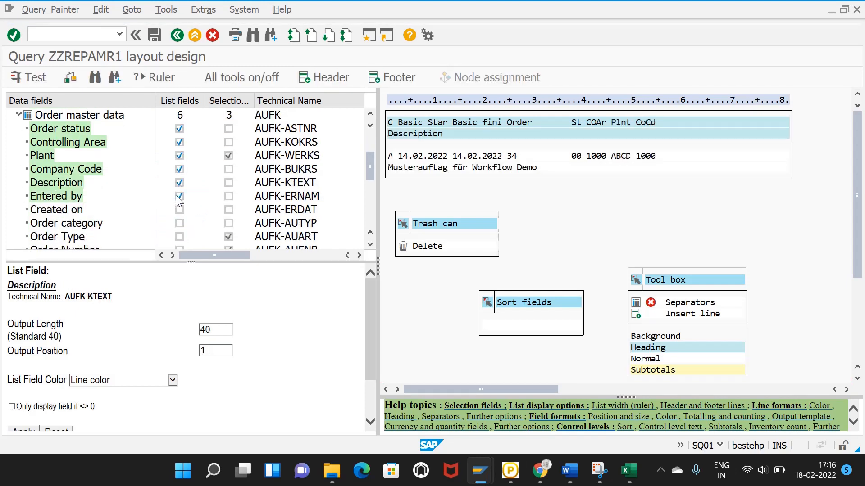
left_click(180, 210)
left_click(180, 224)
left_click(179, 237)
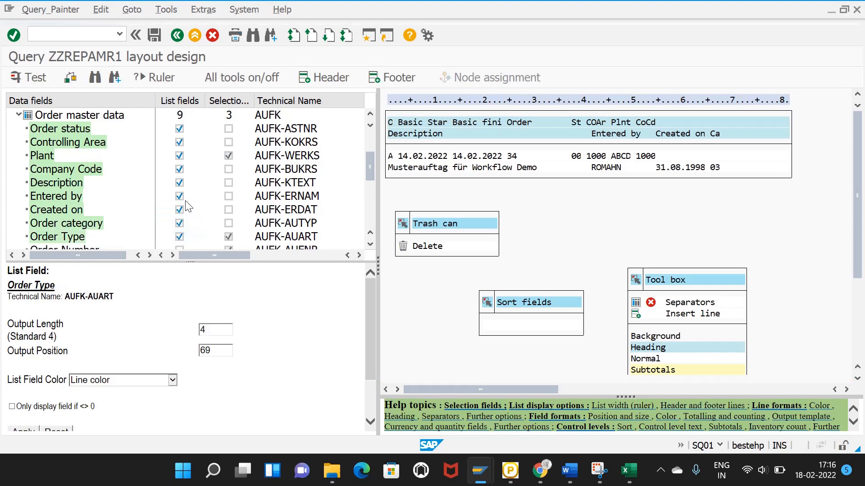
scroll(180, 196, "down", 1)
Step: Add order master Order Number, Maintenance Plan, planning plant, Syst.Condition and location/account assignment to the list
left_click(179, 210)
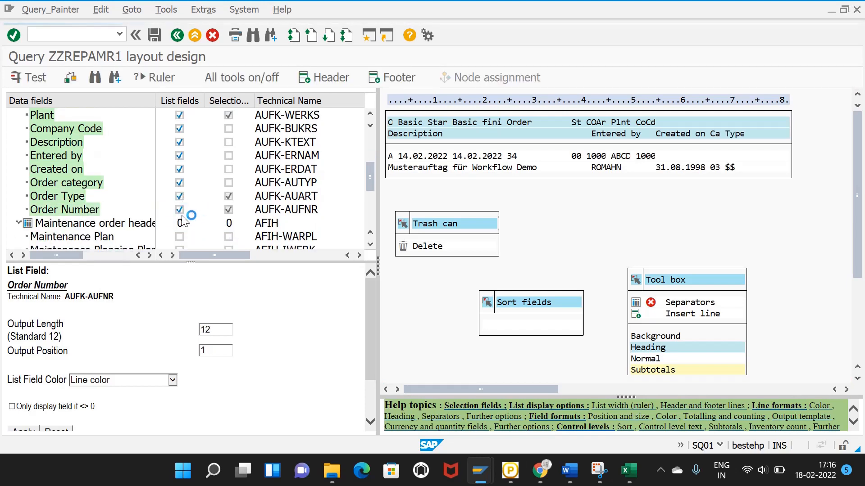
left_click(180, 237)
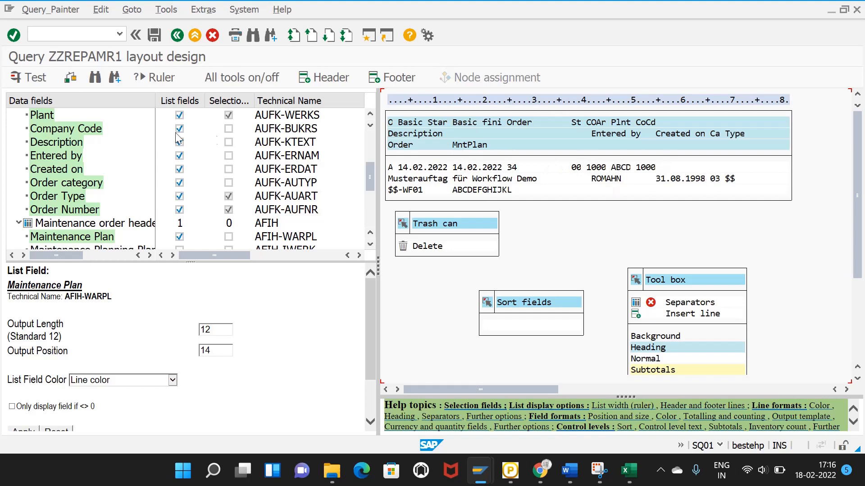
scroll(197, 205, "down", 1)
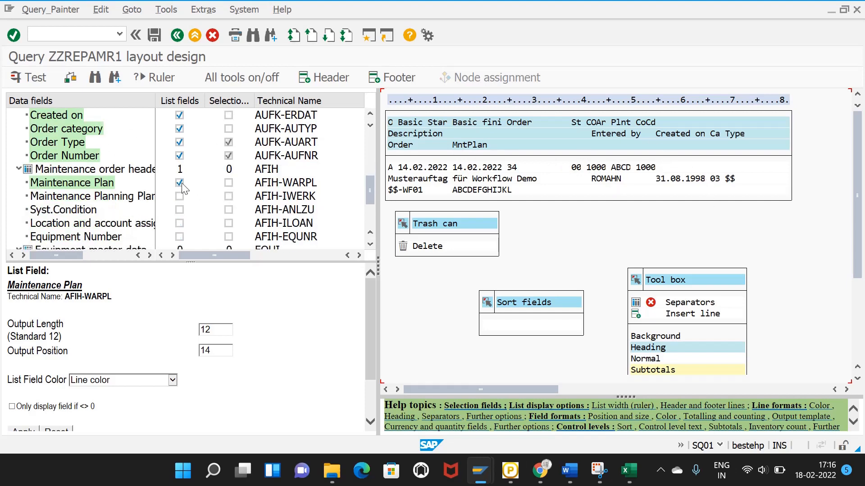
left_click(180, 197)
left_click(179, 210)
left_click(180, 223)
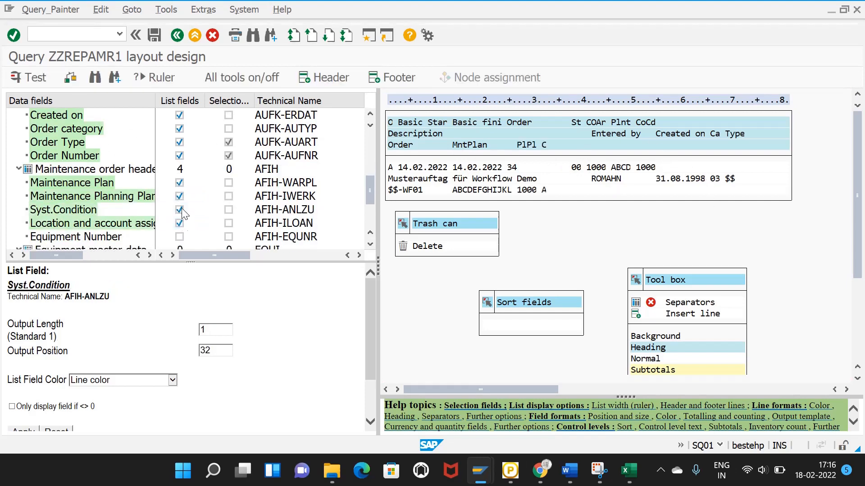
Step: Add both Equipment Numbers, model number, country of manufacture, manufacturer and weight to the list
scroll(182, 208, "down", 1)
left_click(180, 196)
left_click(180, 223)
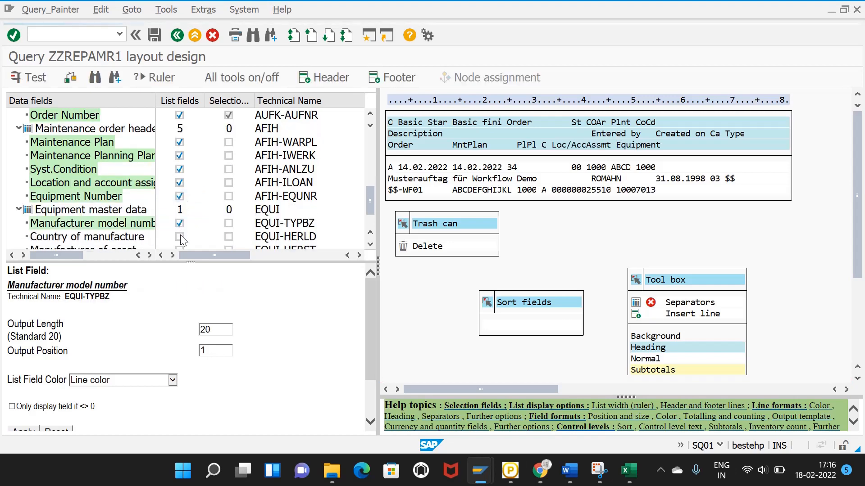
left_click(179, 237)
scroll(181, 216, "down", 1)
left_click(179, 197)
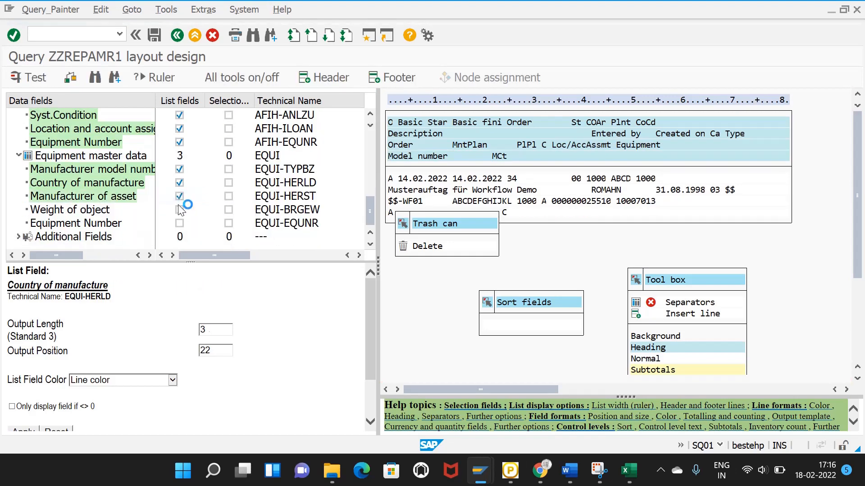
left_click(180, 210)
left_click(179, 224)
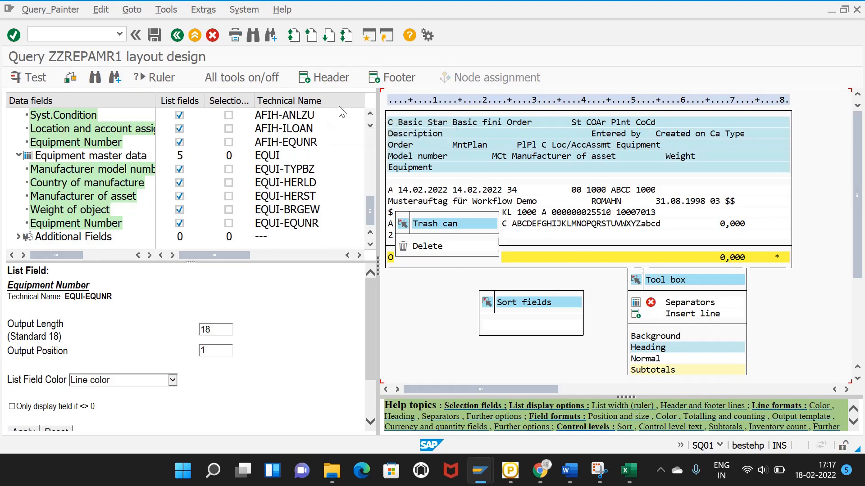
Step: Save the query, then test-run it with a 5000-record maximum for Plant AMR1
left_click(154, 35)
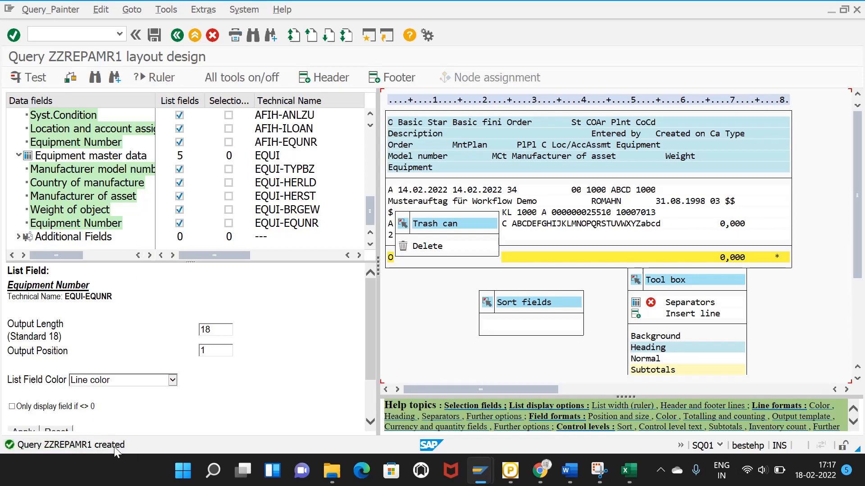
left_click(25, 77)
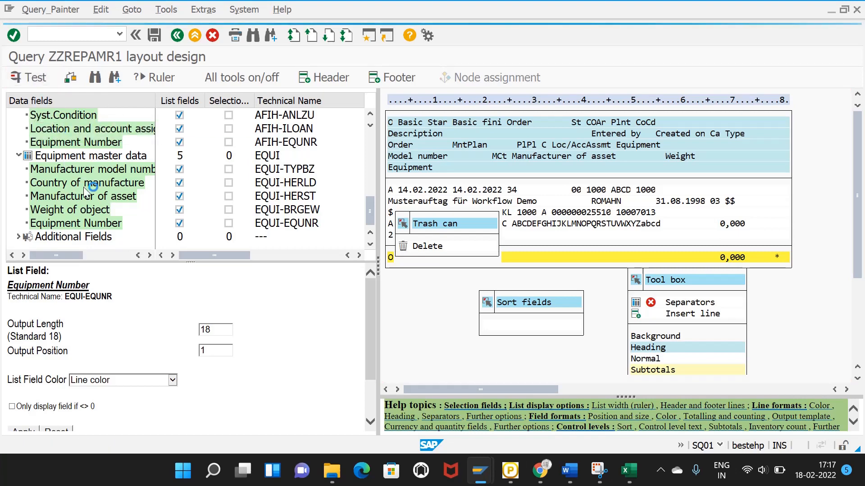
left_click(165, 236)
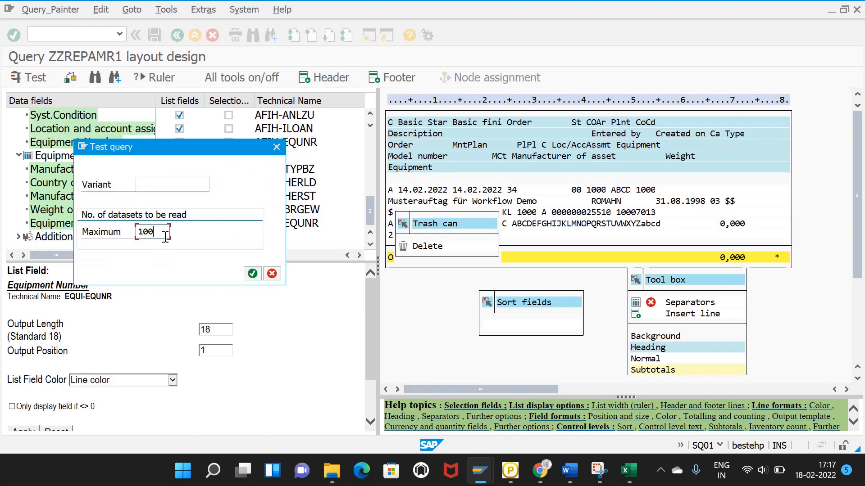
key("BackSpace")
key("BackSpace")
key("BackSpace")
left_click(153, 245)
left_click(252, 273)
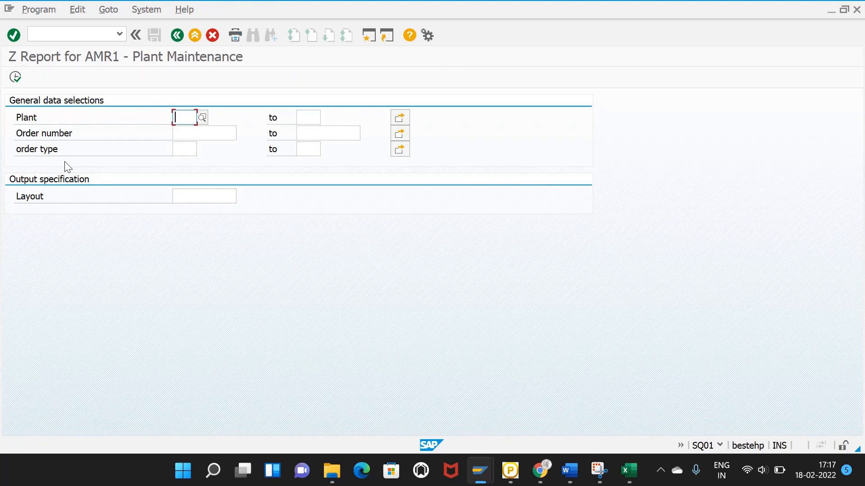
type("A")
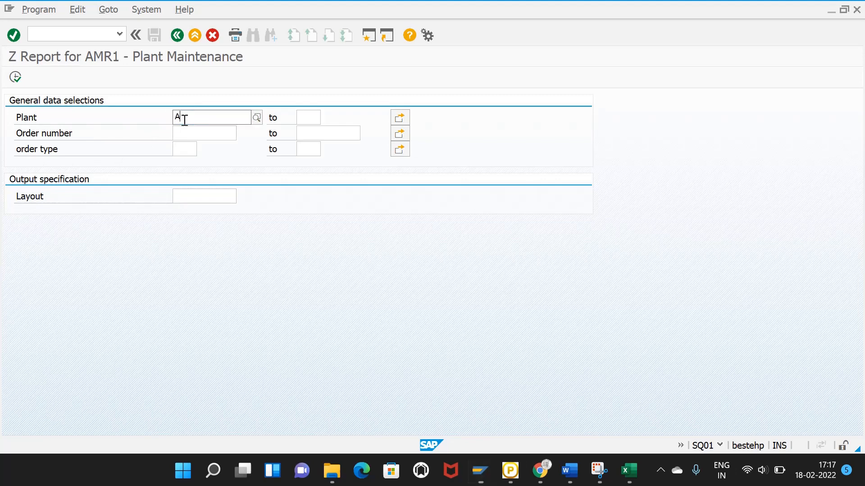
type("MR1")
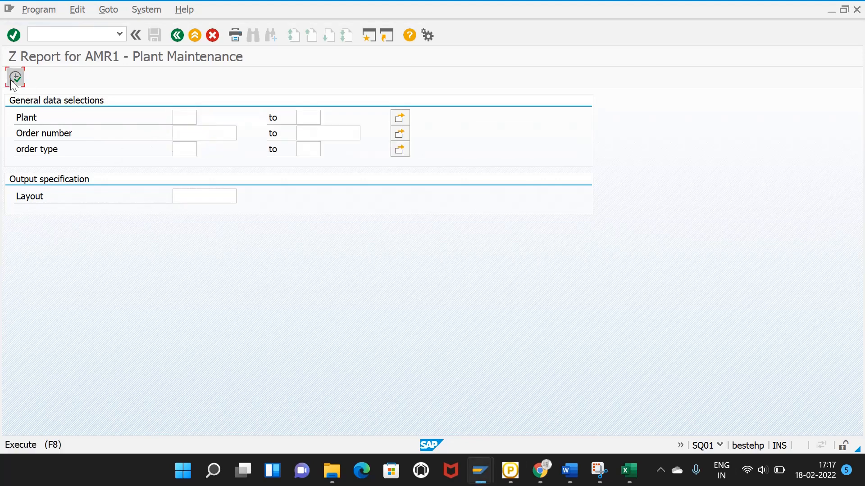
left_click(13, 77)
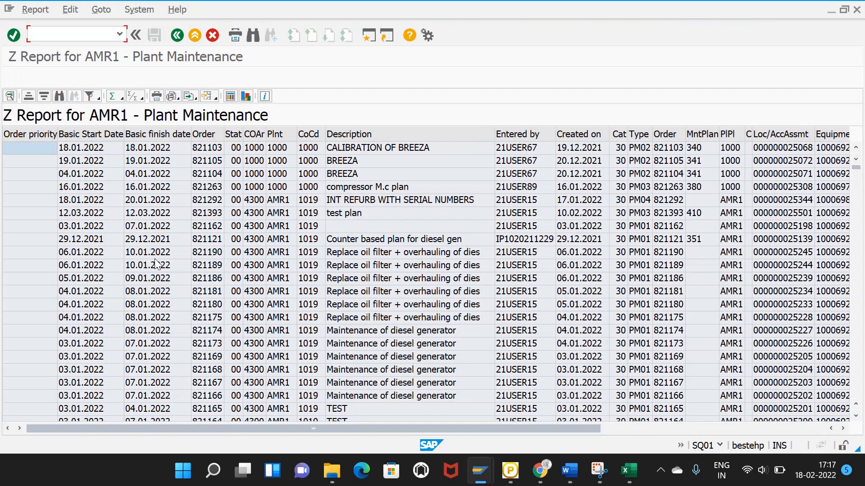
Step: Scroll across the maintenance order list columns, then go back to the selection screen
scroll(155, 259, "down", 3)
scroll(170, 274, "up", 3)
left_click_drag(388, 434, 633, 426)
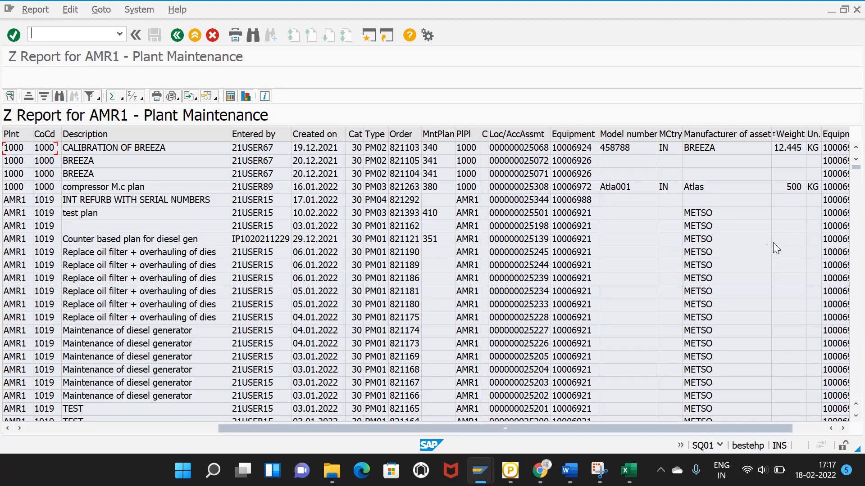
scroll(485, 227, "down", 12)
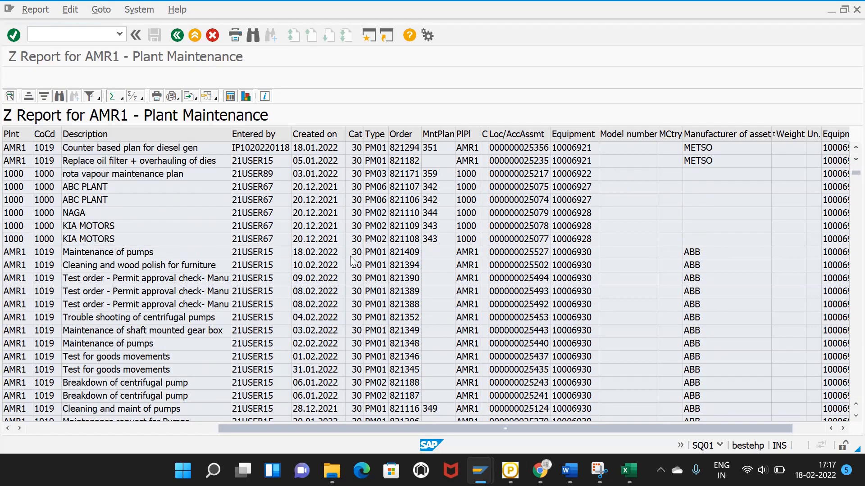
scroll(351, 277, "down", 3)
scroll(278, 336, "up", 15)
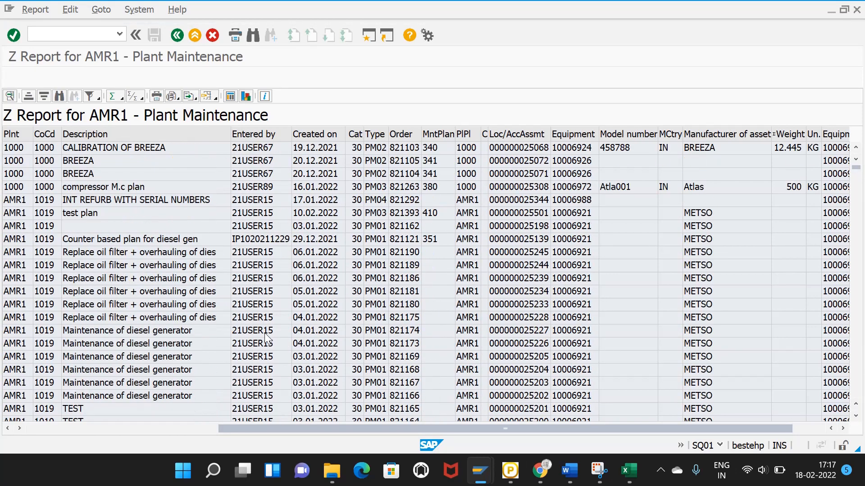
left_click_drag(244, 425, 53, 425)
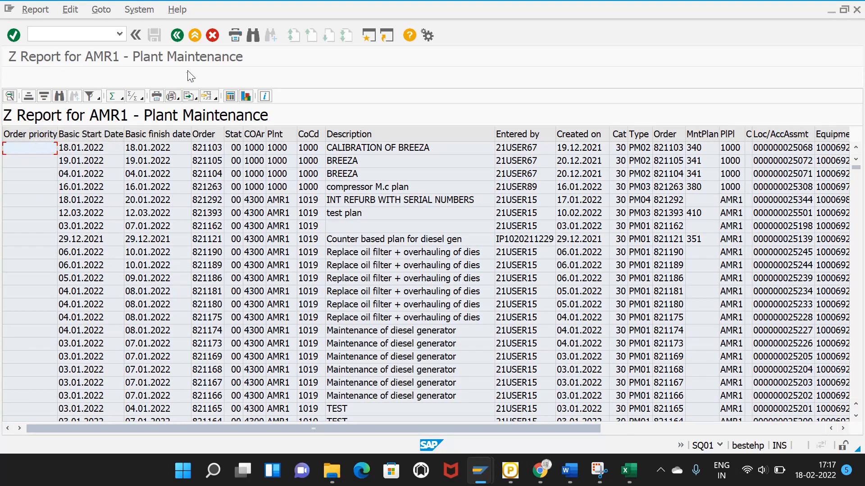
left_click(176, 36)
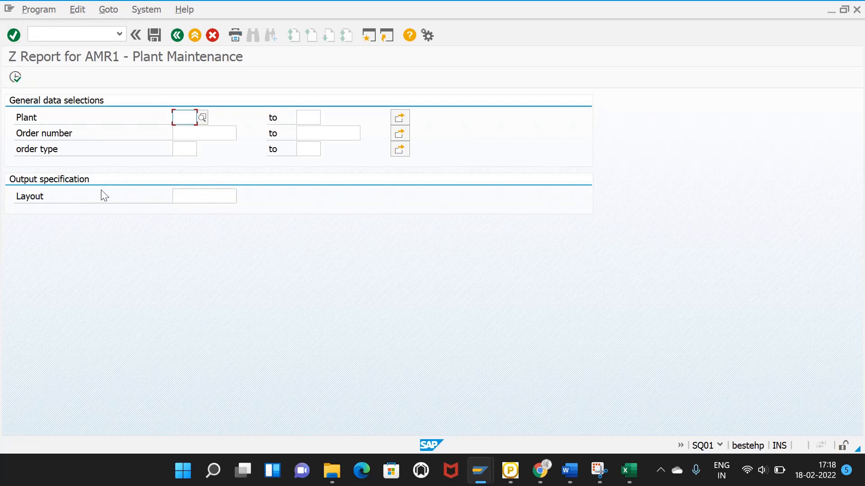
Step: Back out through the layout and Title/Format screens, saving ZZREPAMR1 on the way to the query list
left_click(179, 39)
left_click(155, 36)
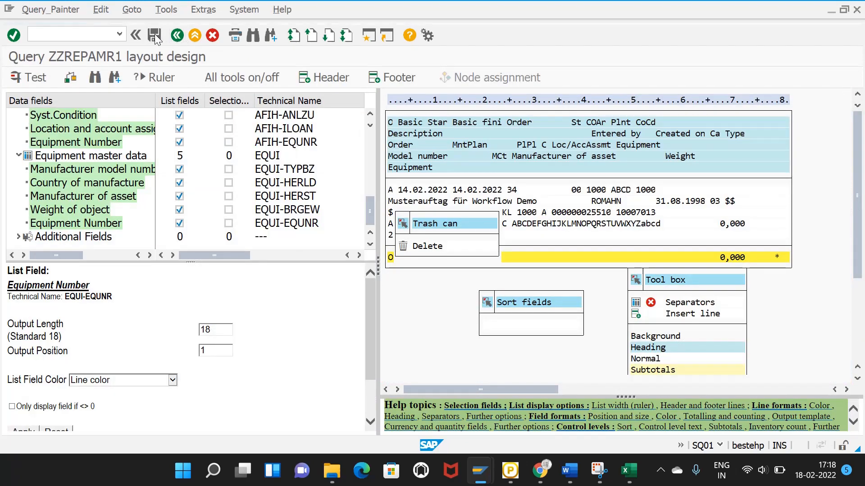
left_click(176, 36)
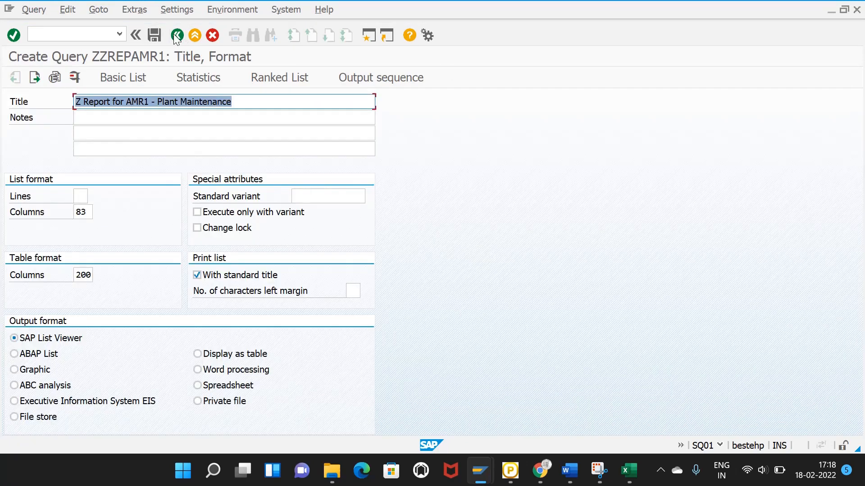
left_click(154, 35)
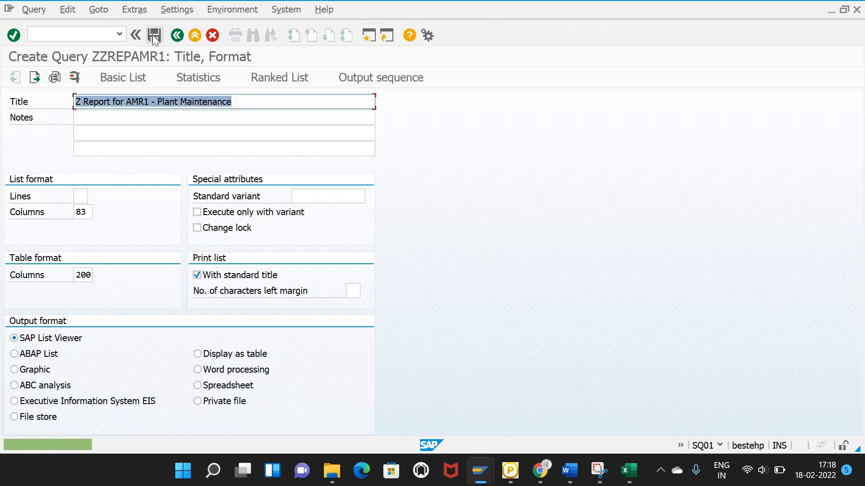
left_click(176, 36)
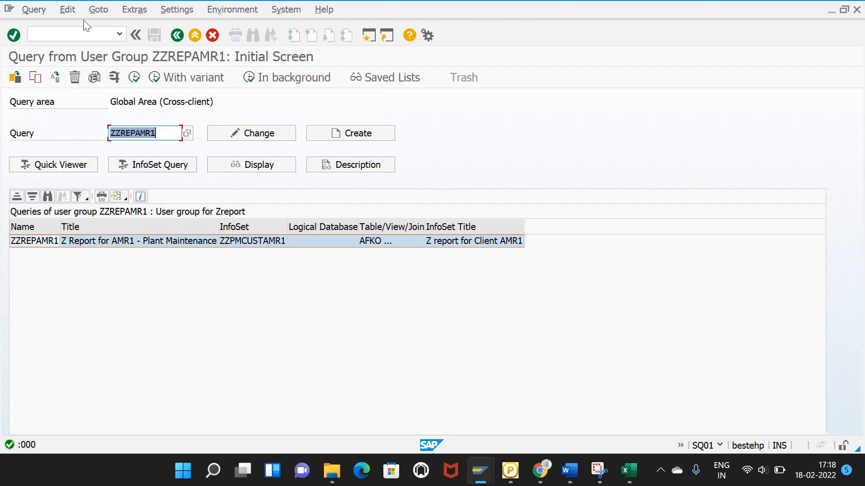
left_click(42, 8)
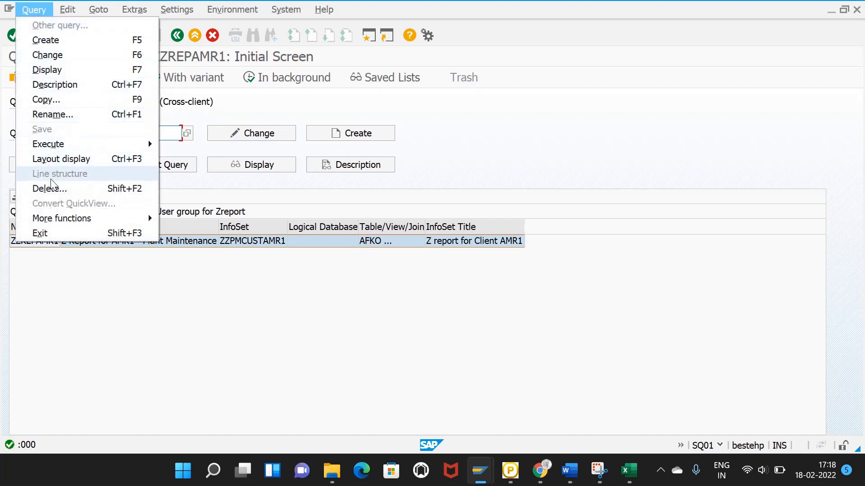
Step: Display the generated report name for ZZREPAMR1 and select it for copying
mouse_move(56, 220)
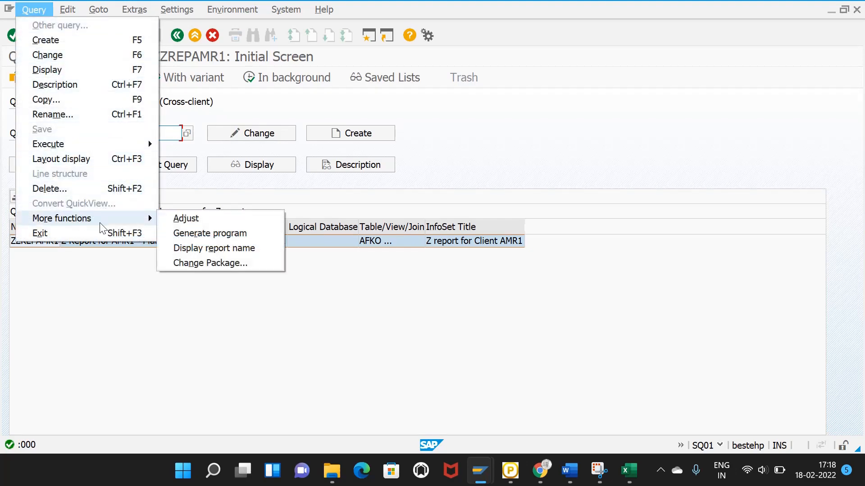
left_click(199, 244)
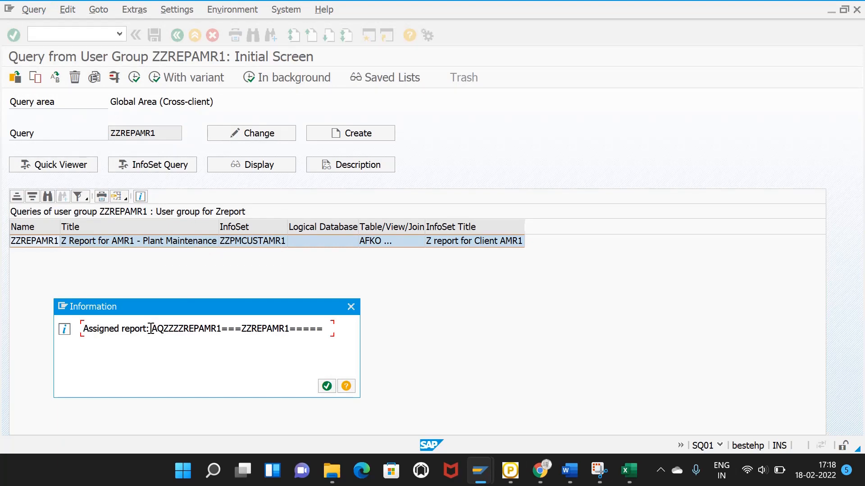
left_click_drag(154, 329, 325, 338)
key("ctrl+c")
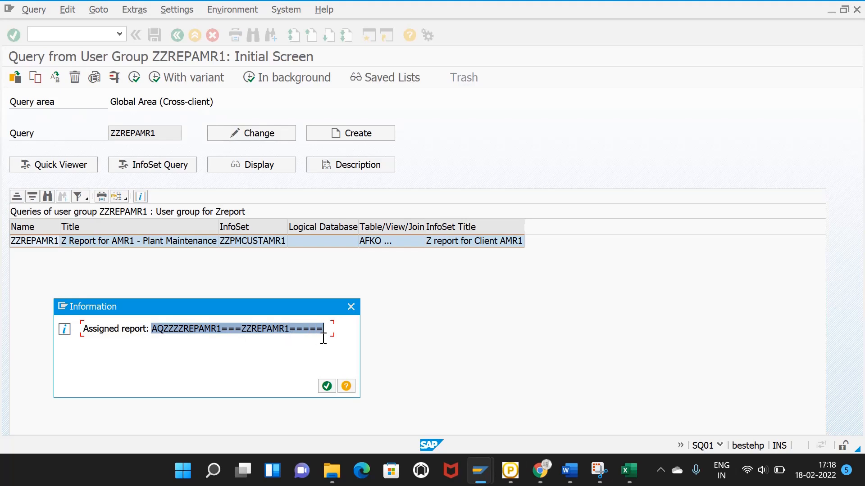
left_click(629, 471)
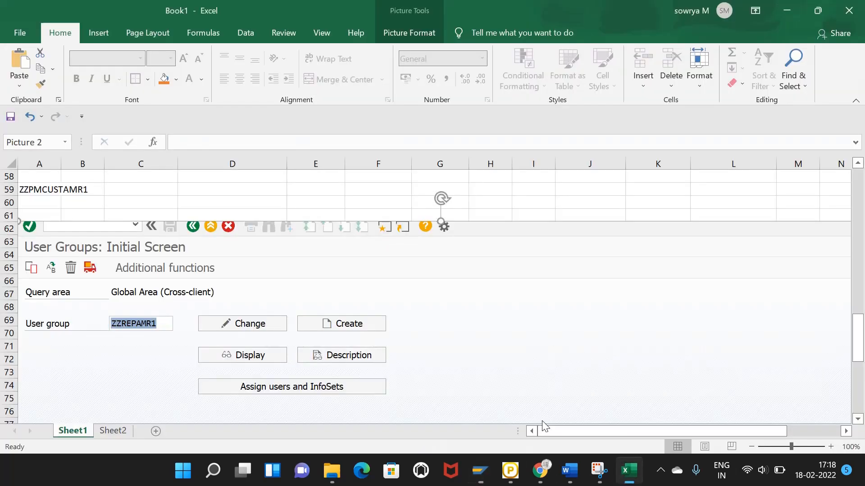
scroll(200, 331, "down", 12)
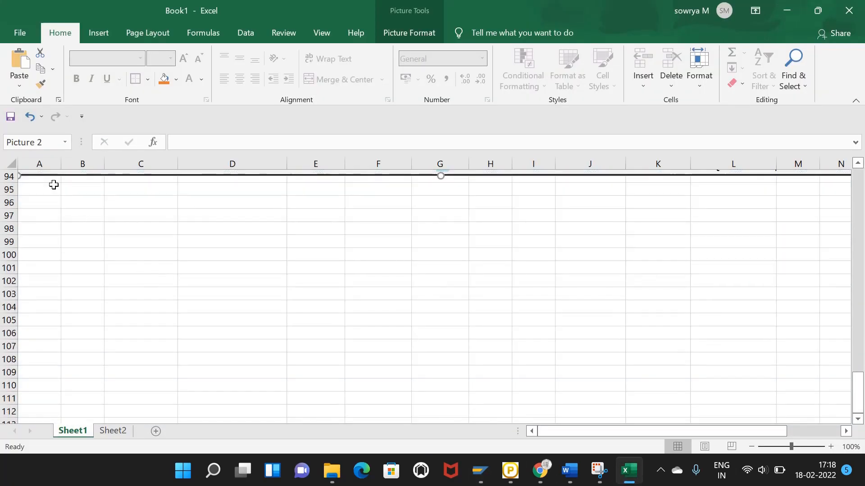
left_click(52, 188)
left_click(65, 211)
key("ctrl+v")
left_click(224, 281)
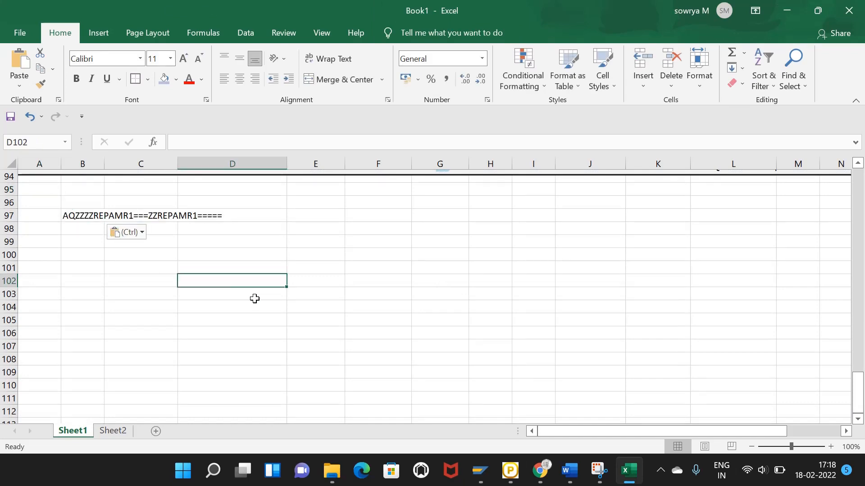
Step: Close the report-name information and go to transaction SE93
mouse_move(480, 471)
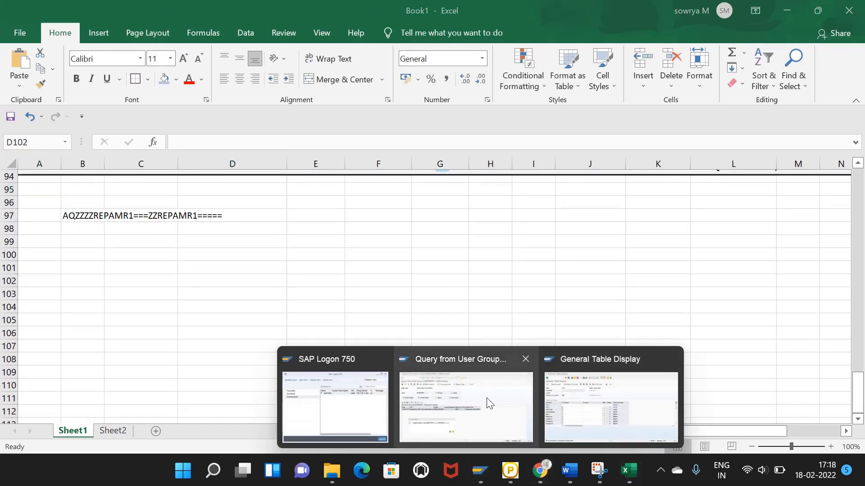
left_click(486, 401)
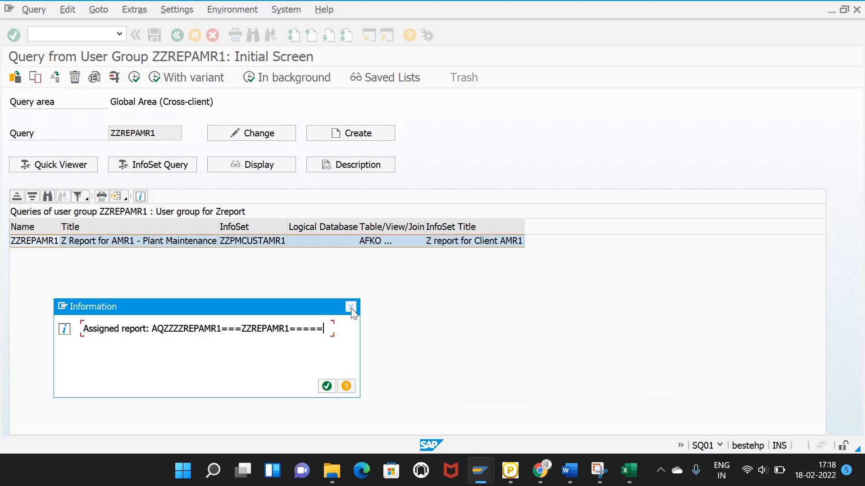
left_click(351, 307)
left_click(84, 30)
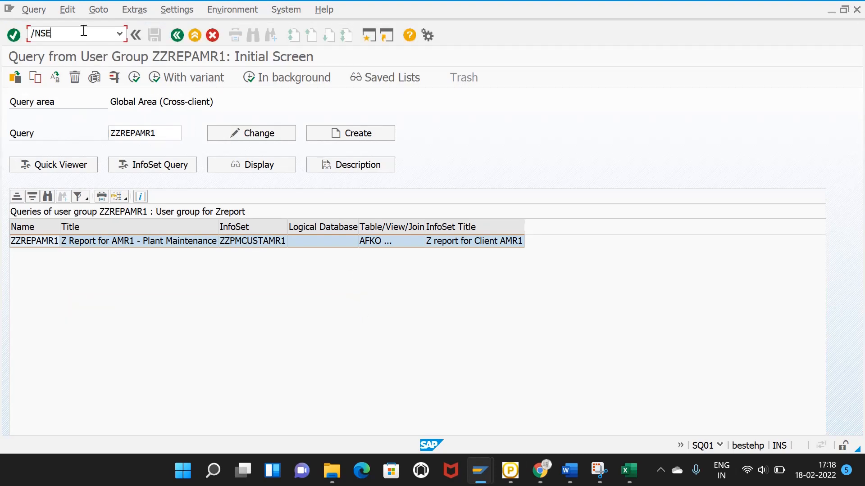
key("Return")
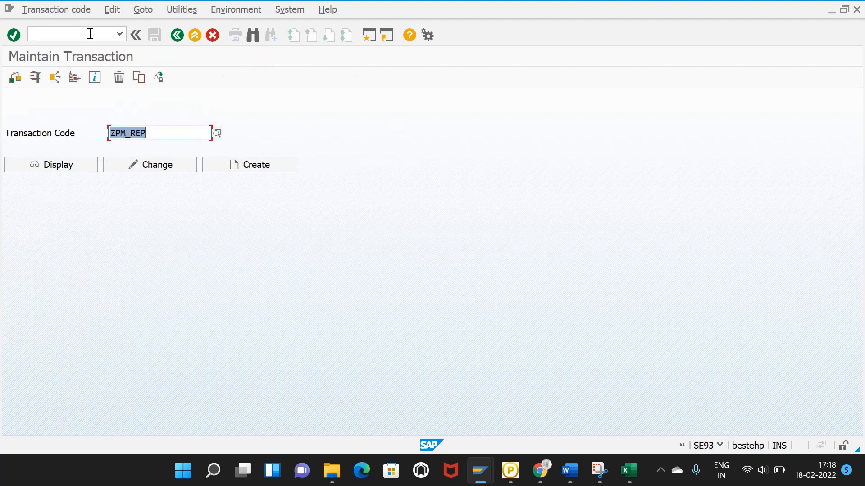
Step: Replace transaction code ZPM_REP with ZPM_ORDREP and create it
left_click(158, 132)
key("BackSpace")
key("BackSpace")
key("BackSpace")
key("BackSpace")
key("BackSpace")
key("BackSpace")
key("BackSpace")
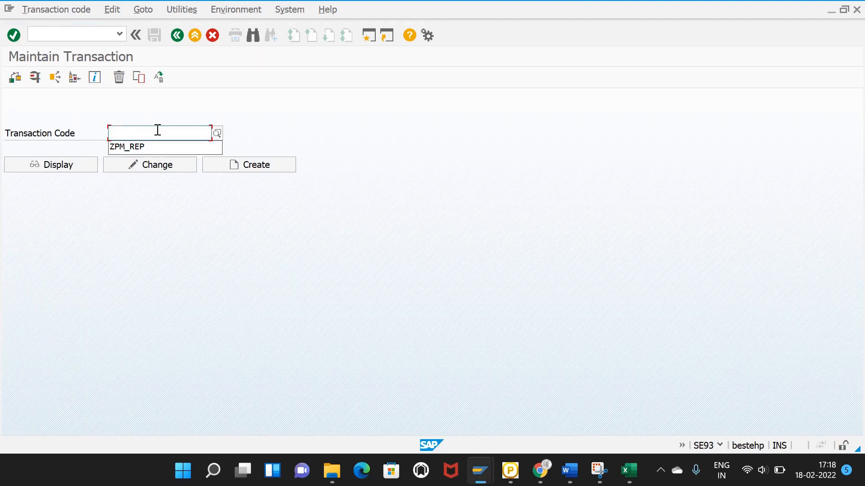
type("ZPM_ORDRE")
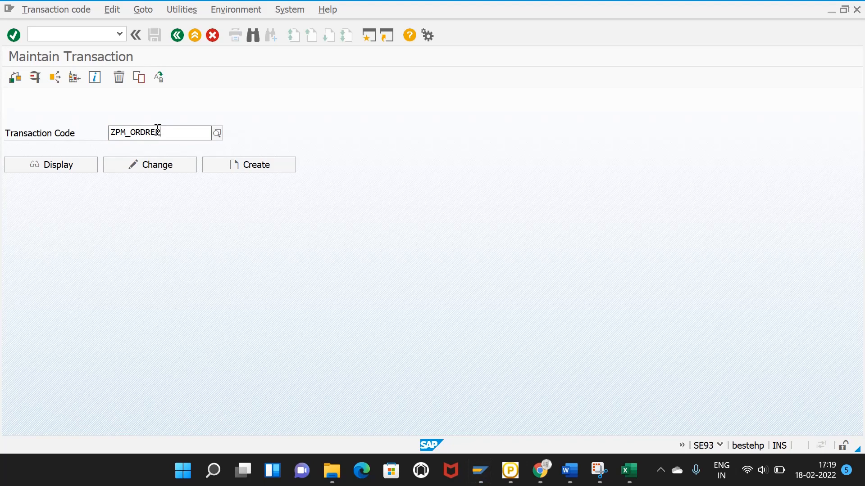
type("P")
left_click(249, 165)
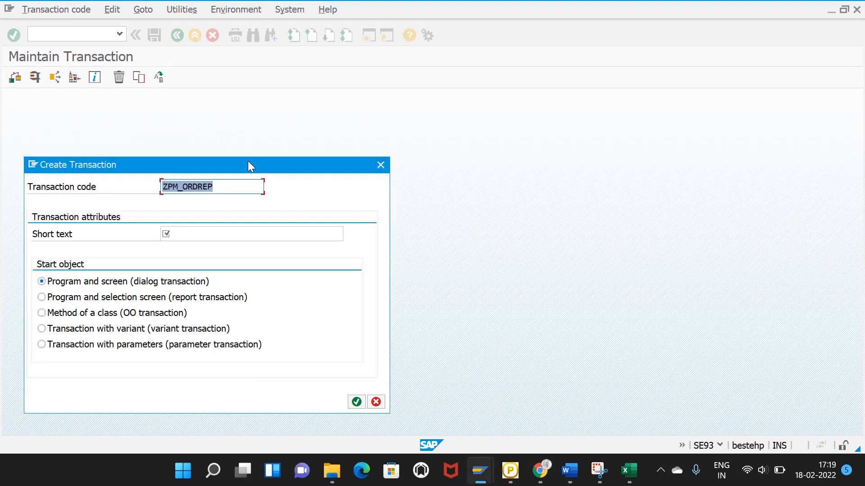
Step: Use ZPM_ORDREP as the short text and choose report transaction with selection screen
left_click(168, 235)
left_click(221, 188)
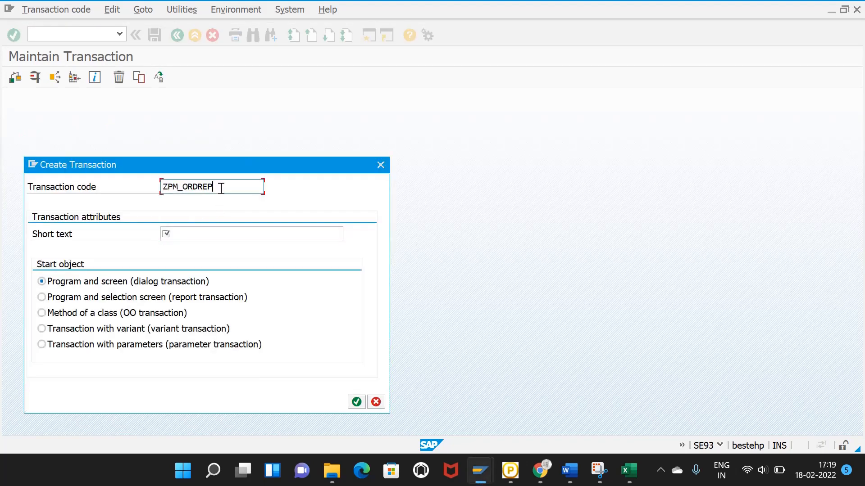
left_click_drag(221, 189, 154, 204)
key("ctrl+c")
left_click(179, 230)
key("ctrl+v")
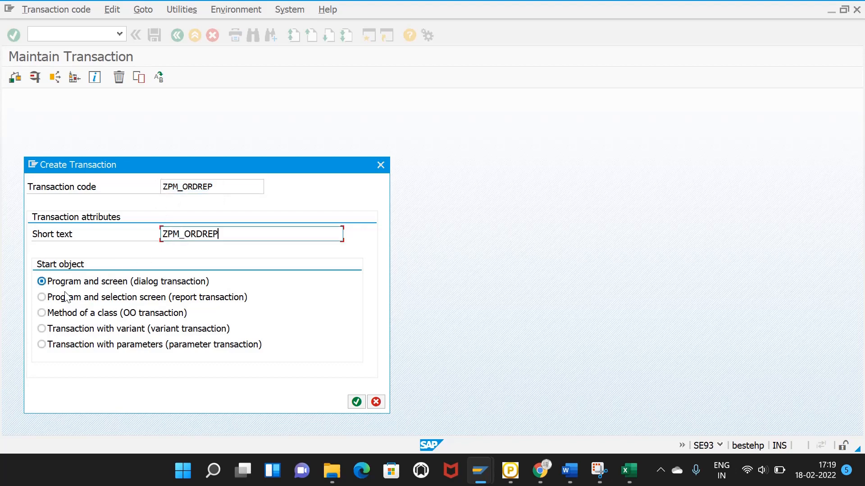
left_click(42, 298)
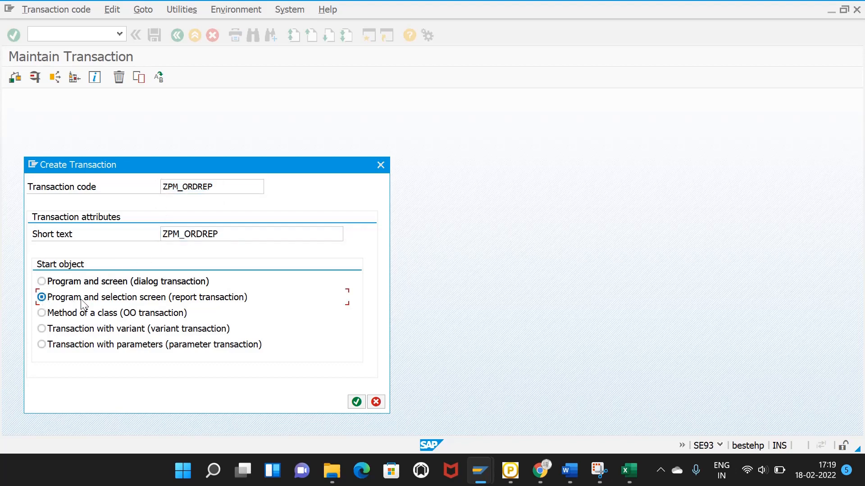
left_click(357, 402)
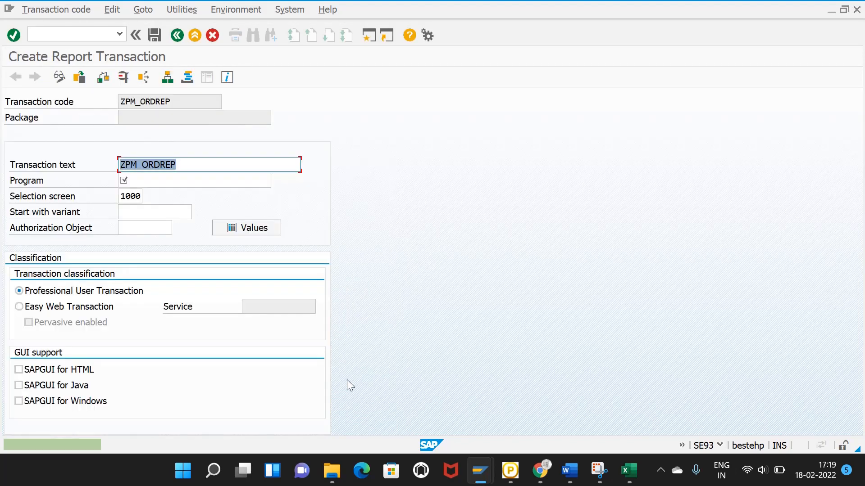
Step: Clear a mistakenly pasted value from the Program field
left_click(159, 182)
key("ctrl+v")
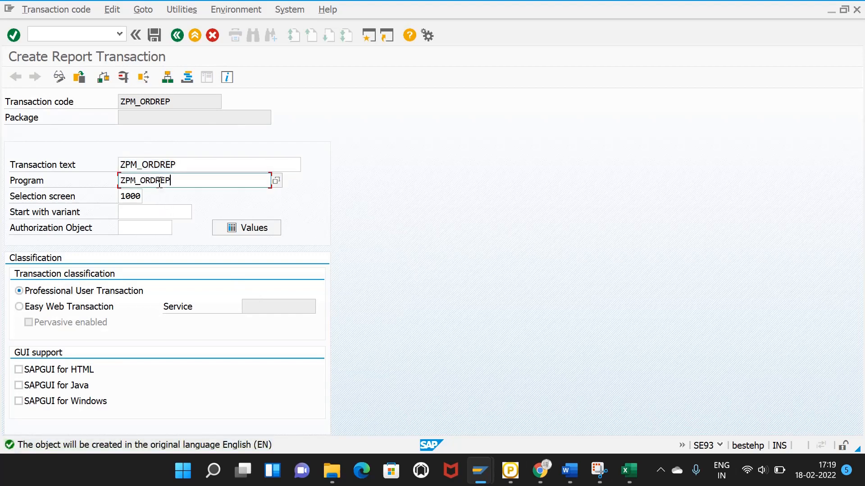
key("ctrl+a")
key("BackSpace")
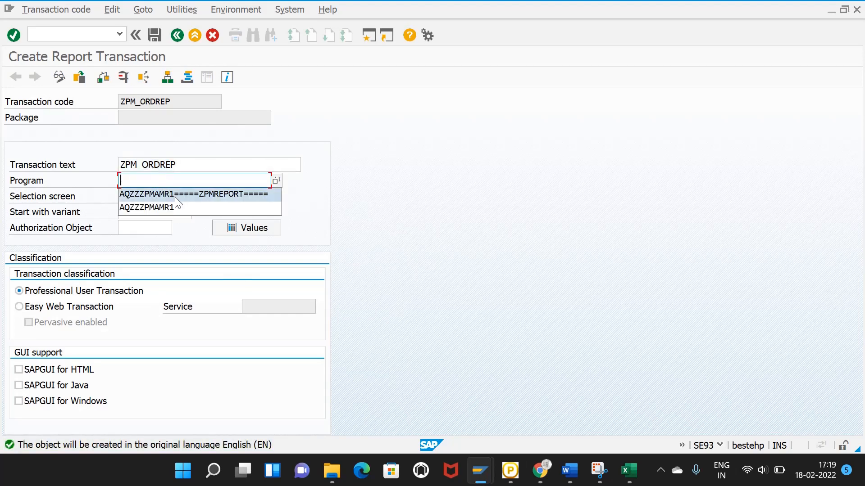
left_click(175, 196)
Step: Copy AQZZZZREPAMR1===ZZREPAMR1===== from Excel B97 into the transaction's Program field
left_click(629, 470)
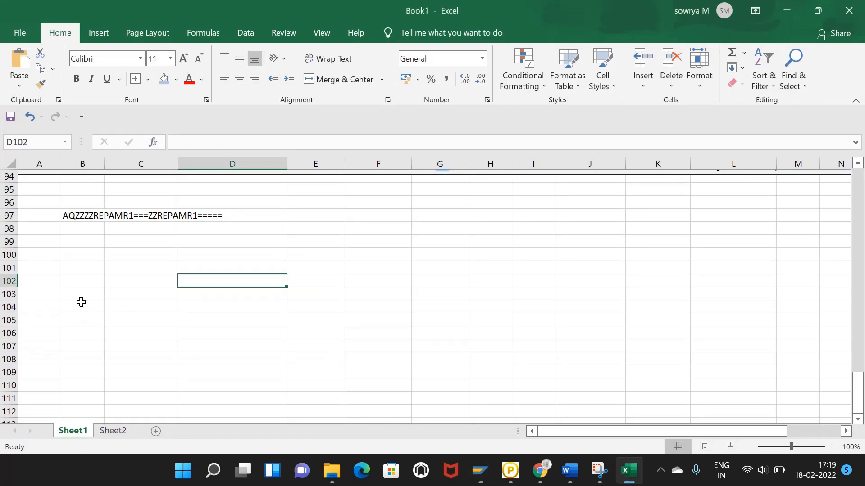
left_click(83, 281)
left_click(74, 216)
left_click_drag(336, 142, 161, 161)
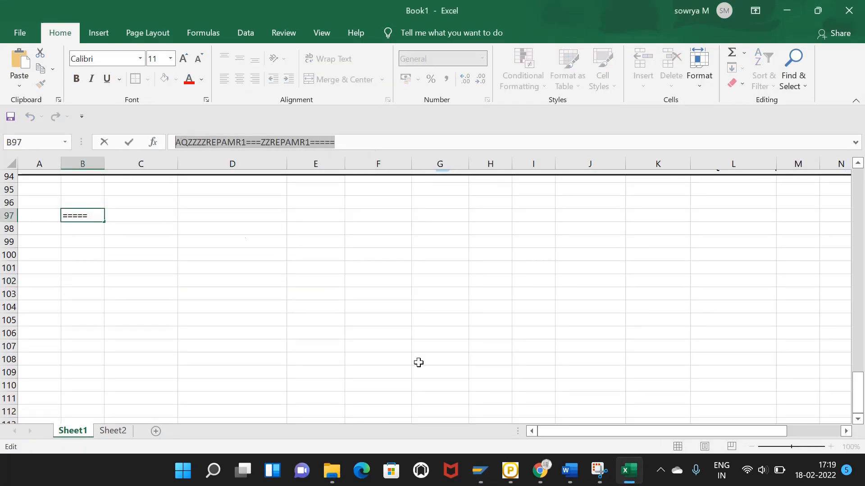
left_click(480, 471)
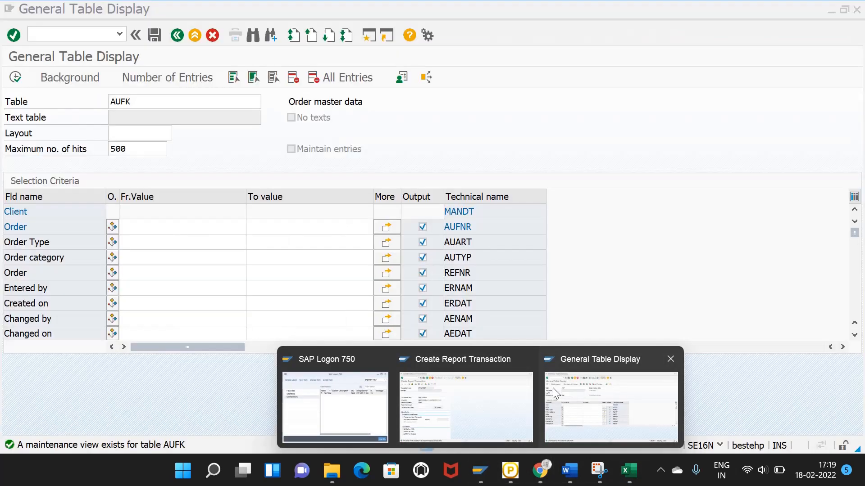
left_click(496, 412)
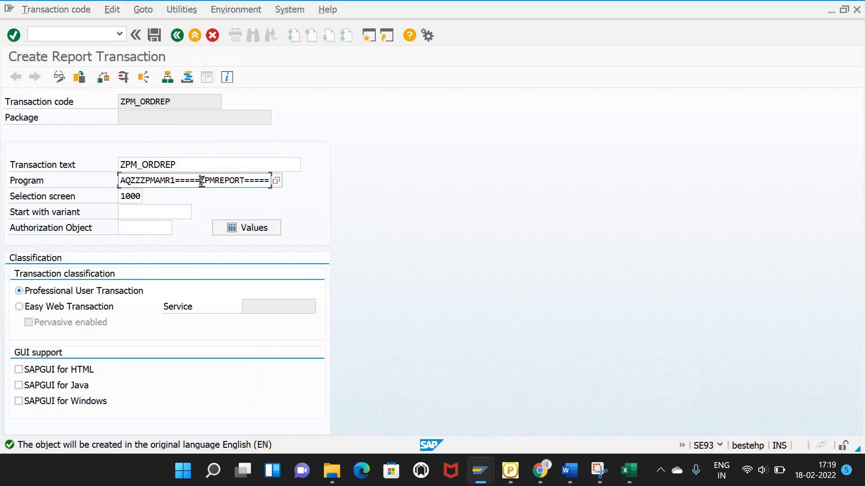
key("ctrl+a")
key("Delete")
key("ctrl+v")
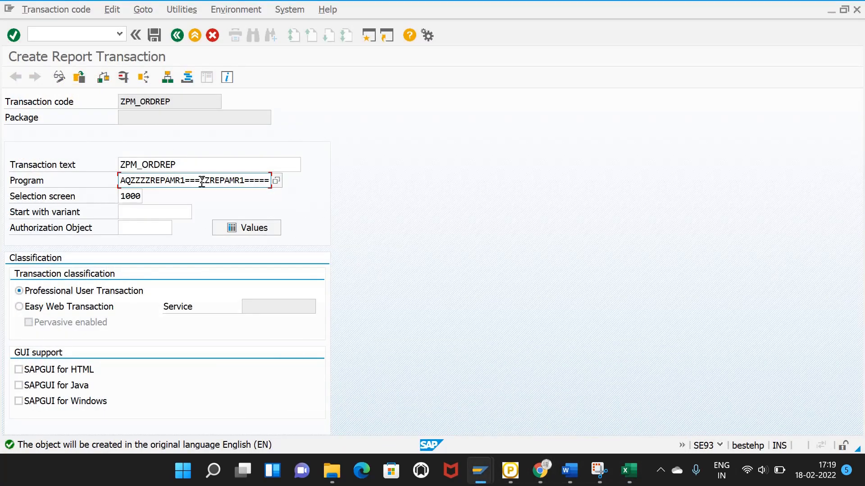
Step: Save transaction ZPM_ORDREP as a local object in package $TMP and copy its code
double_click(195, 168)
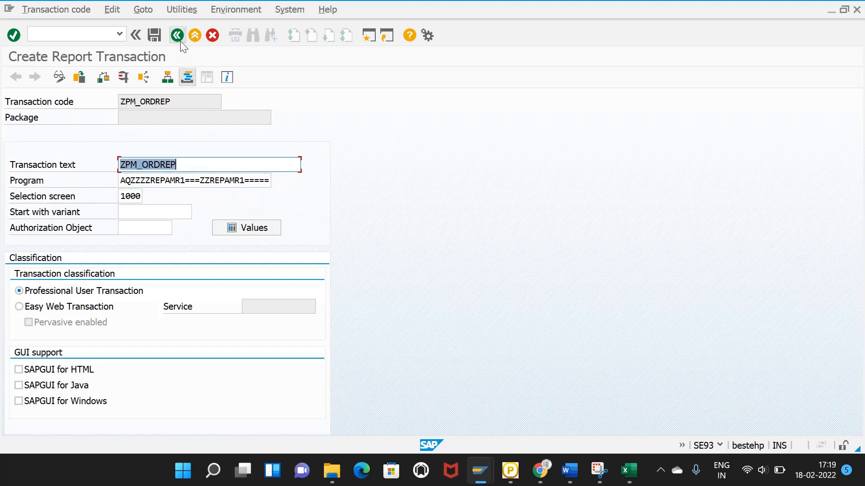
left_click(153, 35)
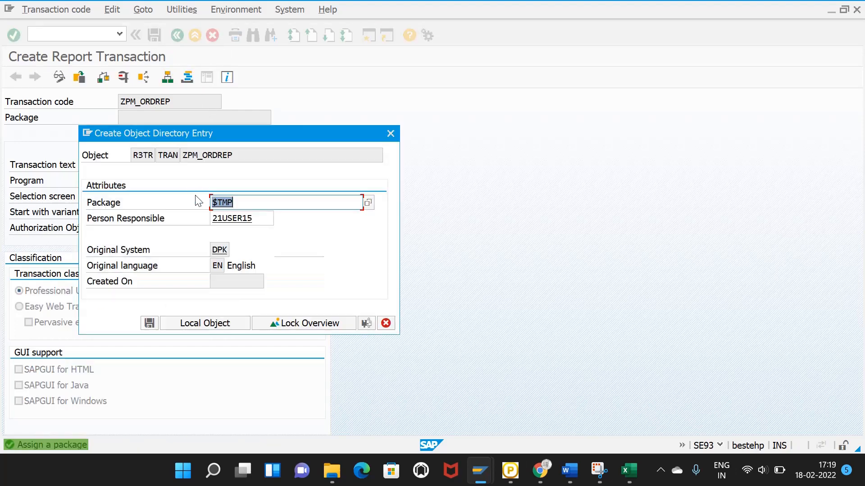
left_click(149, 323)
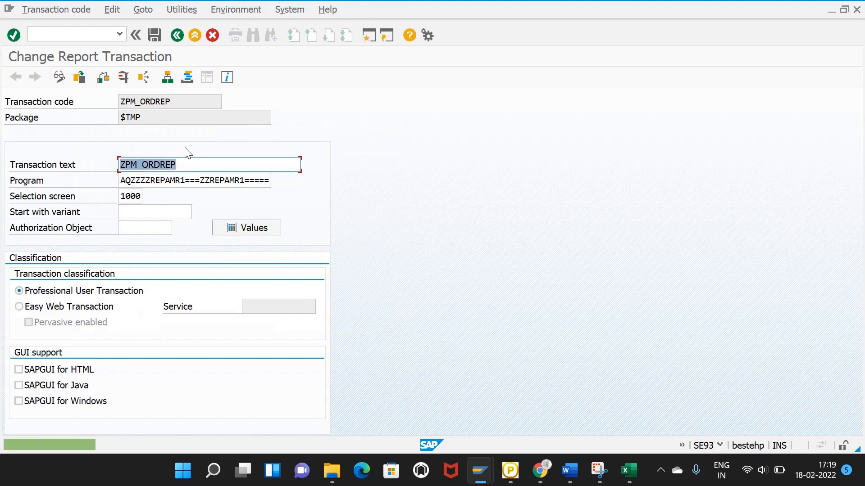
left_click_drag(177, 102, 118, 104)
key("ctrl+c")
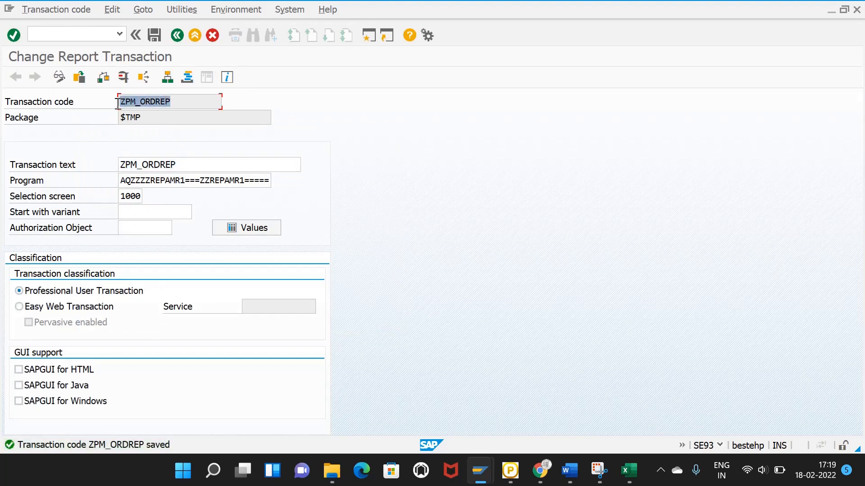
left_click(117, 104)
left_click(56, 29)
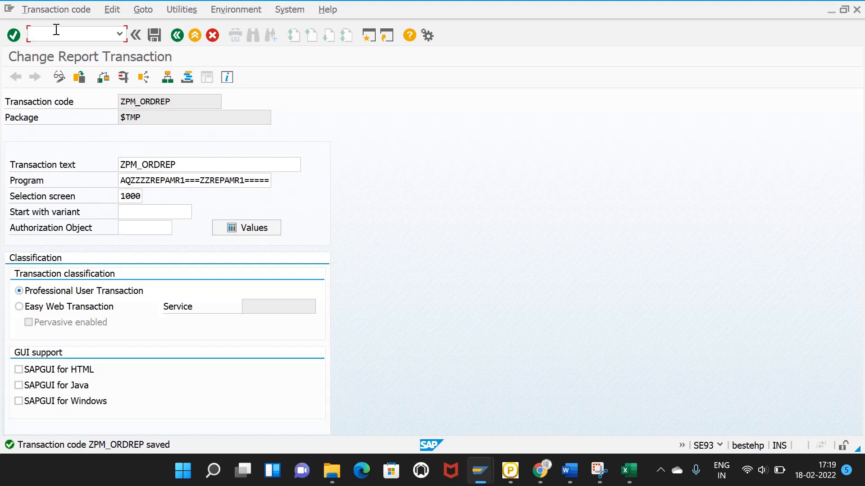
Step: Launch /NZPM_ORDREP, choose Plant AMR1 from history and execute the report
type("/N")
key("ctrl+v")
key("Return")
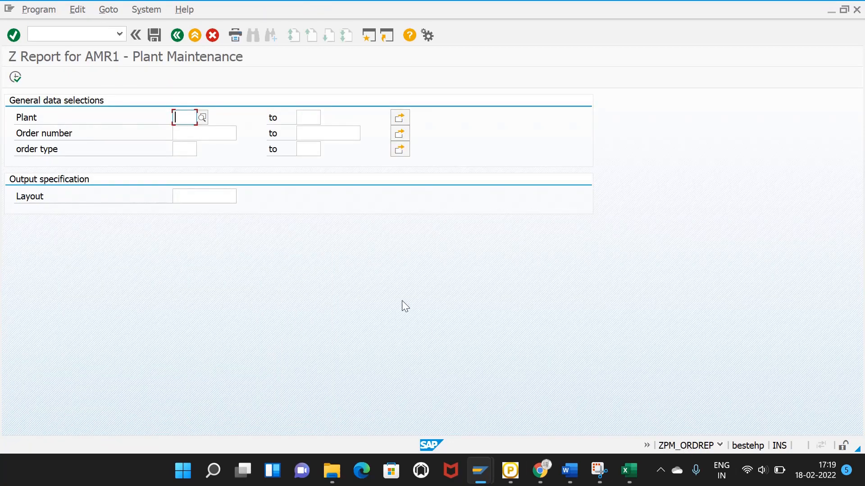
left_click(192, 120)
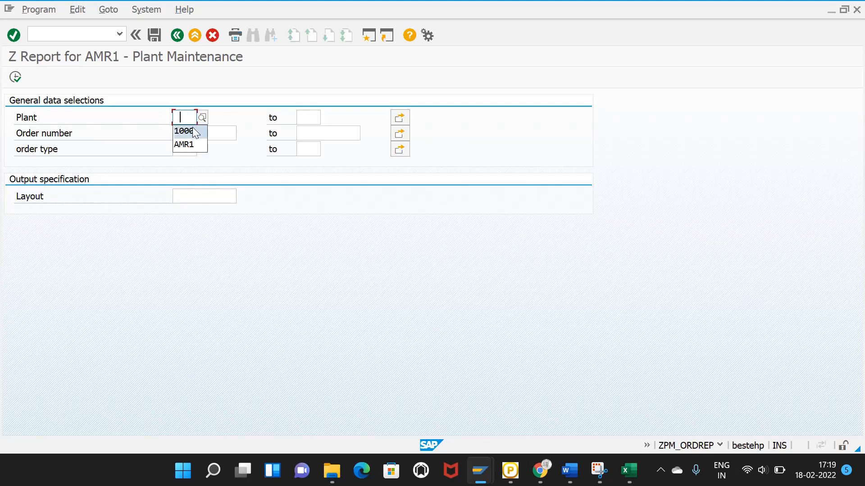
left_click(193, 129)
key("BackSpace")
key("BackSpace")
key("BackSpace")
key("BackSpace")
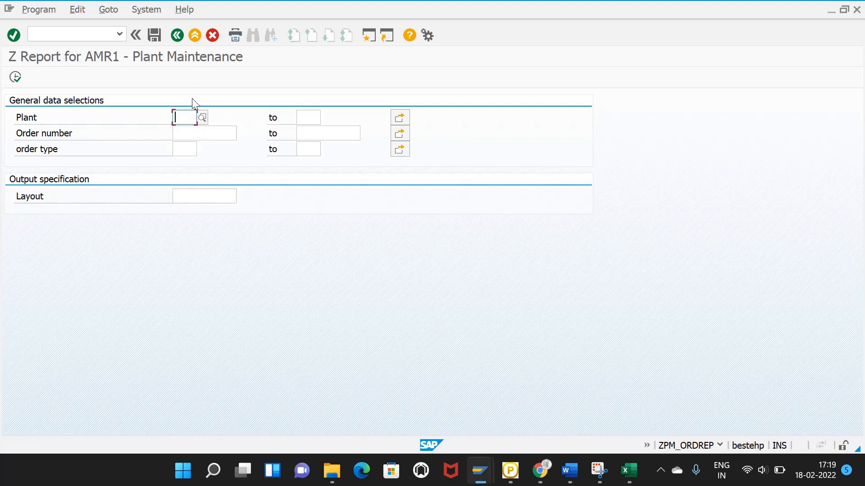
key("BackSpace")
left_click(196, 145)
left_click(178, 149)
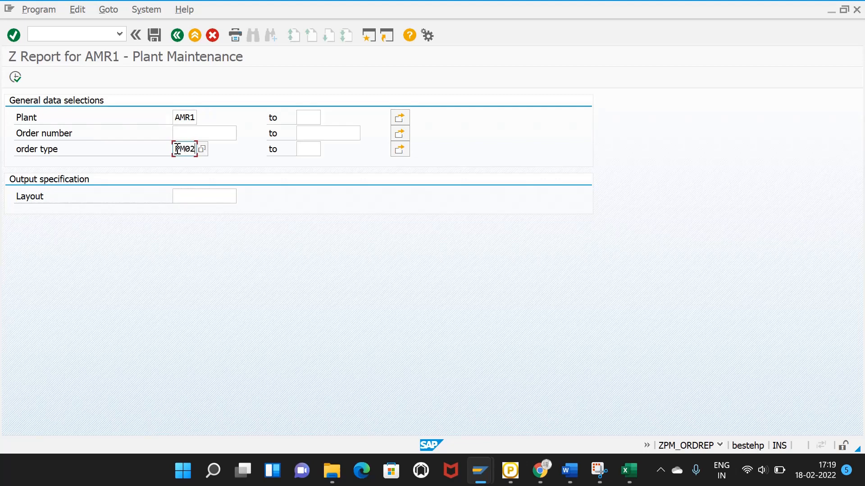
left_click(16, 78)
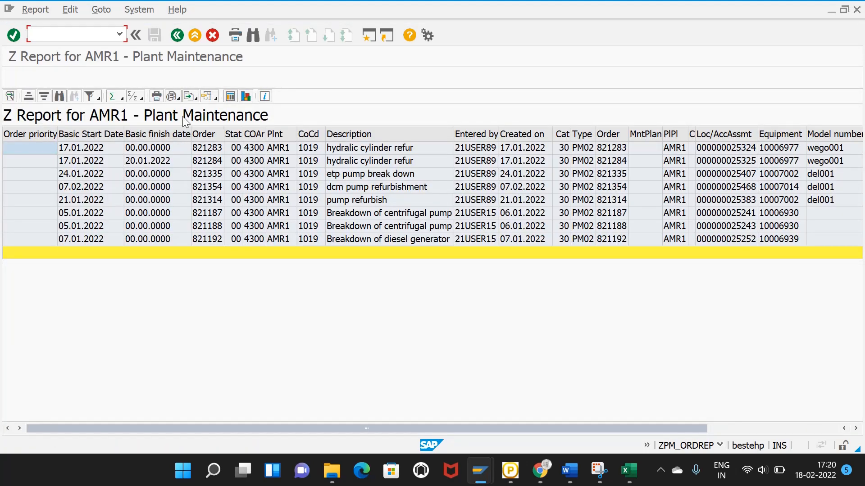
Step: Return to the selection screen and clear the PM02 order type entry
left_click(177, 35)
left_click(185, 148)
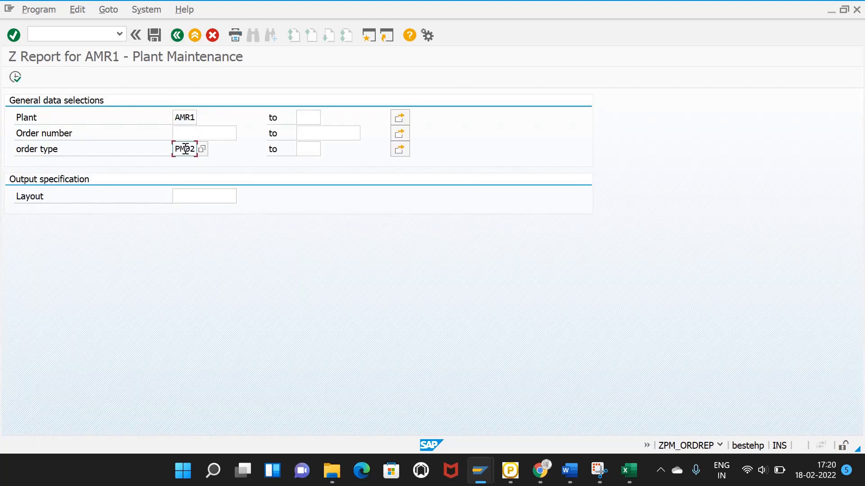
double_click(190, 147)
key("BackSpace")
left_click(197, 134)
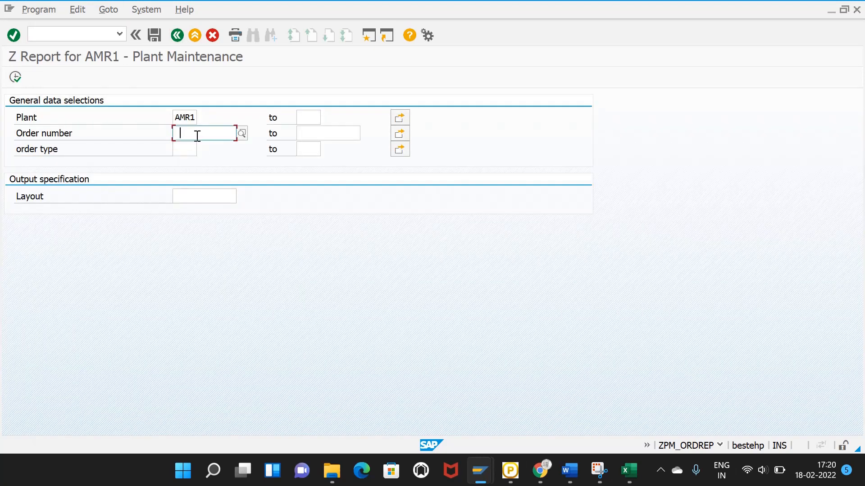
mouse_move(492, 482)
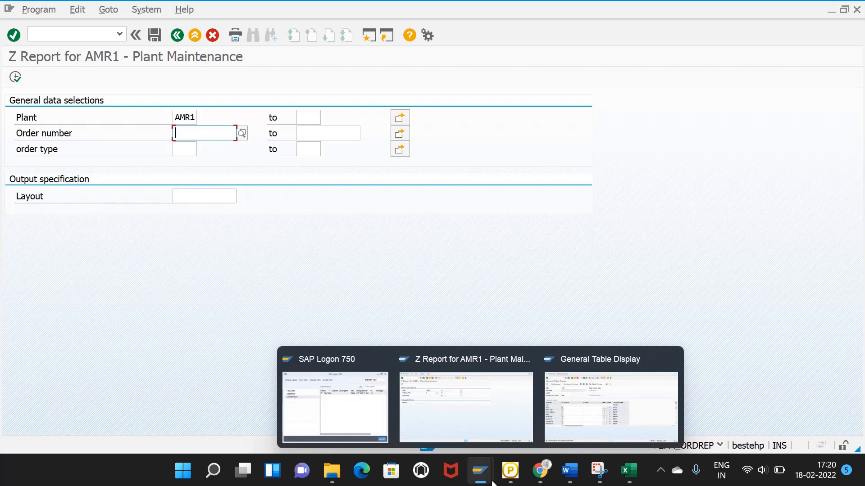
left_click(41, 34)
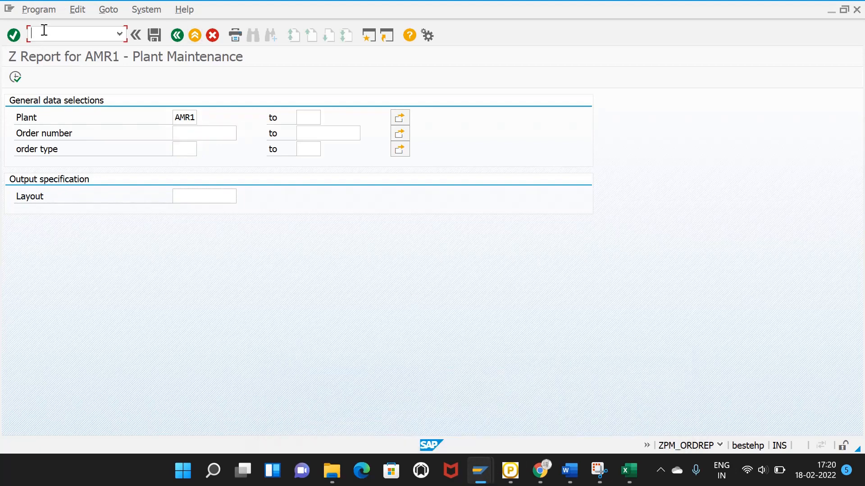
key("BackSpace")
key("BackSpace")
Step: Rerun the report with order type PM02 and select order 821283 in the results
left_click(183, 149)
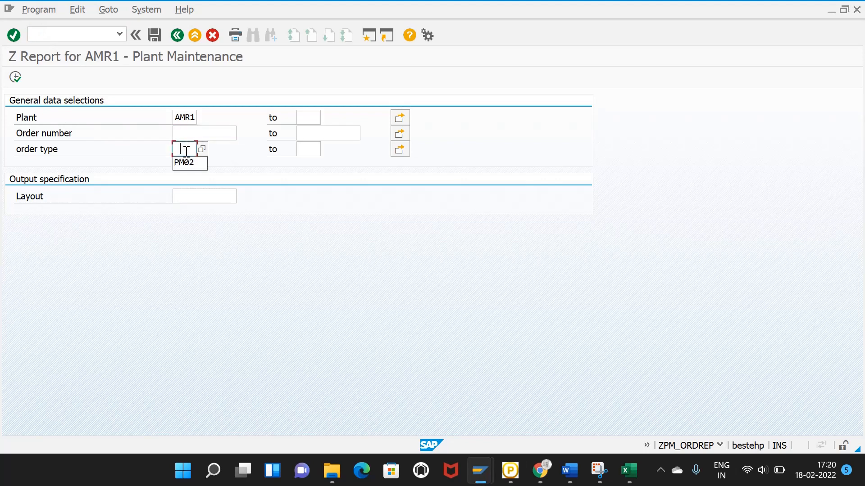
left_click(185, 162)
left_click(15, 77)
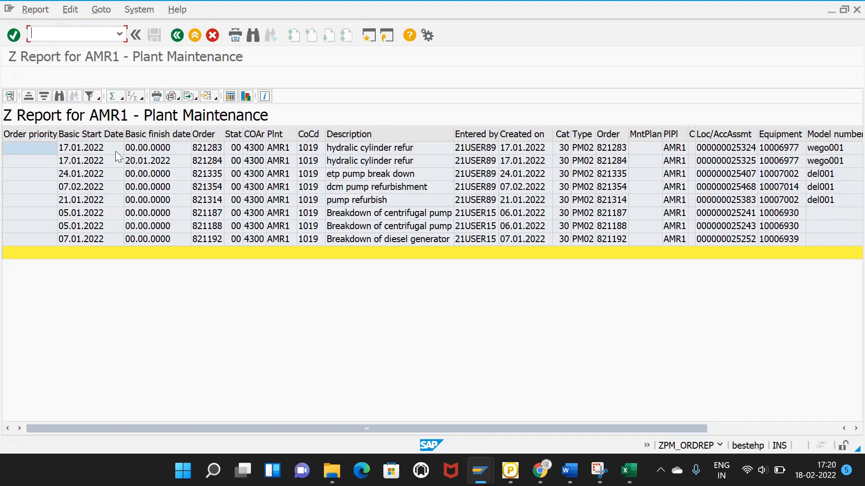
left_click(208, 154)
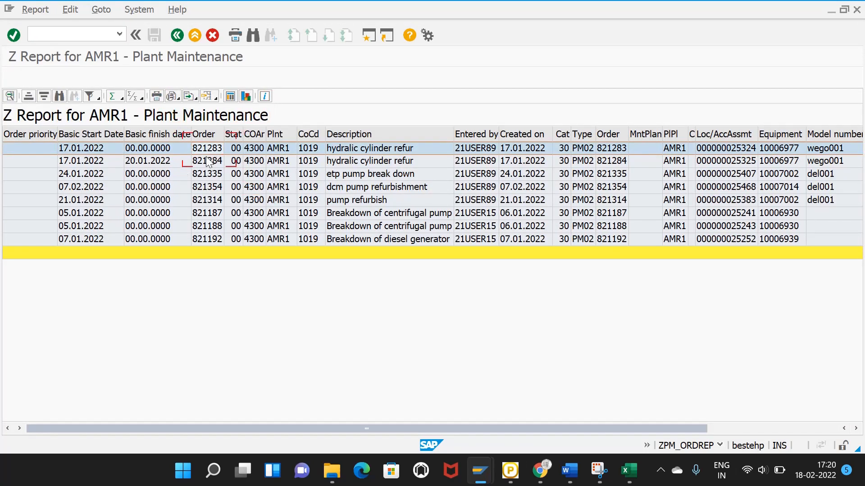
Step: Rerun the report with order number 821283 and the PM02 order type cleared
left_click(176, 35)
left_click(194, 135)
type("821283")
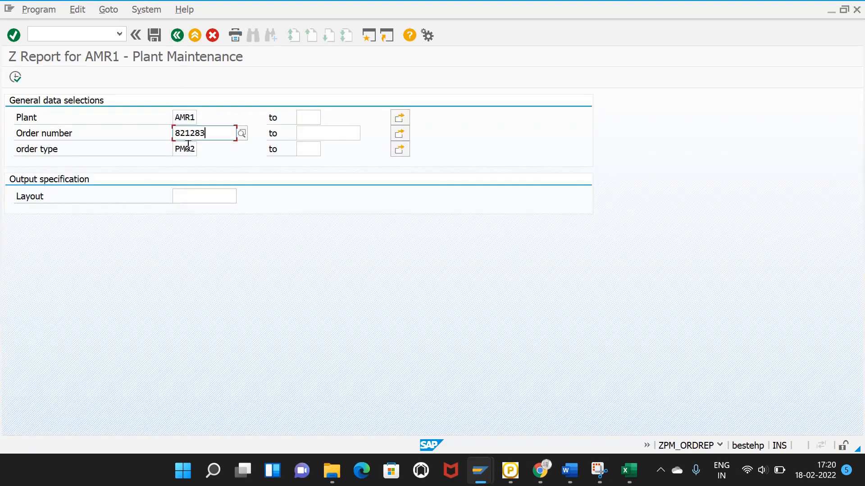
left_click(187, 146)
key("ctrl+a")
key("BackSpace")
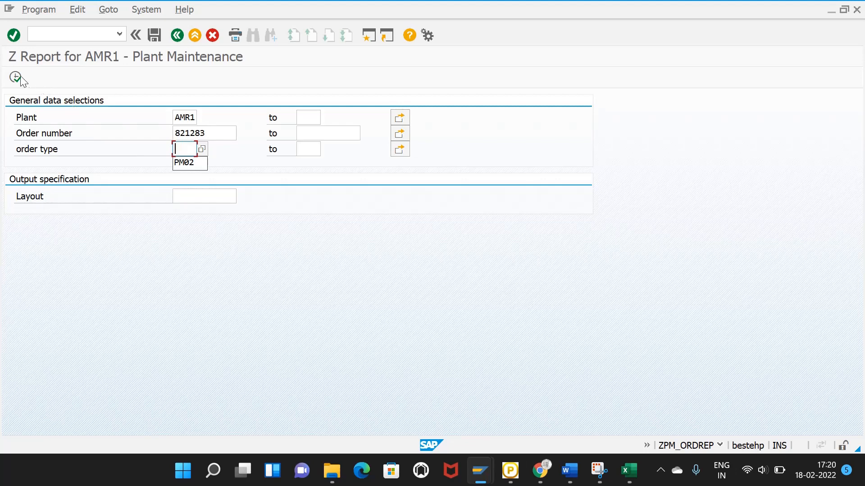
left_click(16, 77)
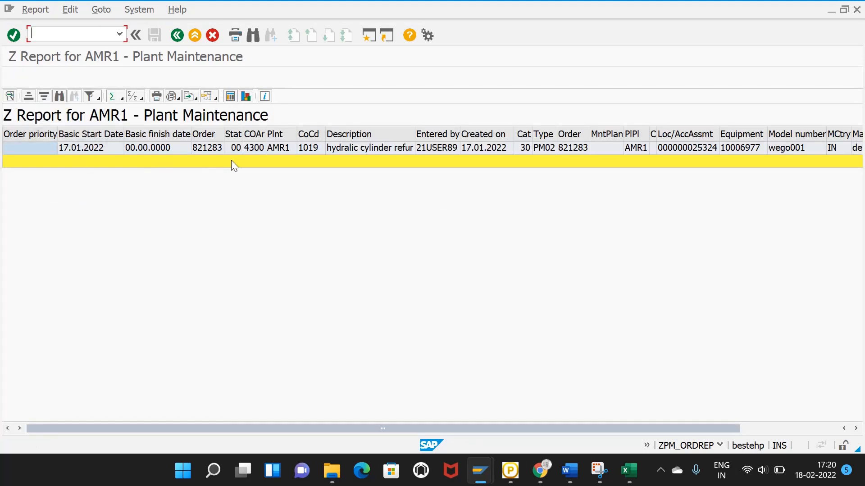
left_click_drag(416, 429, 441, 430)
Step: Return to the selection screen with order 821283 still entered, then bring up the screen recorder controls
left_click(177, 36)
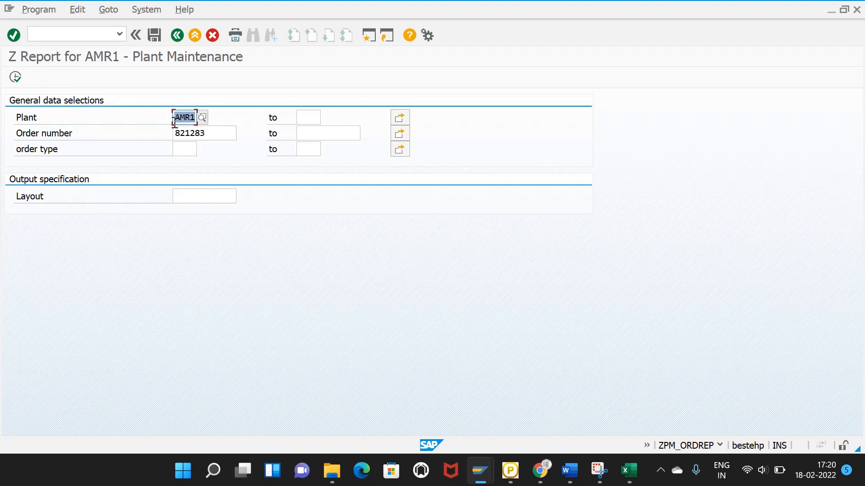
left_click(197, 132)
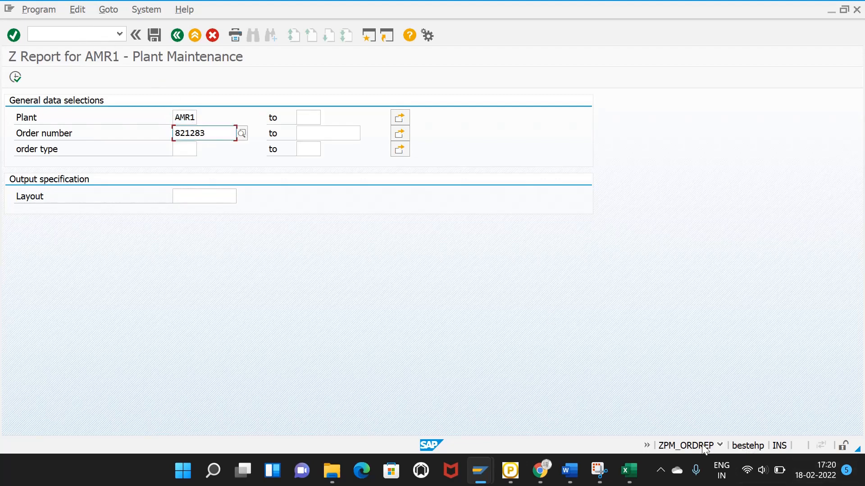
left_click(98, 34)
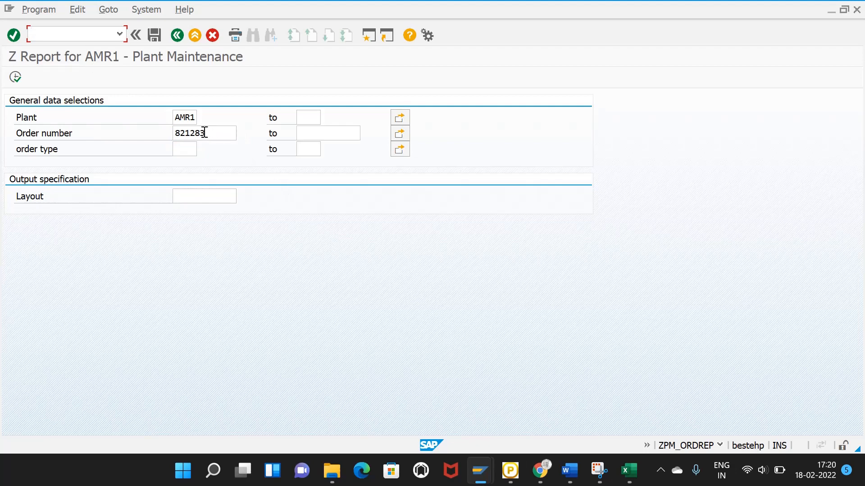
left_click(205, 132)
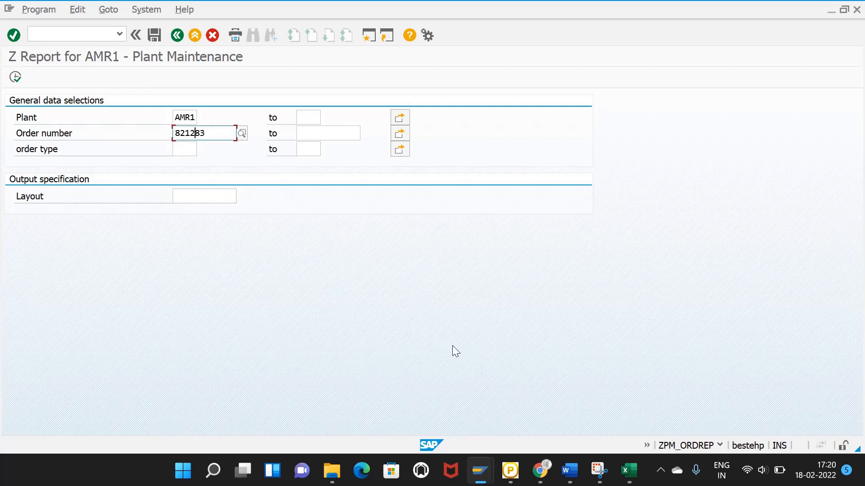
left_click(110, 33)
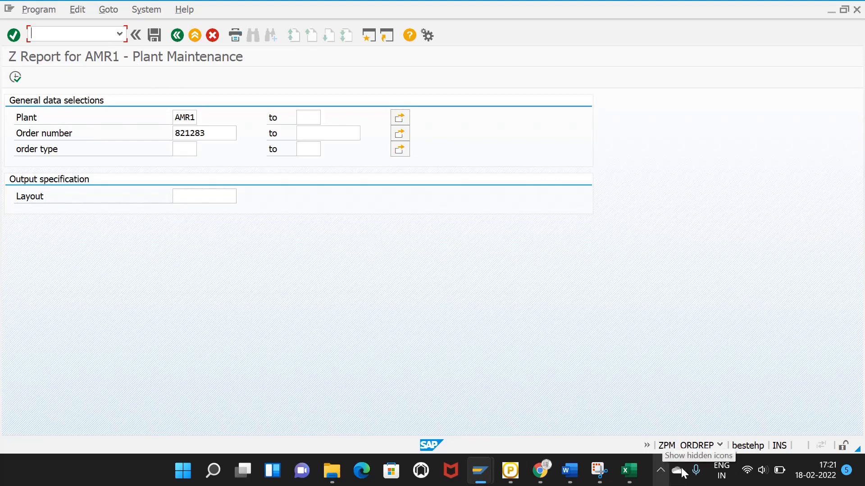
left_click(661, 469)
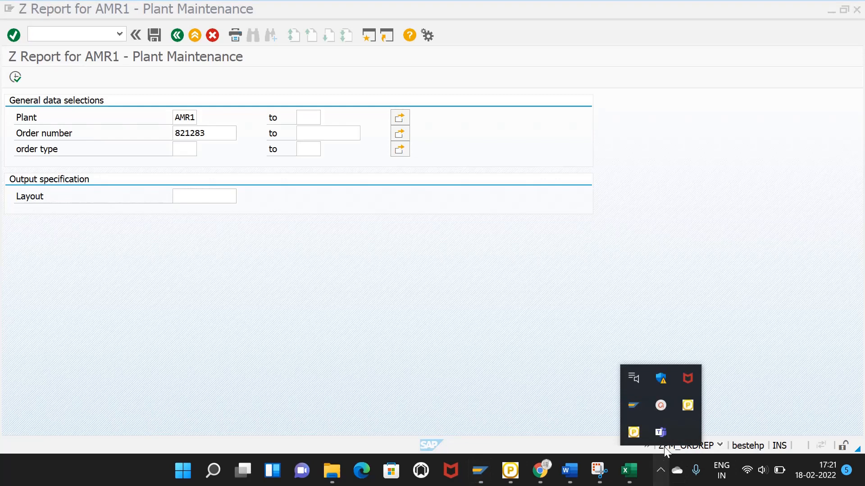
left_click(663, 409)
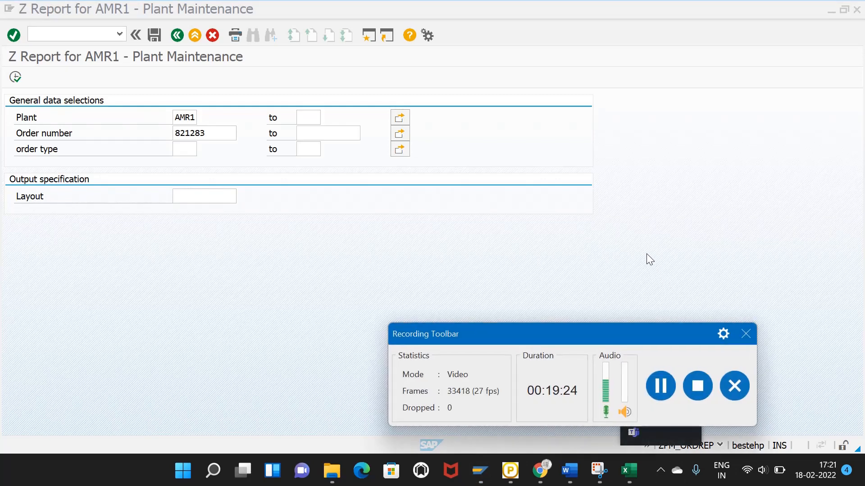